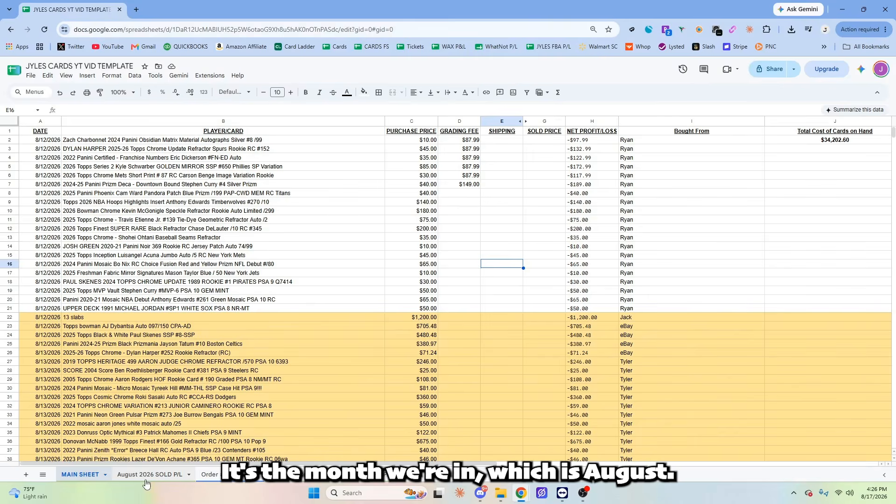
Look through the August 2026 sold P/L, order, inventory cost and 2026 P/L bar graph sheets.
{"action": "left_click", "coordinate": [147, 476]}
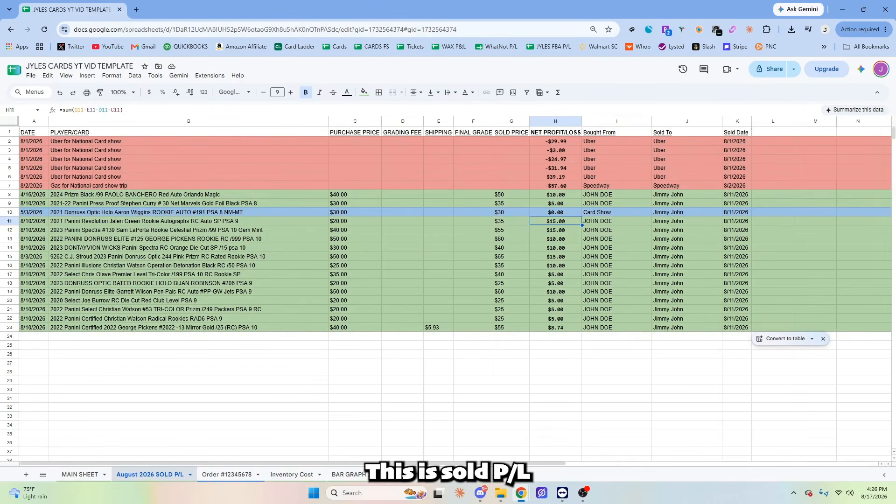
{"action": "left_click", "coordinate": [226, 479]}
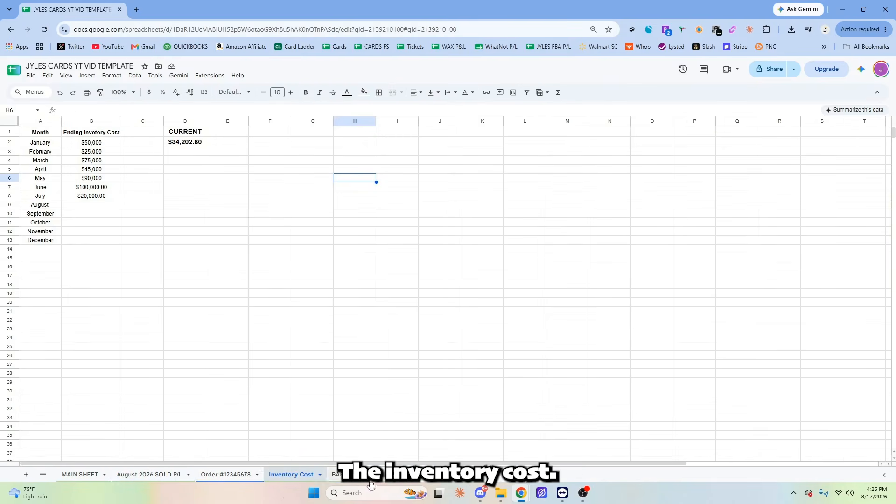
{"action": "left_click", "coordinate": [349, 475]}
{"action": "scroll", "coordinate": [304, 428], "scroll_direction": "down", "scroll_amount": 3}
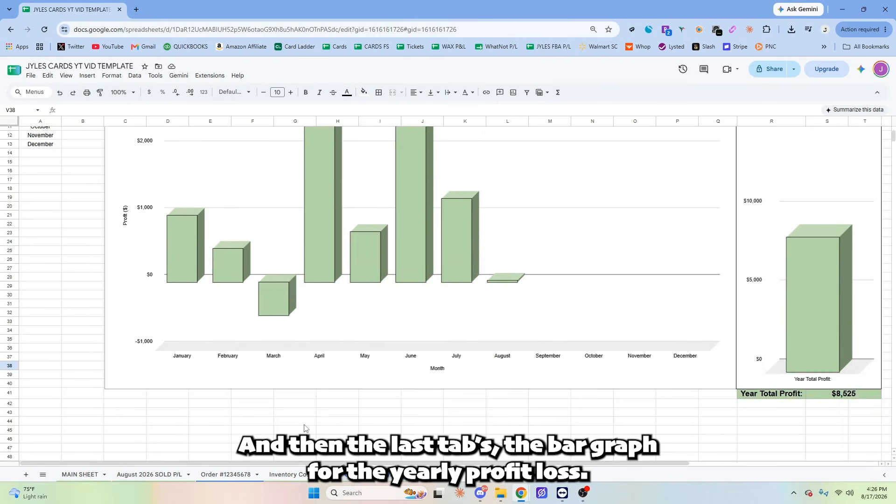
{"action": "scroll", "coordinate": [304, 428], "scroll_direction": "up", "scroll_amount": 3}
{"action": "scroll", "coordinate": [304, 428], "scroll_direction": "down", "scroll_amount": 3}
{"action": "scroll", "coordinate": [304, 428], "scroll_direction": "up", "scroll_amount": 2}
{"action": "scroll", "coordinate": [304, 428], "scroll_direction": "up", "scroll_amount": 2}
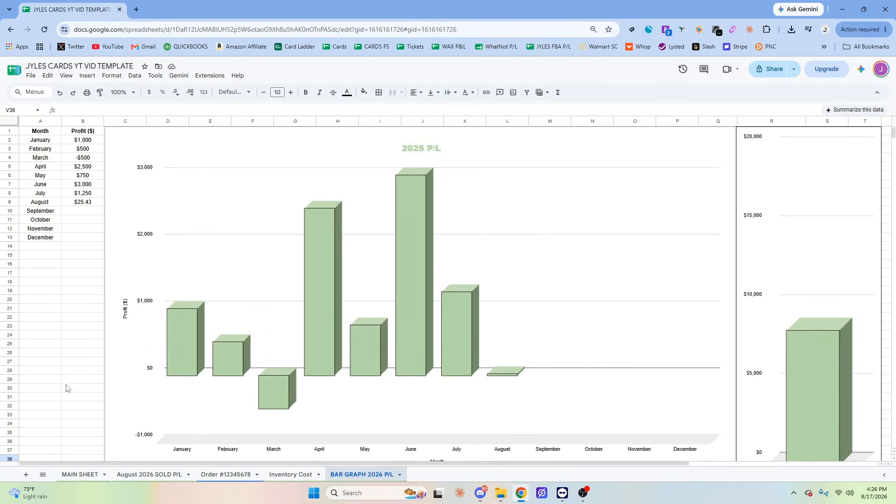
Go to the main sheet and examine the list of purchased cards, including the first card's date and description.
{"action": "left_click", "coordinate": [80, 475]}
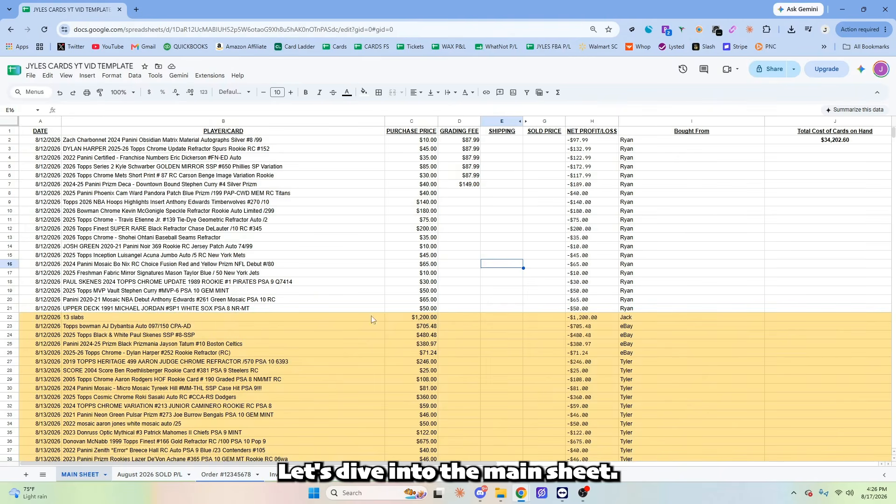
{"action": "scroll", "coordinate": [281, 260], "scroll_direction": "down", "scroll_amount": 4}
{"action": "scroll", "coordinate": [282, 263], "scroll_direction": "up", "scroll_amount": 4}
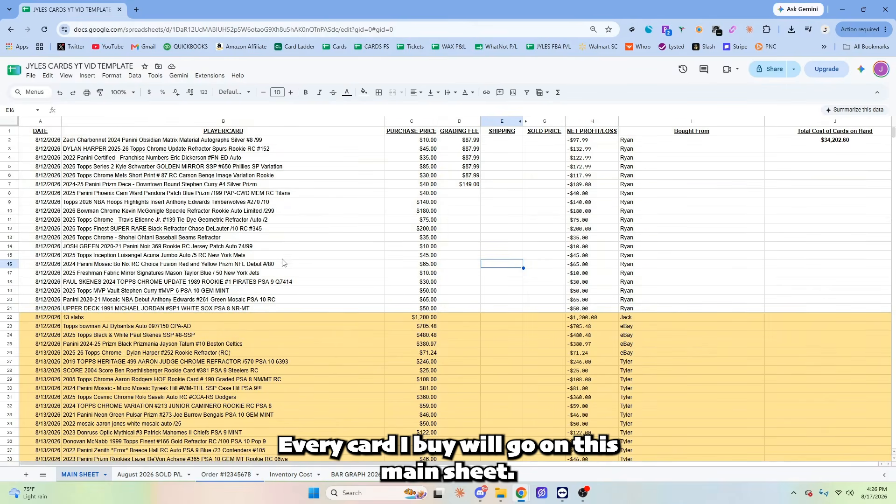
{"action": "scroll", "coordinate": [290, 259], "scroll_direction": "down", "scroll_amount": 4}
{"action": "scroll", "coordinate": [290, 258], "scroll_direction": "up", "scroll_amount": 4}
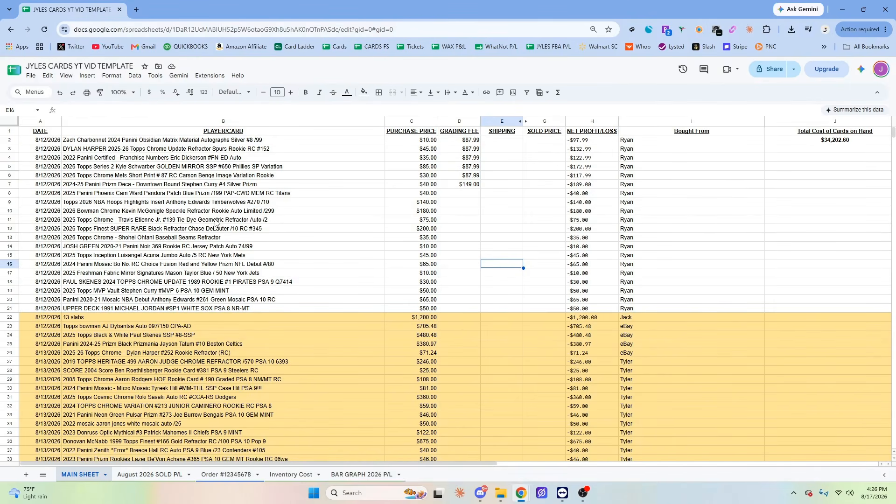
{"action": "scroll", "coordinate": [213, 232], "scroll_direction": "down", "scroll_amount": 10}
{"action": "scroll", "coordinate": [213, 232], "scroll_direction": "up", "scroll_amount": 10}
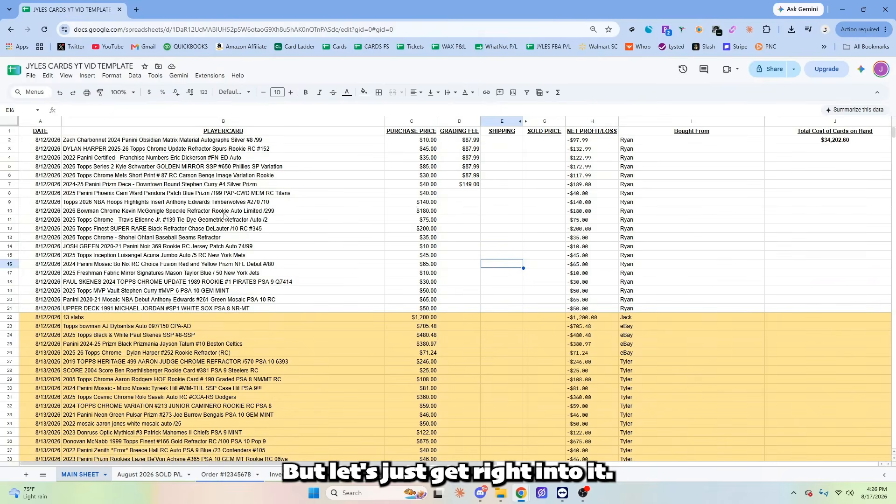
{"action": "left_click", "coordinate": [49, 142]}
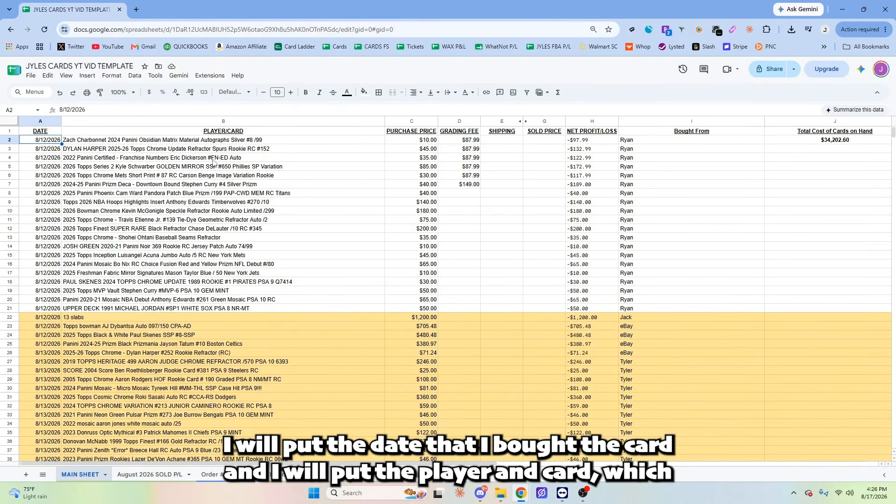
{"action": "left_click", "coordinate": [209, 142]}
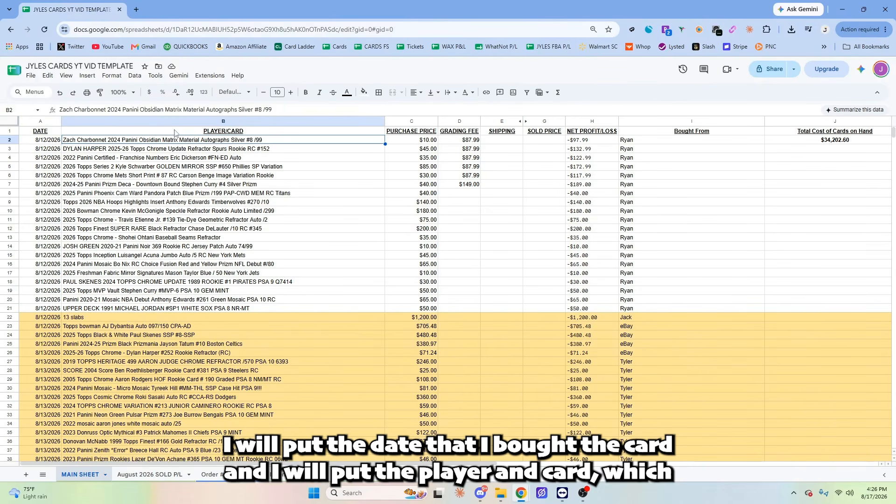
Open Card Ladder in a new browser tab, and copy the first card's description from cell B2 of the main sheet.
{"action": "left_click", "coordinate": [135, 9]}
{"action": "left_click", "coordinate": [295, 46]}
{"action": "left_click", "coordinate": [60, 2]}
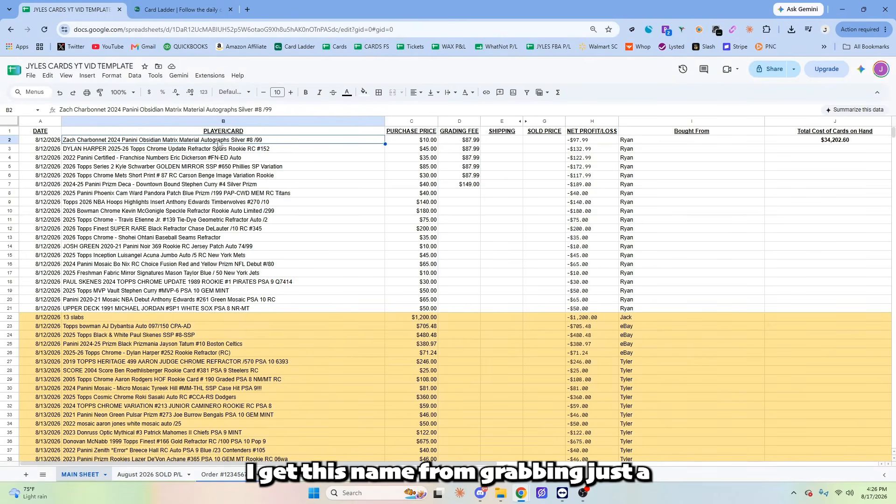
{"action": "double_click", "coordinate": [273, 142]}
{"action": "left_click_drag", "start_coordinate": [273, 140], "coordinate": [62, 139]}
{"action": "key", "text": "ctrl+c"}
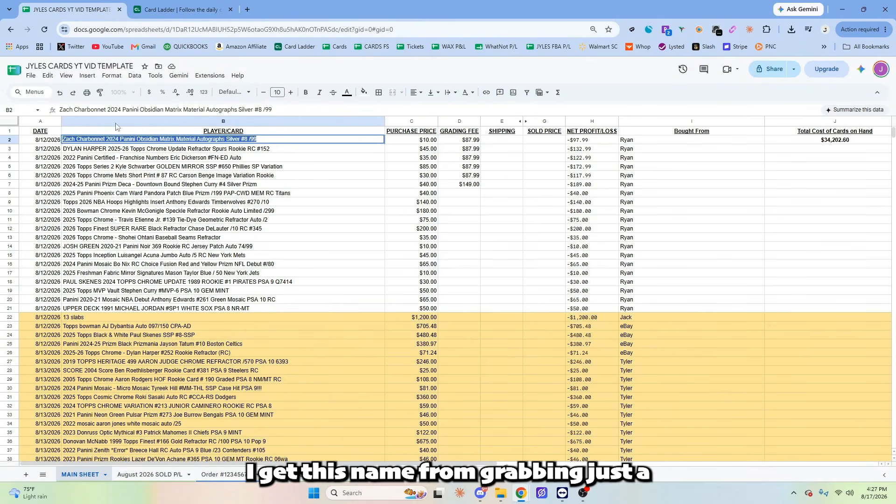
Search Card Ladder's sales history for the copied card description and open the details of the matching sale.
{"action": "left_click", "coordinate": [171, 13]}
{"action": "left_click", "coordinate": [863, 83]}
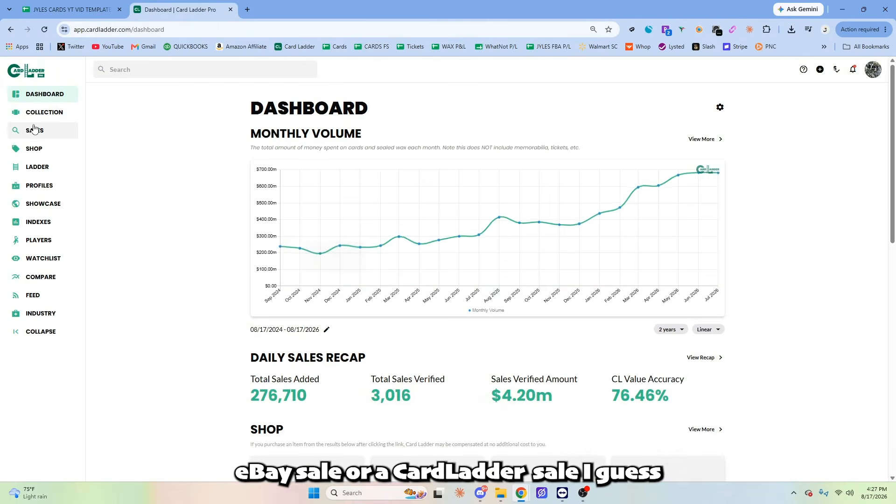
{"action": "left_click", "coordinate": [56, 130]}
{"action": "left_click", "coordinate": [360, 156]}
{"action": "key", "text": "ctrl+v"}
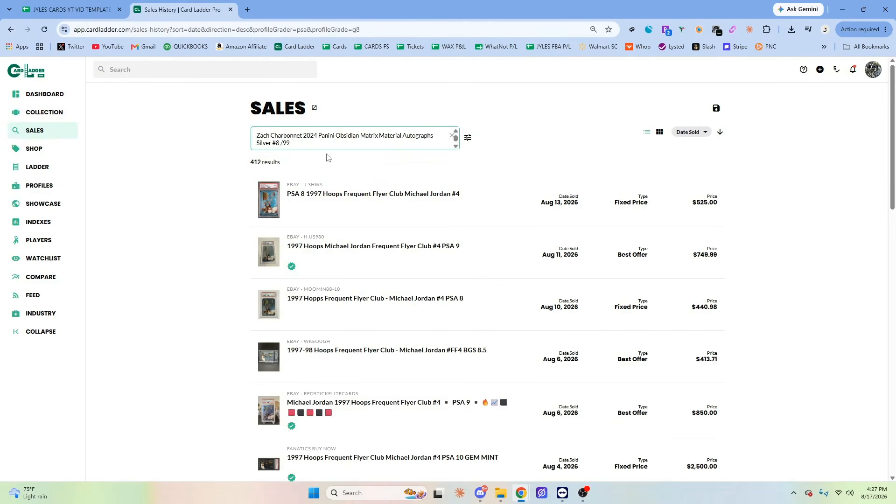
{"action": "left_click", "coordinate": [474, 194]}
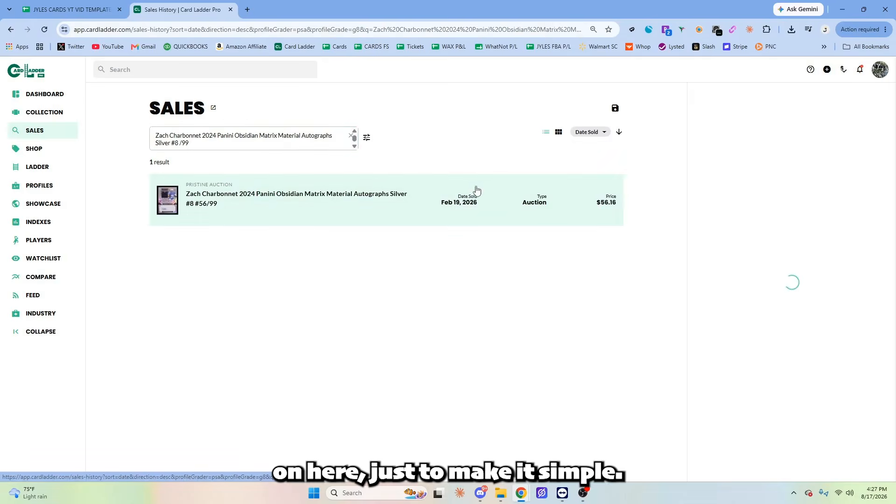
{"action": "key", "text": "ctrl+1"}
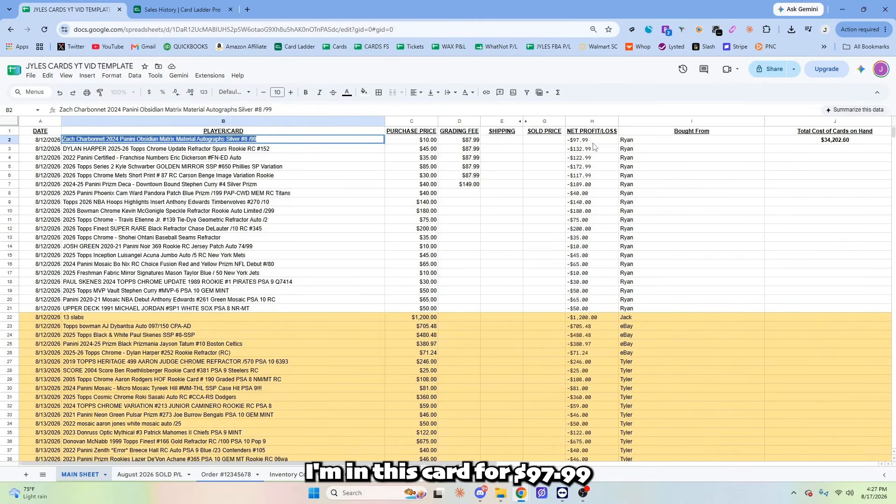
Replace the description in B2 with the title copied from the Card Ladder sale, removing the serial number so it ends in "Silver #8 /99".
{"action": "left_click", "coordinate": [182, 10]}
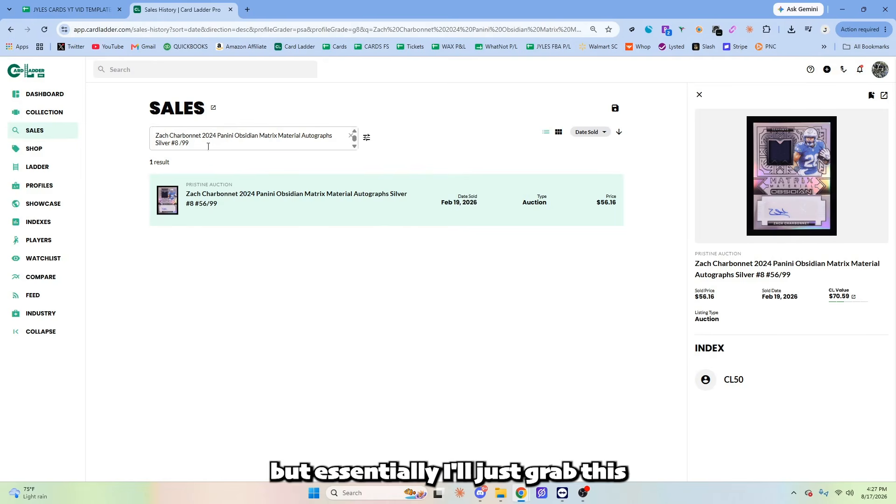
{"action": "left_click_drag", "start_coordinate": [692, 264], "coordinate": [789, 276]}
{"action": "left_click", "coordinate": [800, 286]}
{"action": "left_click", "coordinate": [63, 2]}
{"action": "key", "text": "ctrl+v"}
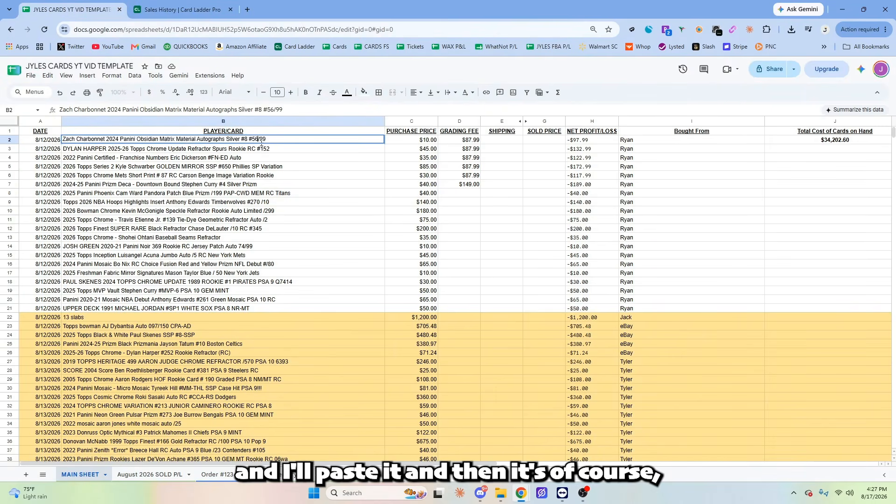
{"action": "key", "text": "BackSpace"}
{"action": "key", "text": "BackSpace"}
{"action": "key", "text": "Return"}
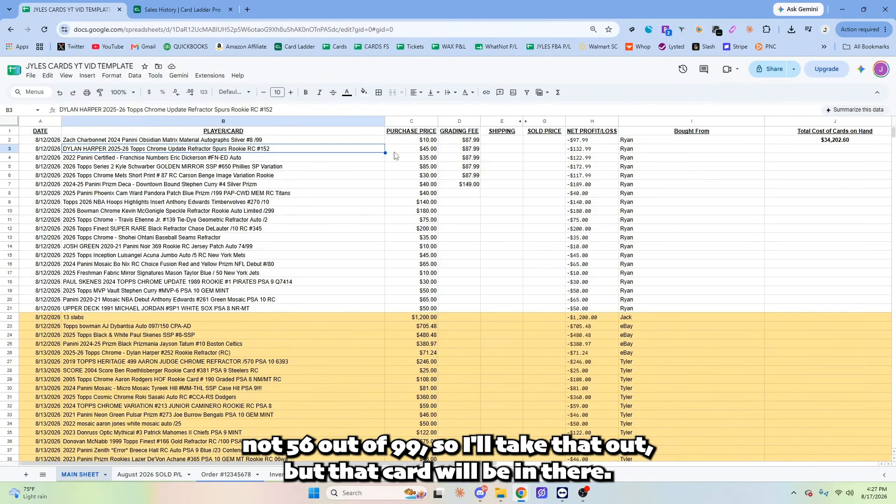
Check the first card's purchase price and grading fee, and set its sold price to $100 in G2.
{"action": "key", "text": "Up"}
{"action": "key", "text": "Right"}
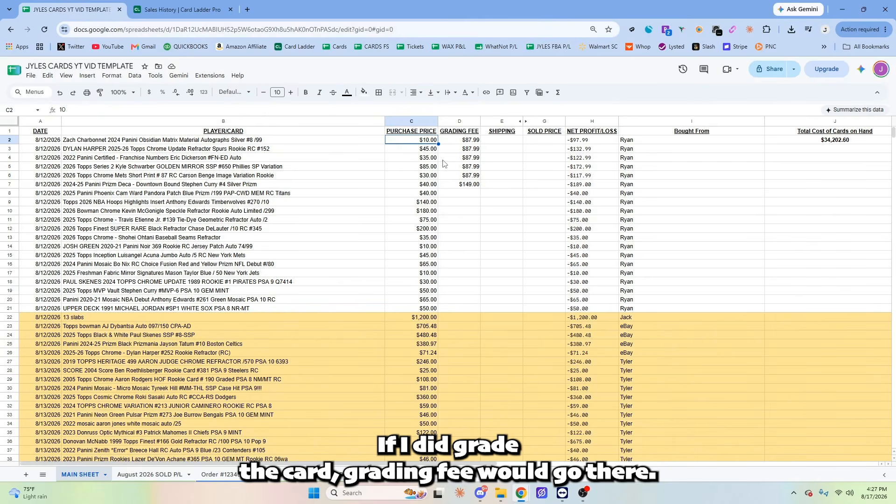
{"action": "left_click", "coordinate": [462, 141]}
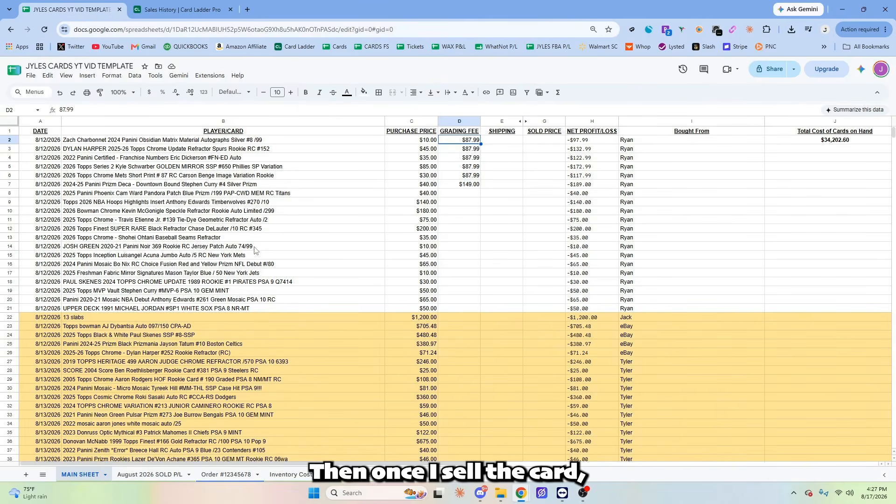
{"action": "scroll", "coordinate": [257, 248], "scroll_direction": "down", "scroll_amount": 5}
{"action": "scroll", "coordinate": [280, 247], "scroll_direction": "up", "scroll_amount": 5}
{"action": "left_click", "coordinate": [536, 141]}
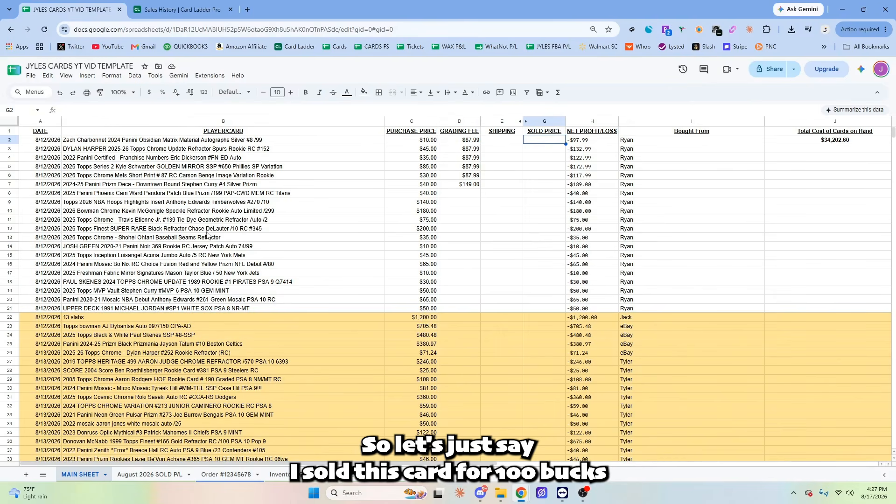
{"action": "type", "text": "$100"}
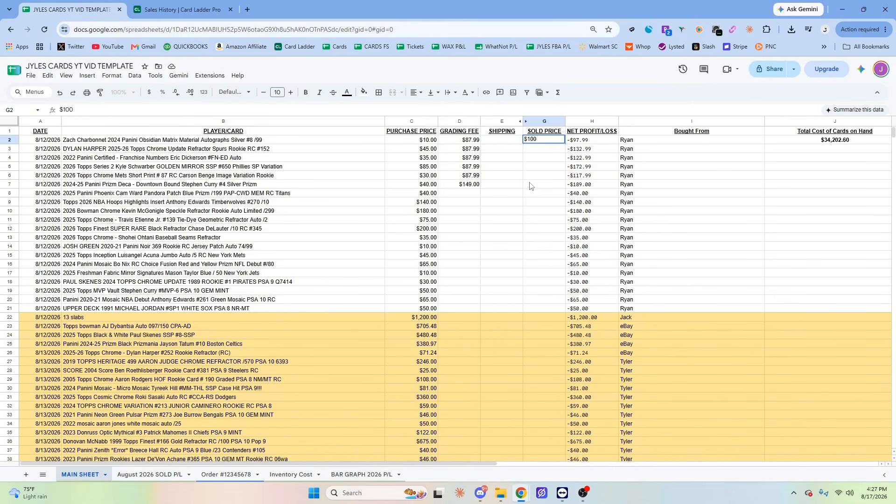
{"action": "left_click", "coordinate": [530, 185]}
{"action": "left_click", "coordinate": [583, 141]}
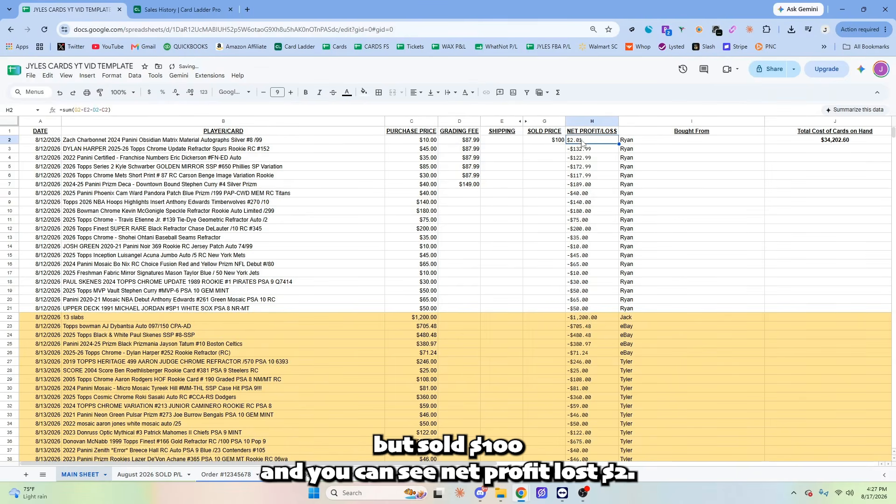
Fill the whole of row 2 on the main sheet with green and copy the row.
{"action": "left_click", "coordinate": [10, 140]}
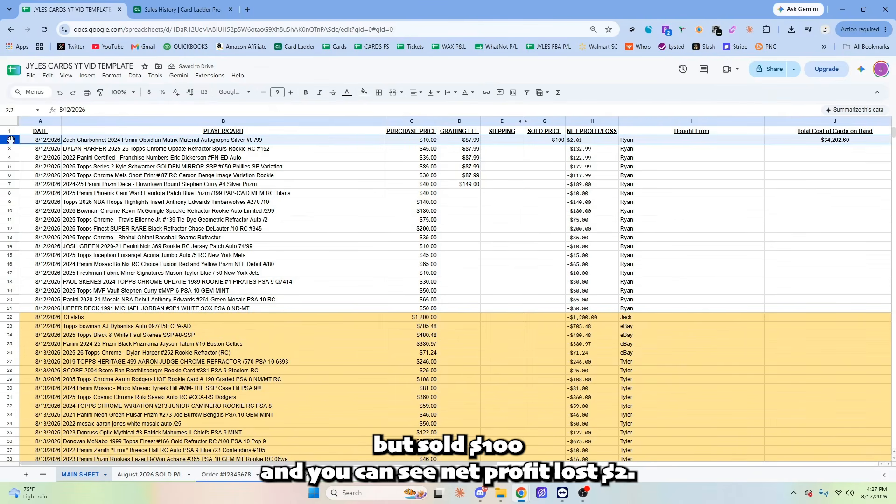
{"action": "left_click", "coordinate": [364, 92]}
{"action": "left_click", "coordinate": [401, 148]}
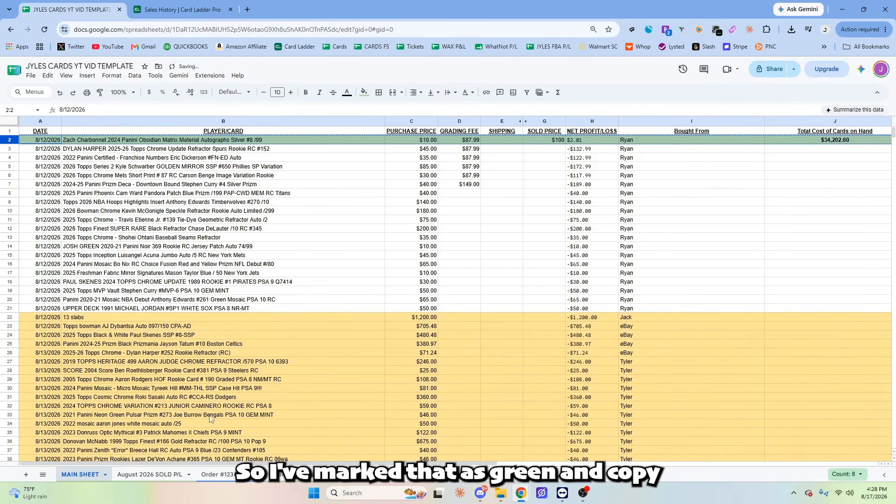
Paste the copied card row into row 24 of the August 2026 SOLD P/L sheet and check its net profit cell.
{"action": "left_click", "coordinate": [161, 475]}
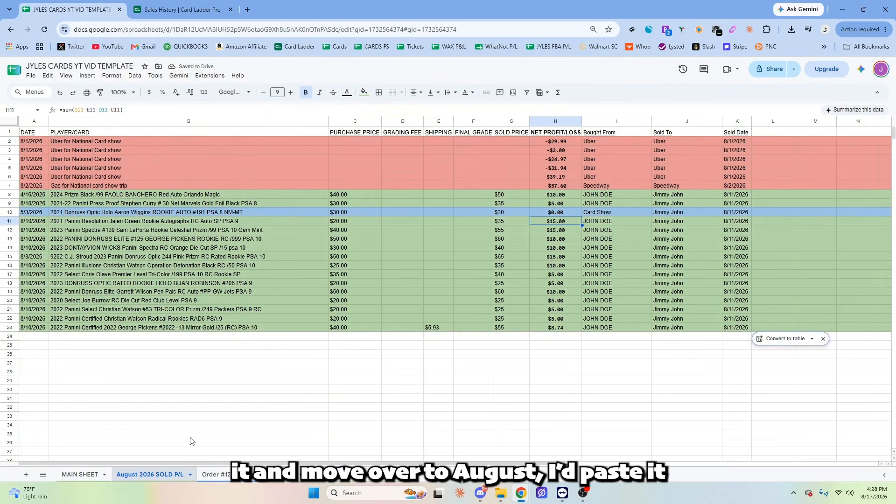
{"action": "left_click", "coordinate": [10, 336]}
{"action": "type", "text": "8/12/2026\tZach Charbonnet 2024 Panini Obsidian Matrix Material Autographs Silver #8 /99\t$10.00\t$87.99\t\t\t$100\t$2.01\tRyan\t$530.00"}
{"action": "left_click", "coordinate": [242, 372]}
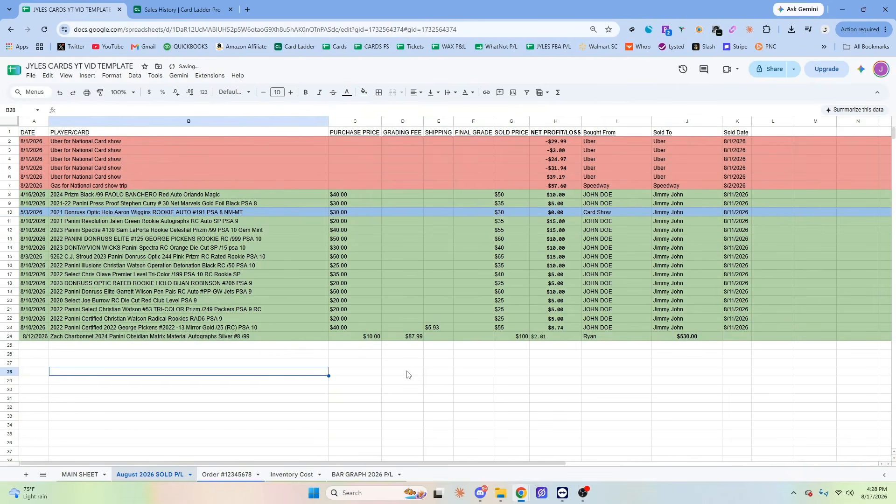
{"action": "left_click", "coordinate": [546, 337]}
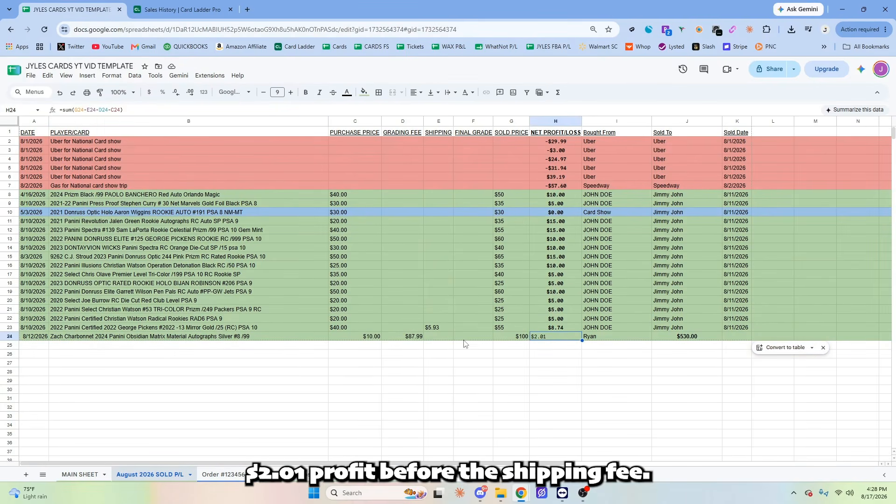
Enter 8/17/0206 as the sold date of the pasted card in K24.
{"action": "left_click", "coordinate": [736, 337]}
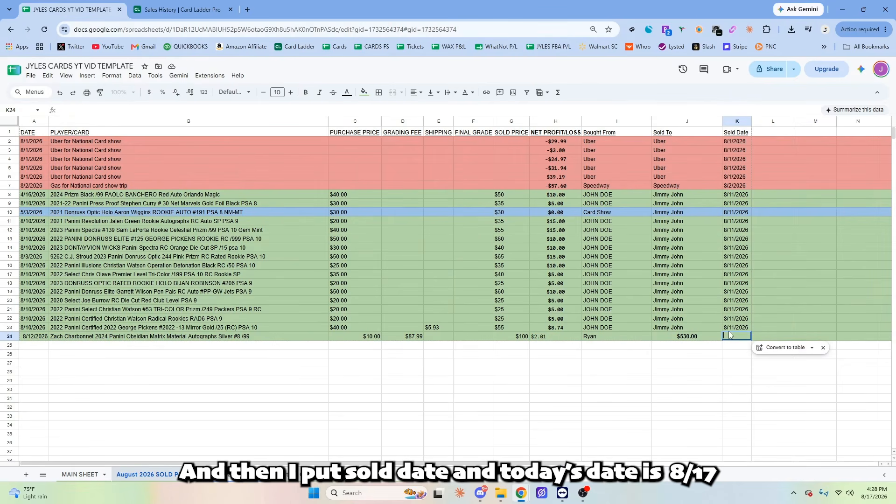
{"action": "type", "text": "8/"}
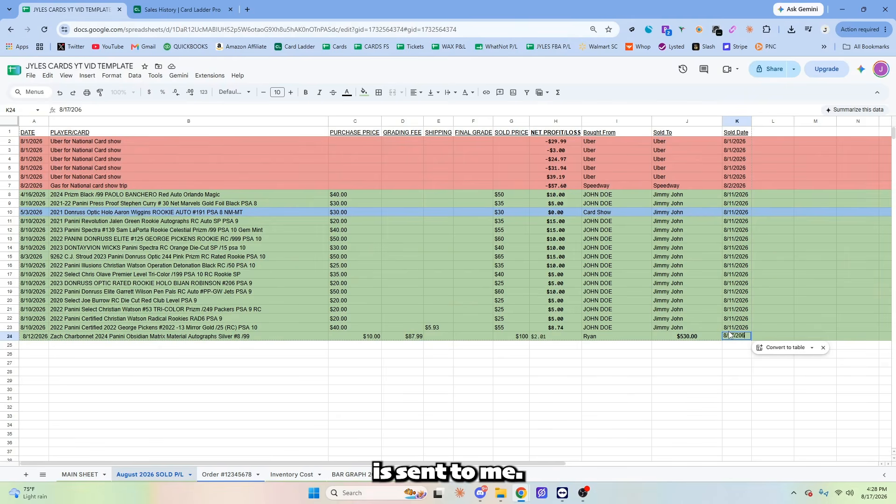
{"action": "type", "text": "17/0206"}
{"action": "left_click", "coordinate": [703, 380]}
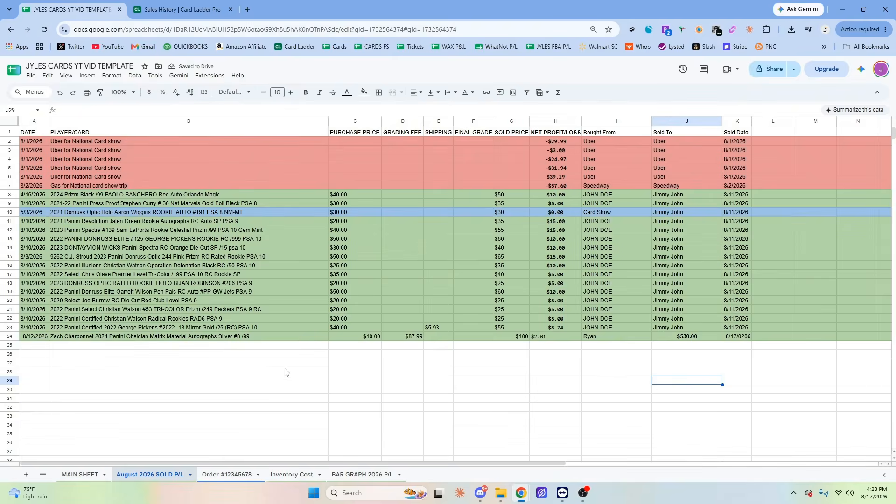
Set the pasted card's shipping cost to $5.00 in E24 and check its net profit/loss.
{"action": "left_click", "coordinate": [438, 336]}
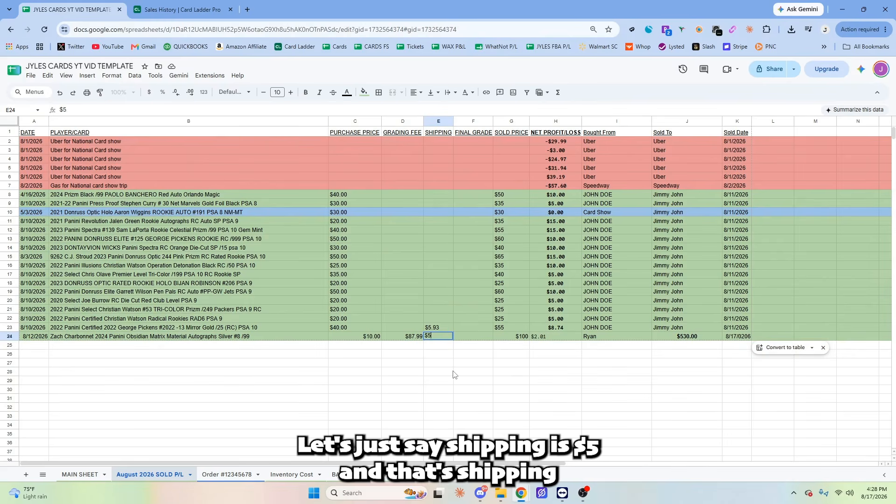
{"action": "type", "text": "$5.00"}
{"action": "left_click", "coordinate": [468, 373]}
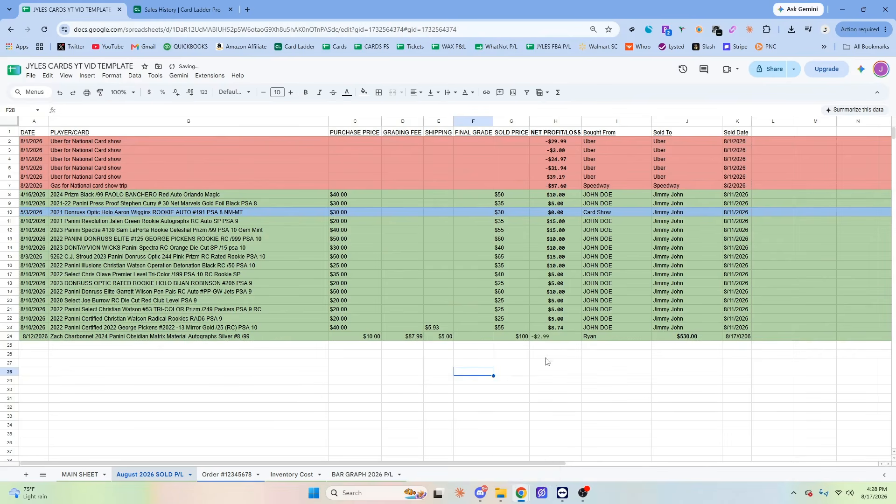
{"action": "left_click", "coordinate": [547, 336]}
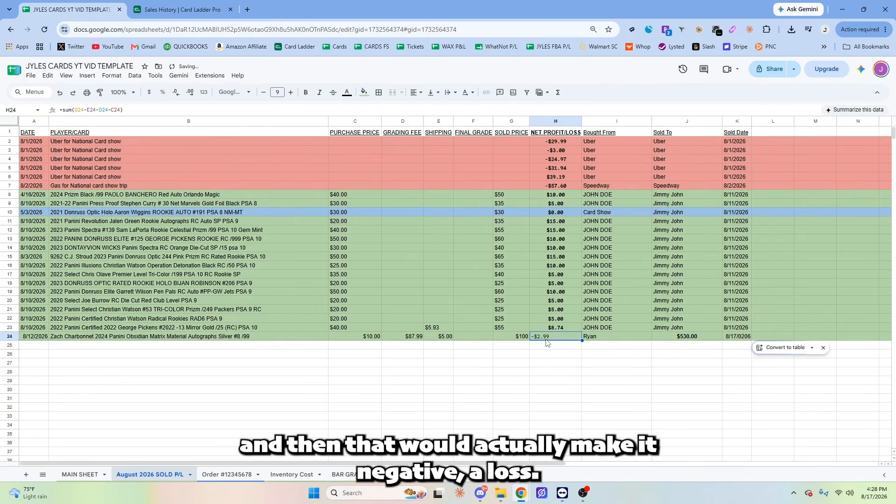
Fill the whole of row 24 on the August 2026 SOLD P/L sheet with light red.
{"action": "left_click", "coordinate": [9, 336]}
{"action": "left_click", "coordinate": [365, 94]}
{"action": "left_click", "coordinate": [378, 153]}
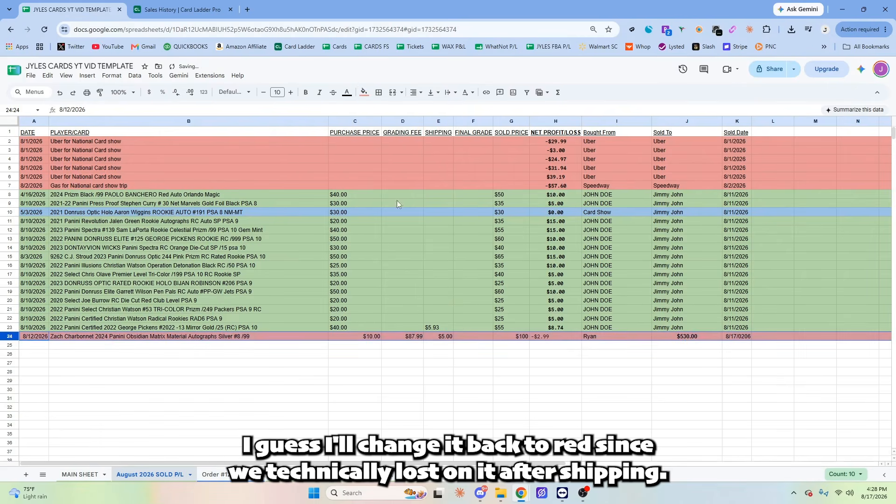
{"action": "left_click", "coordinate": [468, 381]}
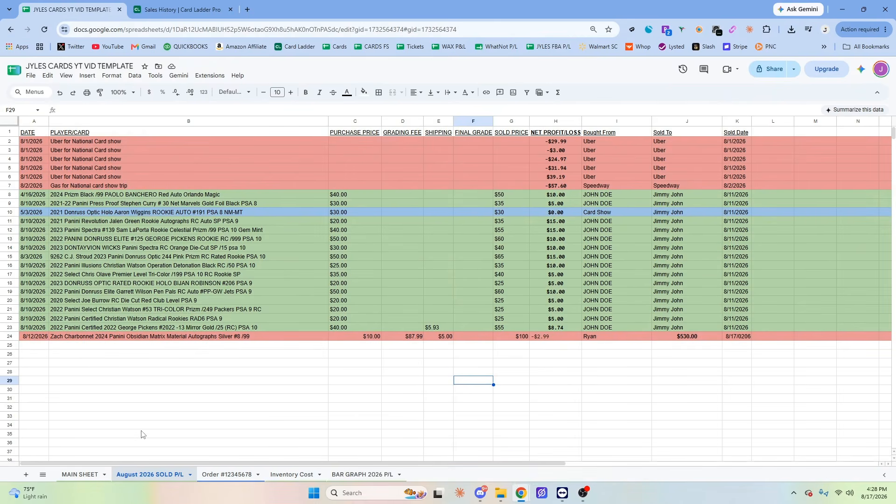
Clear the Zach Charbonnet card's shipping cost in E24 of the August 2026 SOLD P/L sheet.
{"action": "left_click", "coordinate": [89, 474]}
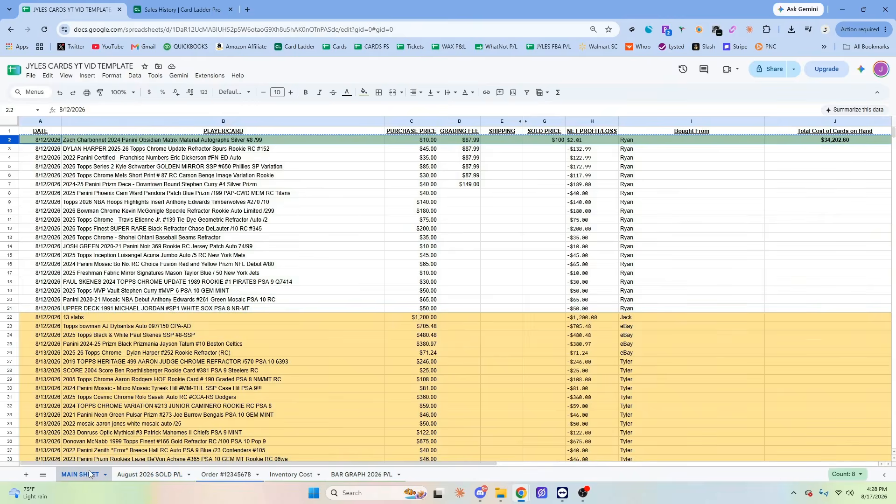
{"action": "left_click", "coordinate": [502, 185]}
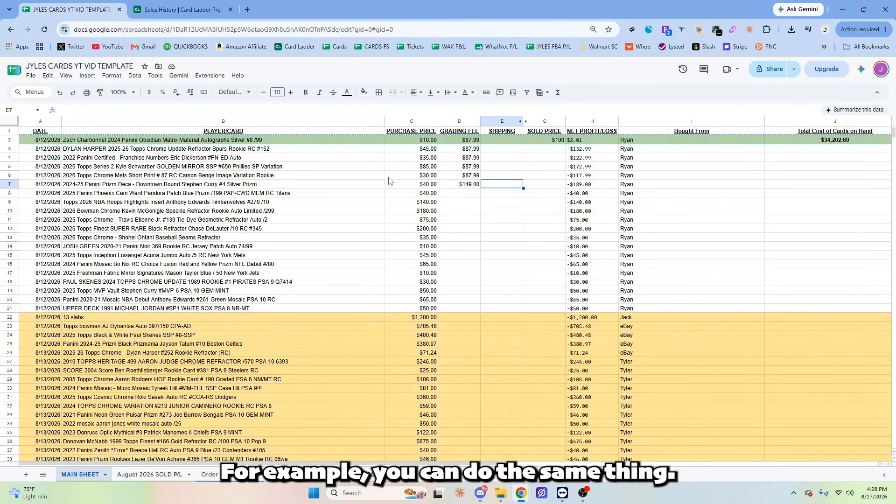
{"action": "left_click", "coordinate": [136, 474]}
{"action": "left_click", "coordinate": [441, 337]}
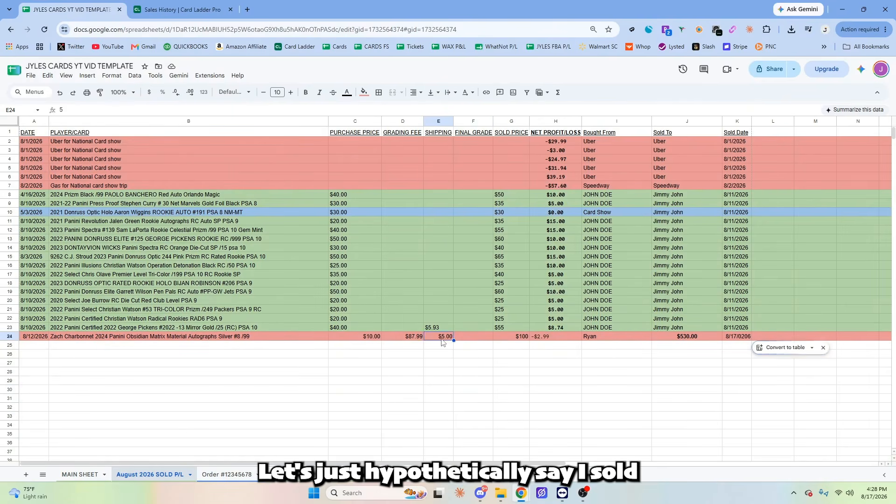
{"action": "type", "text": "="}
{"action": "left_click", "coordinate": [410, 381]}
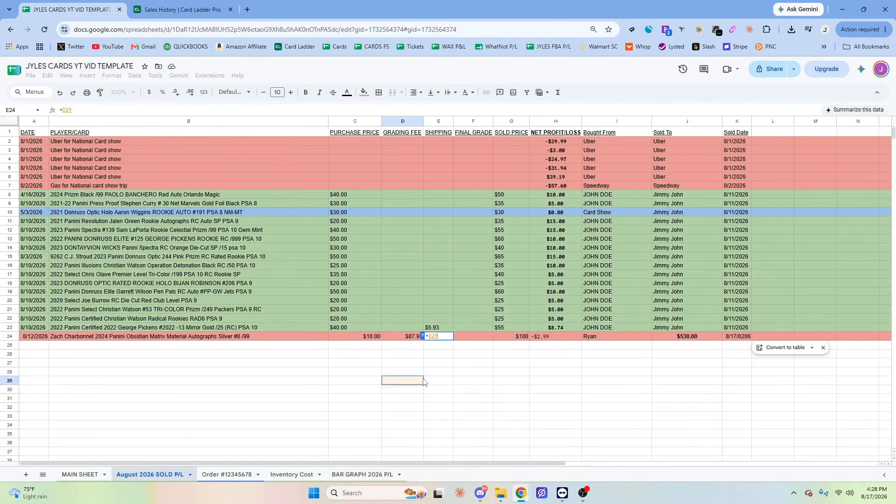
{"action": "key", "text": "Return"}
{"action": "left_click", "coordinate": [441, 353]}
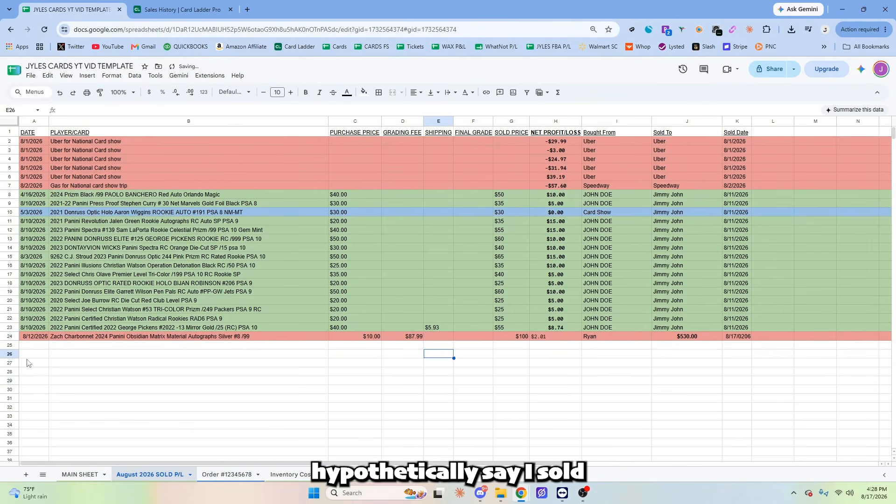
Fill the whole of row 24 with light green to mark the card as a profit.
{"action": "left_click", "coordinate": [10, 337]}
{"action": "left_click", "coordinate": [364, 92]}
{"action": "left_click", "coordinate": [404, 152]}
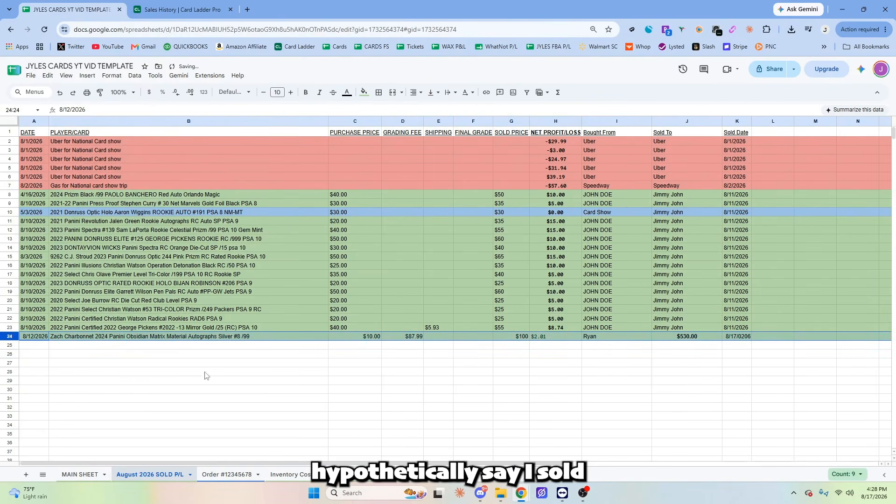
On the main sheet, set the Travis Etienne Jr. card's sold price to $100 in G11 and fill row 11 with light green.
{"action": "left_click", "coordinate": [87, 480]}
{"action": "left_click", "coordinate": [285, 149]}
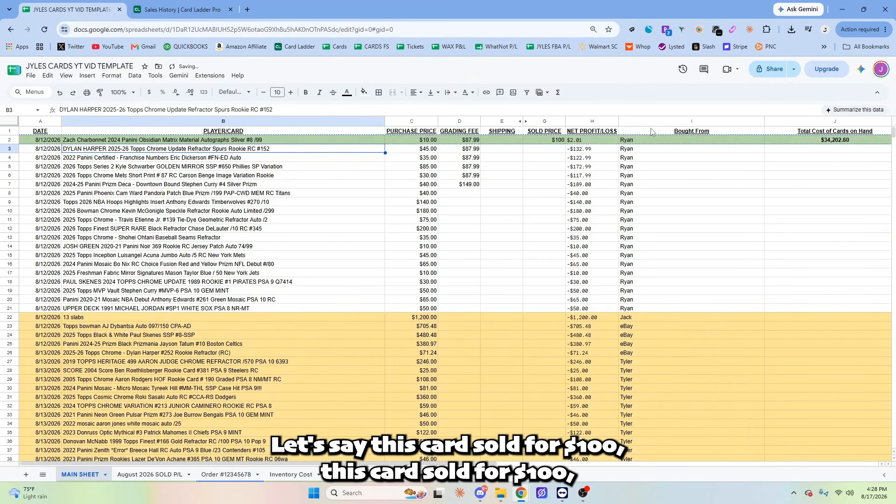
{"action": "left_click", "coordinate": [531, 221]}
{"action": "type", "text": "$100"}
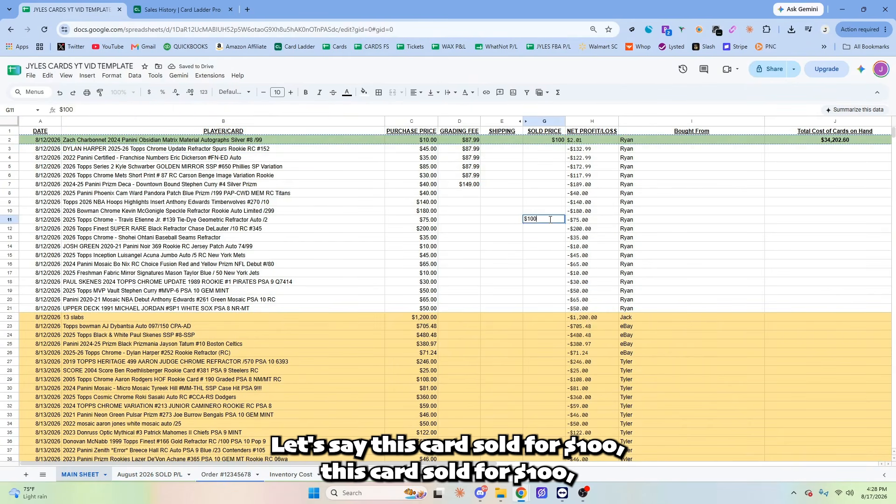
{"action": "left_click", "coordinate": [559, 246]}
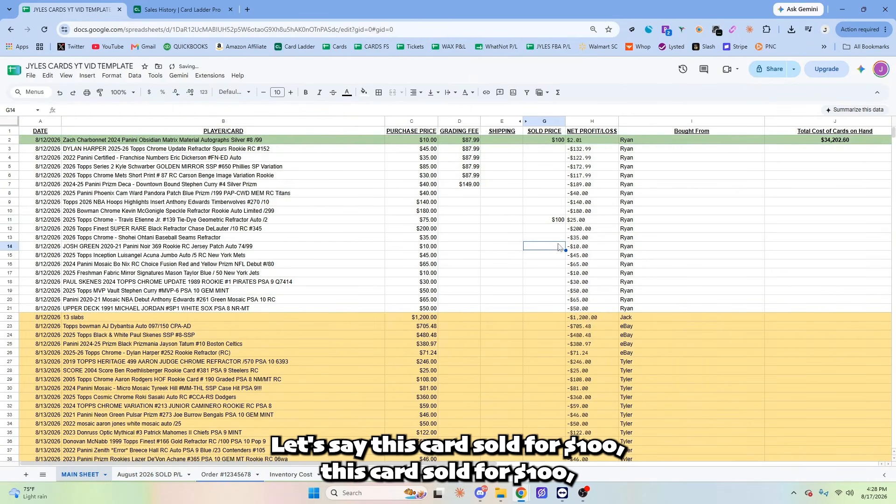
{"action": "left_click", "coordinate": [10, 219]}
{"action": "left_click", "coordinate": [364, 92]}
{"action": "left_click", "coordinate": [402, 149]}
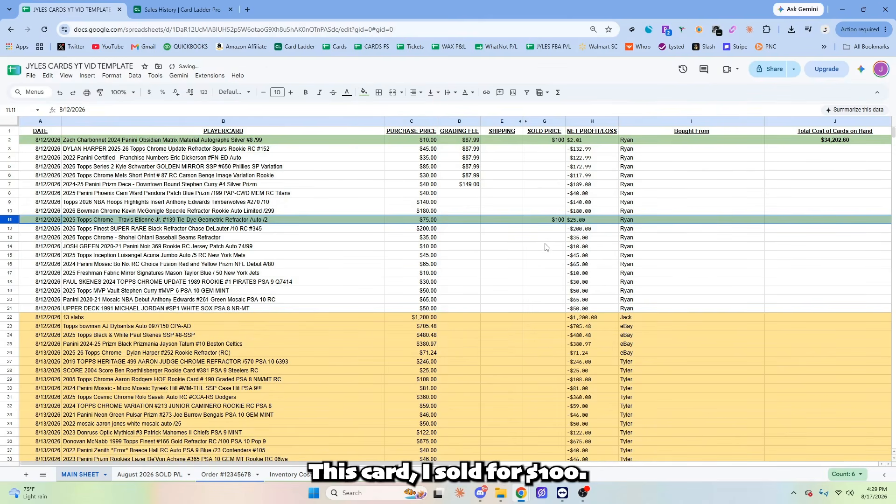
Set the Chase DeLauter card's sold price to $100 in G12 and fill row 12 with light red.
{"action": "left_click", "coordinate": [553, 230]}
{"action": "type", "text": "$100"}
{"action": "left_click", "coordinate": [520, 256]}
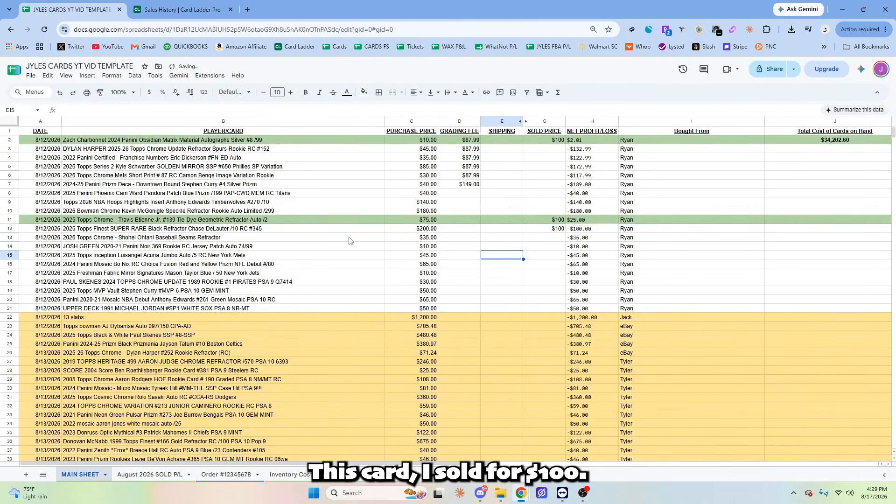
{"action": "left_click", "coordinate": [11, 228]}
{"action": "left_click", "coordinate": [364, 92]}
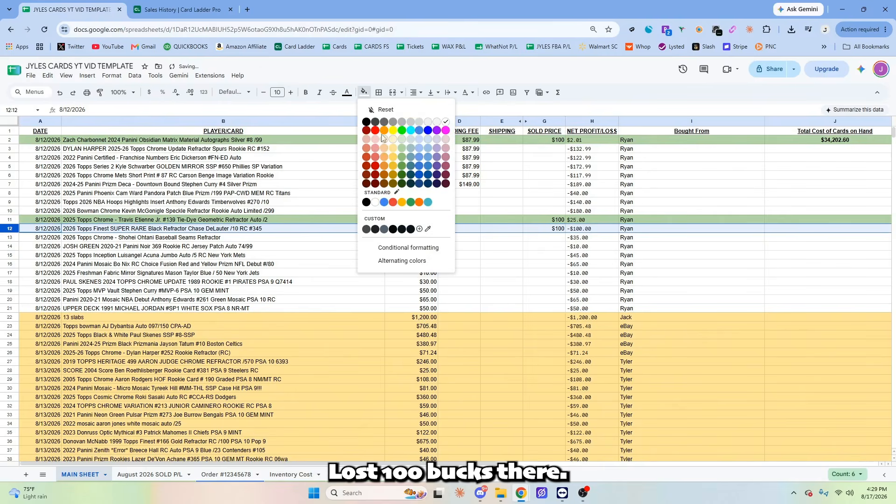
{"action": "left_click", "coordinate": [379, 149]}
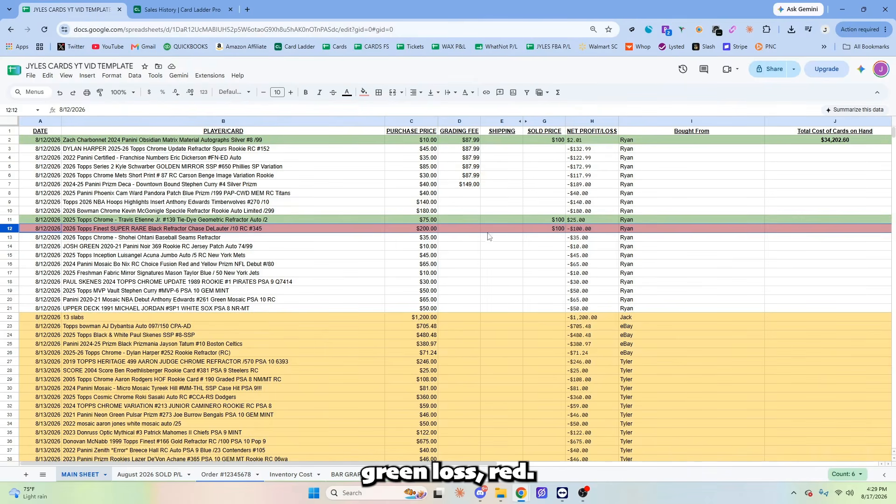
Set the Bo Nix card's sold price to $100 in G16 and fill row 16 with light green.
{"action": "left_click", "coordinate": [547, 265]}
{"action": "type", "text": "$100"}
{"action": "key", "text": "Return"}
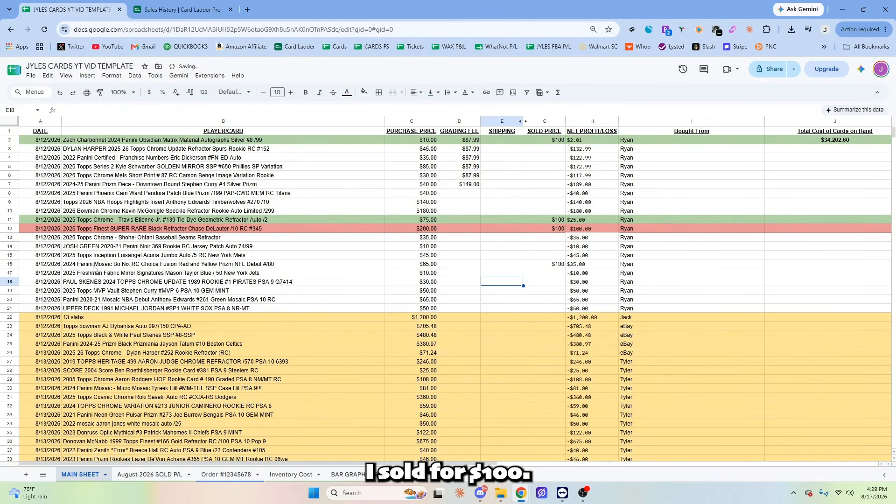
{"action": "left_click", "coordinate": [12, 264]}
{"action": "left_click", "coordinate": [364, 92]}
{"action": "left_click", "coordinate": [399, 152]}
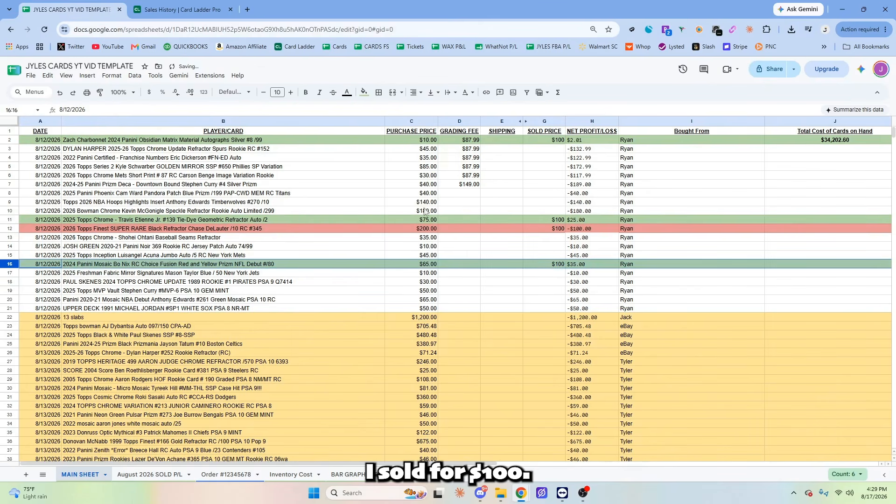
Set the Paul Skenes card's sold price to $100 in G18 and fill row 18 with light green.
{"action": "left_click", "coordinate": [11, 281]}
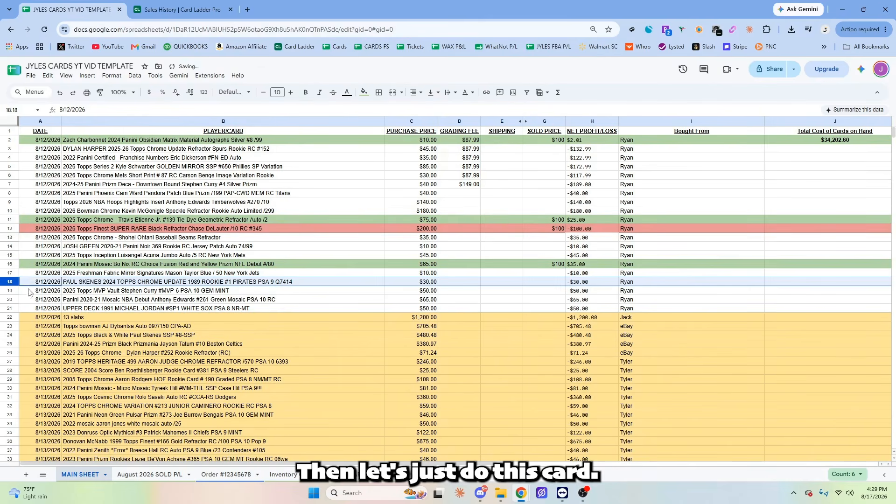
{"action": "type", "text": "$"}
{"action": "key", "text": "Escape"}
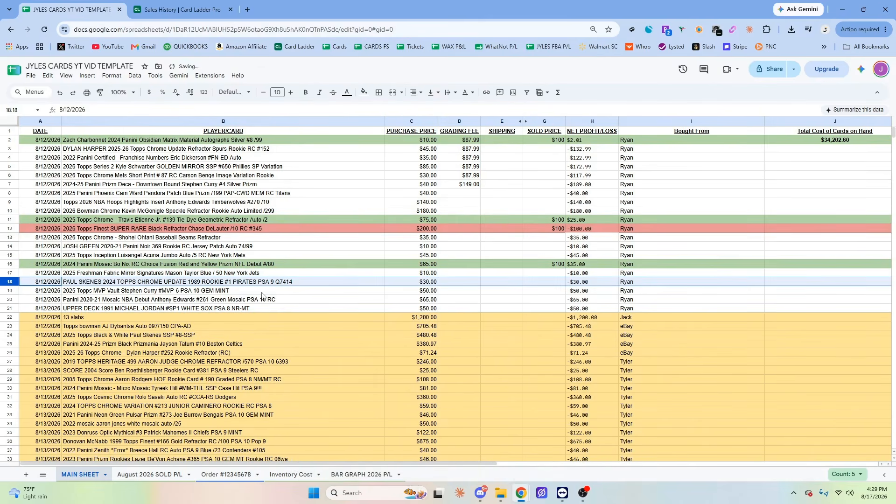
{"action": "left_click", "coordinate": [543, 281]}
{"action": "type", "text": "$1"}
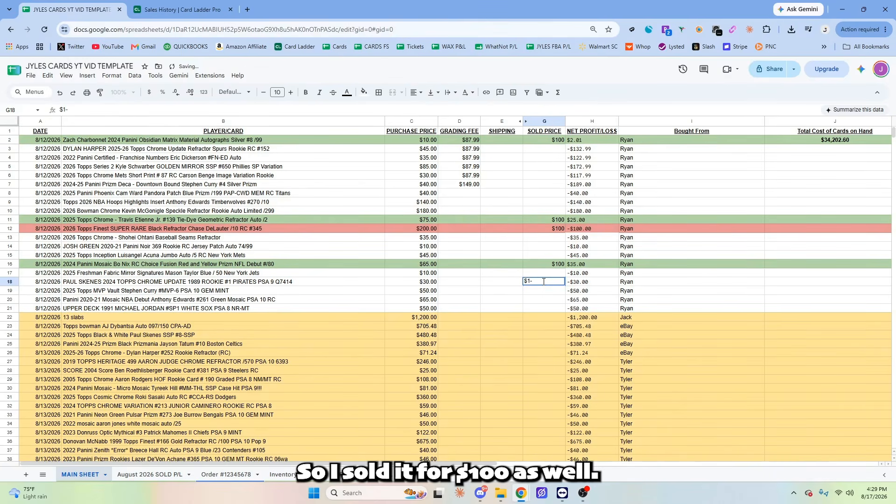
{"action": "type", "text": "00"}
{"action": "key", "text": "Return"}
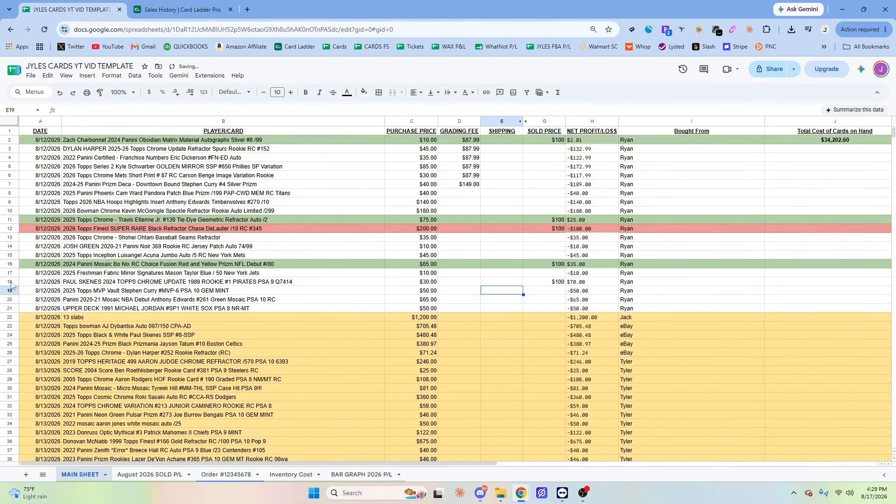
{"action": "left_click", "coordinate": [10, 282]}
{"action": "left_click", "coordinate": [364, 92]}
{"action": "left_click", "coordinate": [400, 156]}
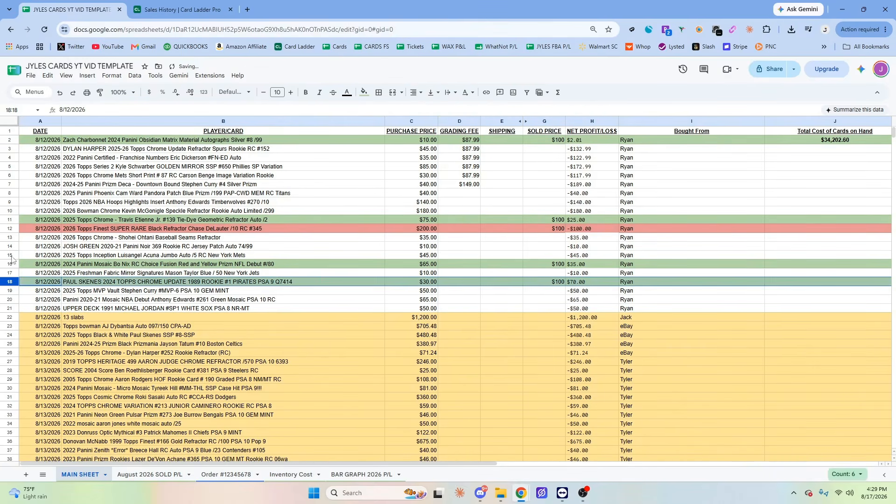
Copy main sheet rows 11, 12, 16 and 18 together and paste them from row 25 of the August 2026 SOLD P/L sheet.
{"action": "left_click", "coordinate": [10, 264], "text": "ctrl"}
{"action": "left_click", "coordinate": [10, 229], "text": "ctrl"}
{"action": "left_click", "coordinate": [10, 220], "text": "ctrl"}
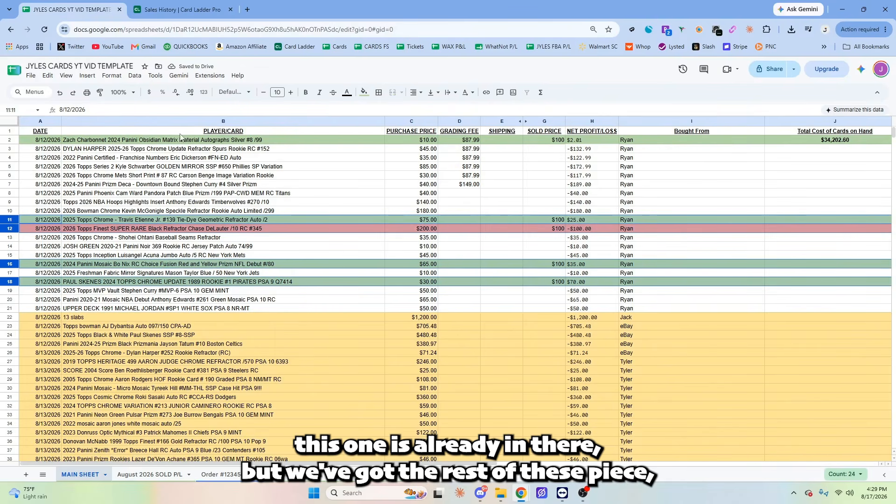
{"action": "left_click", "coordinate": [149, 474]}
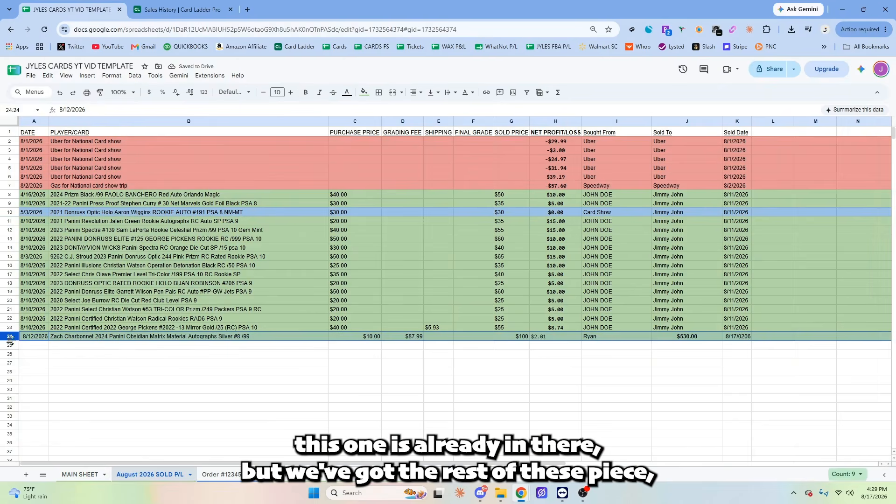
{"action": "left_click", "coordinate": [33, 346]}
{"action": "type", "text": "8/12/2026\t2025 Topps Chrome - Travis Etienne Jr. #139 Tie-Dye Geometric Refractor Auto /2\t$75.00\t\t\t\t$100\t$25.00\tRyan 8/12/2026\t2026 Topps Finest SUPER RARE Black Refractor Chase DeLauter /10 RC #345\t$200.00\t\t\t\t$100\t-$100.00\tRyan 8/12/2026\t2024 Panini Mosaic Bo Nix RC Choice Fusion Red and Yellow Prizm NFL Debut #/80\t$65.00\t\t\t\t$100\t$35.00\tRyan 8/12/2026\tPAUL SKENES 2024 TOPPS CHROME UPDATE 1989 ROOKIE #1 PIRATES PSA 9 Q7414\t$30.00\t\t\t\t$100\t$70.00\tRyan"}
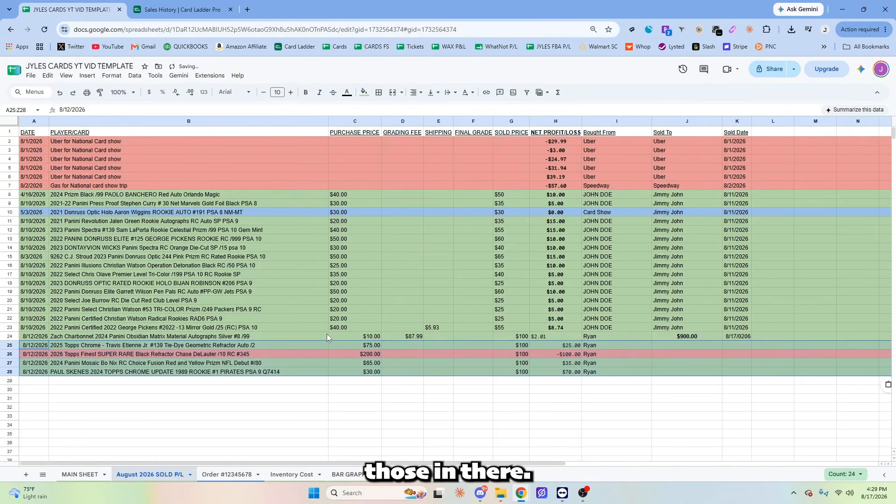
Replace the amount in the Sold To cell J24 with the buyer from J23, and select the five sold card rows 24 to 28.
{"action": "left_click", "coordinate": [690, 339]}
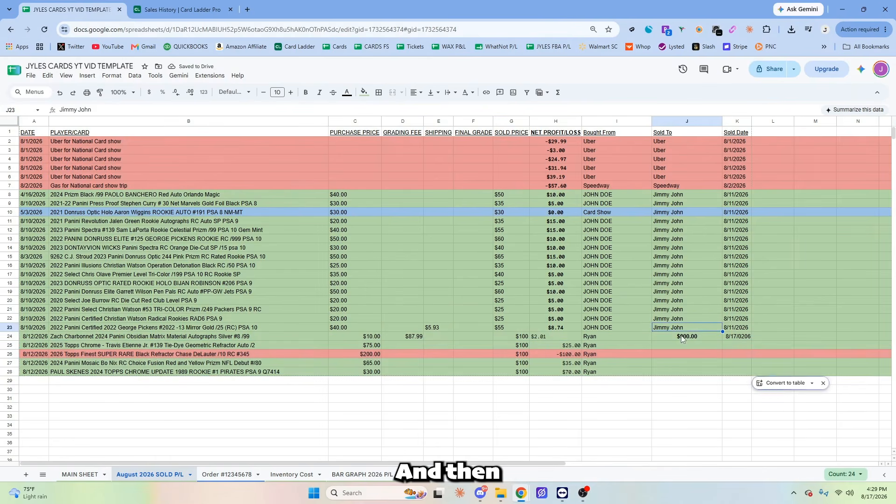
{"action": "key", "text": "ctrl+d"}
{"action": "left_click", "coordinate": [498, 372]}
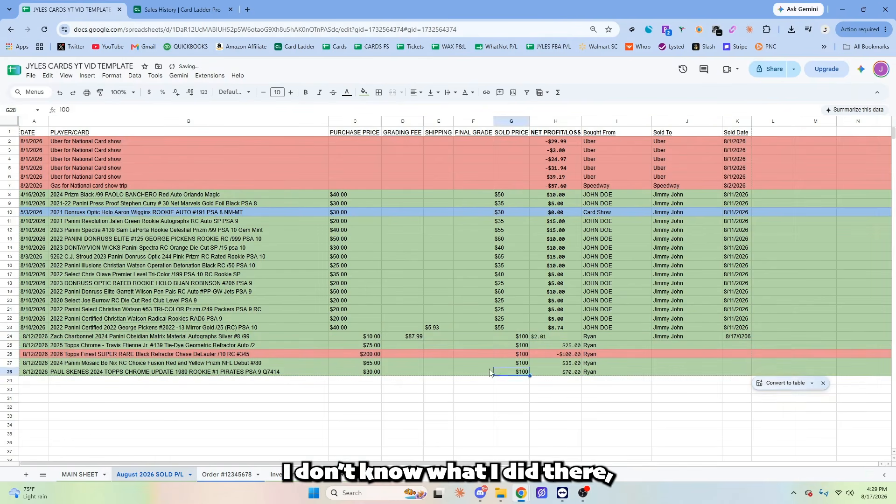
{"action": "left_click_drag", "start_coordinate": [9, 337], "coordinate": [168, 374]}
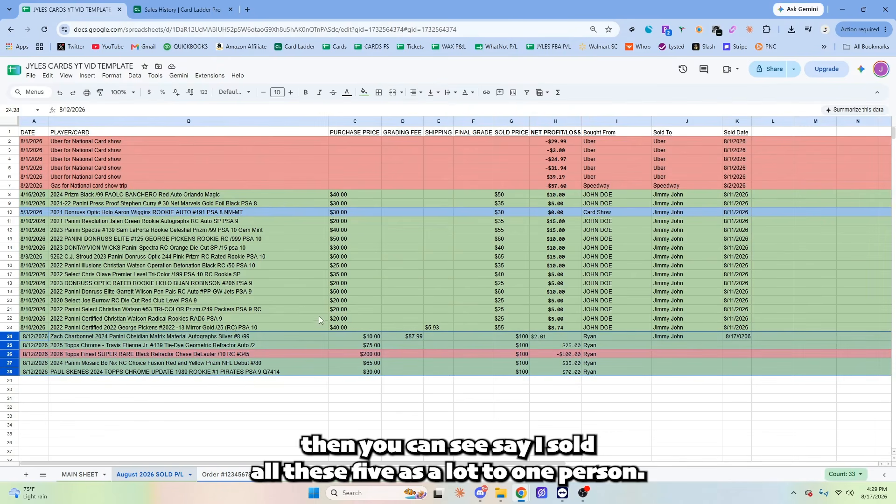
Set the Paul Skenes card's shipping cost to $12.50 in E28.
{"action": "left_click", "coordinate": [441, 371]}
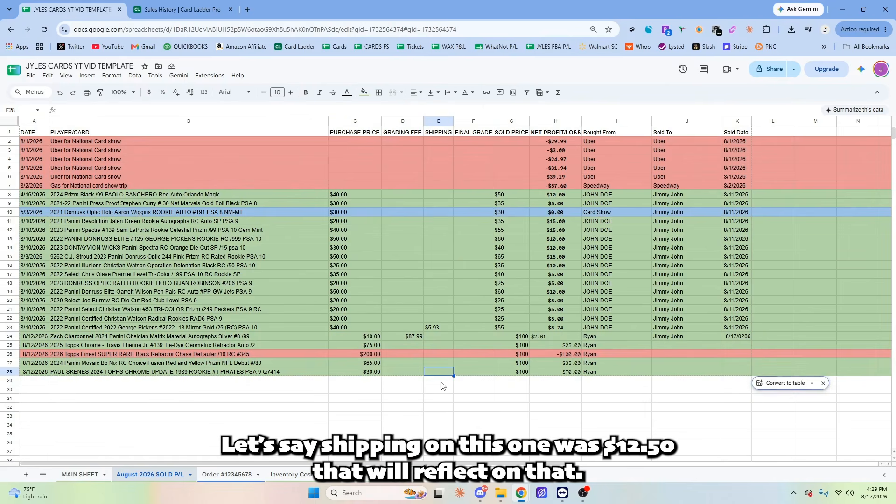
{"action": "type", "text": "$12.50"}
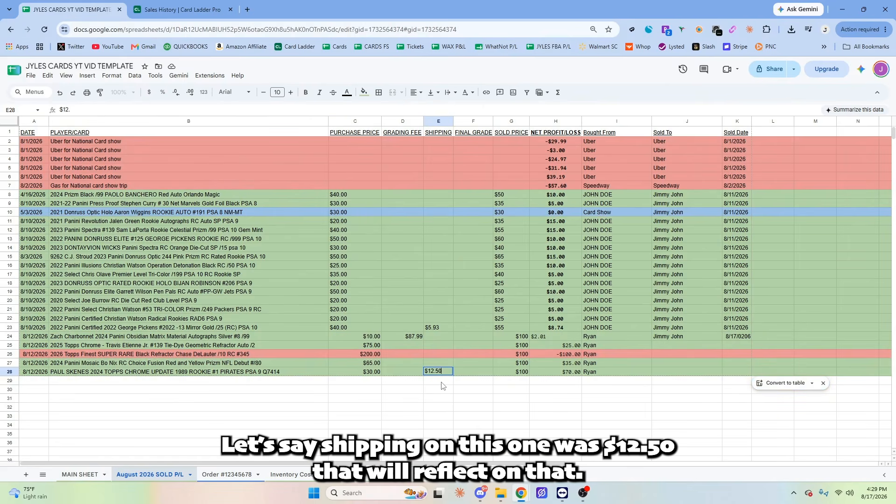
{"action": "key", "text": "Return"}
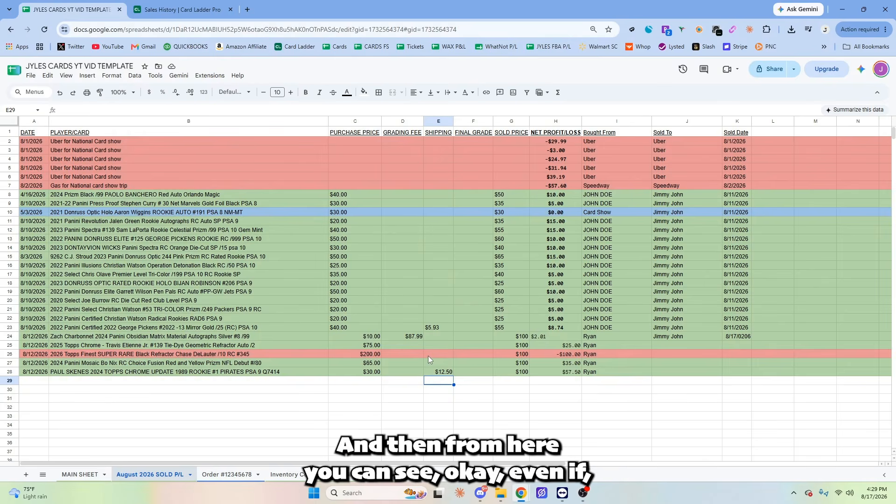
Check the total sold price of the five cards with a temporary sum of G24:G28 in G29, and delete the formula.
{"action": "double_click", "coordinate": [514, 380]}
{"action": "type", "text": "=sum("}
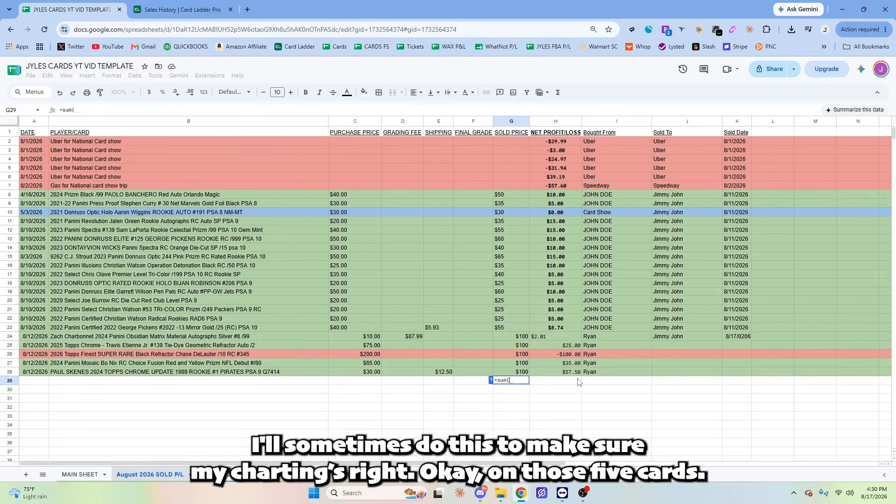
{"action": "left_click", "coordinate": [522, 340]}
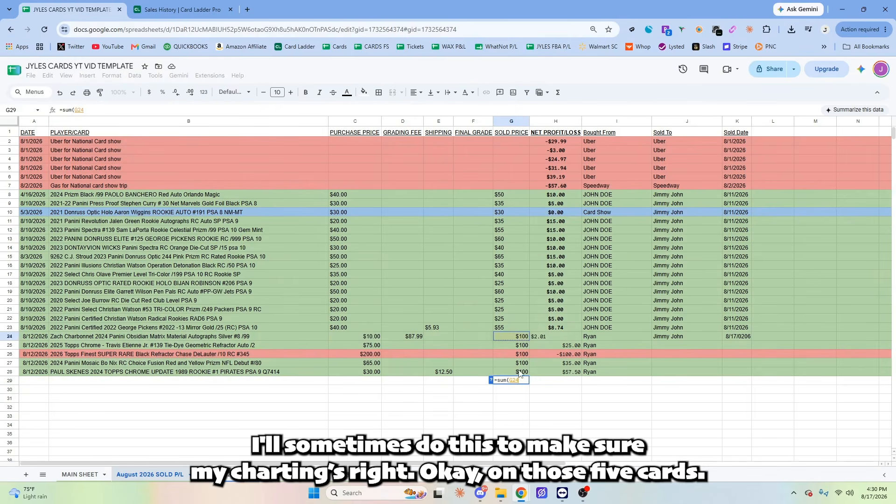
{"action": "left_click", "coordinate": [519, 372], "text": "shift"}
{"action": "key", "text": "Return"}
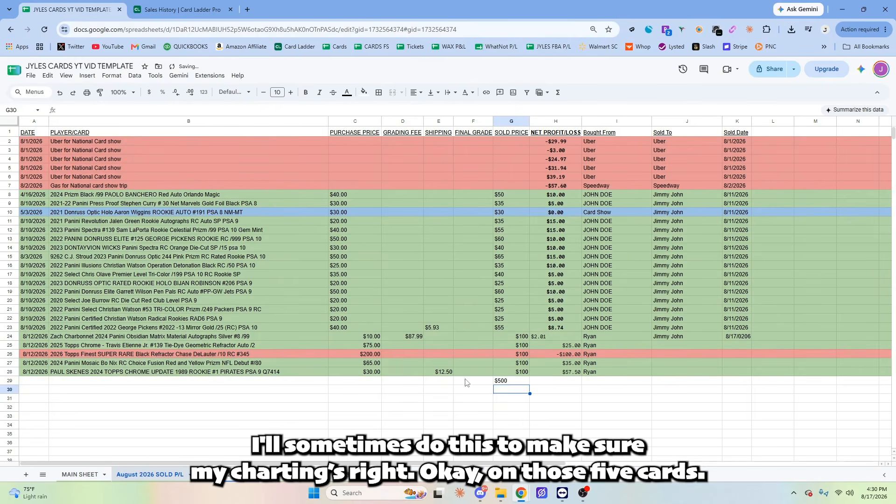
{"action": "left_click", "coordinate": [511, 381]}
{"action": "key", "text": "Delete"}
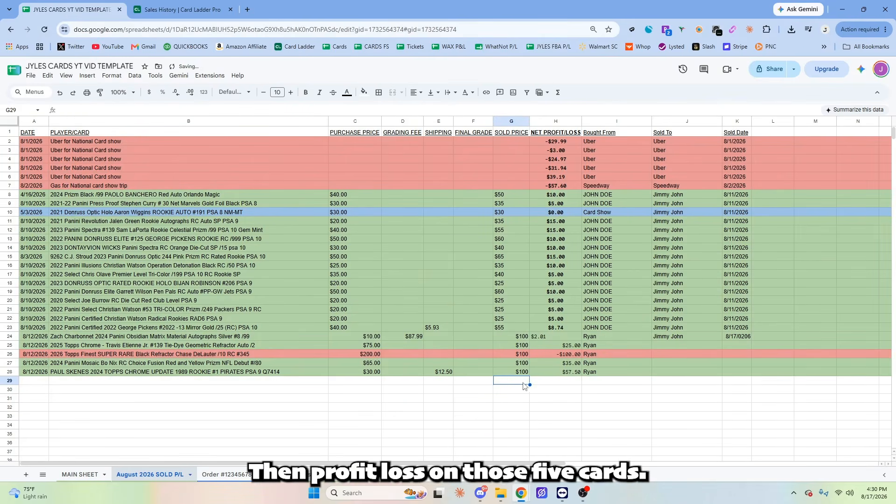
Check the total net profit of the five cards with a temporary sum of H24:H28 in G29, and delete the formula.
{"action": "double_click", "coordinate": [518, 381]}
{"action": "type", "text": "=sum("}
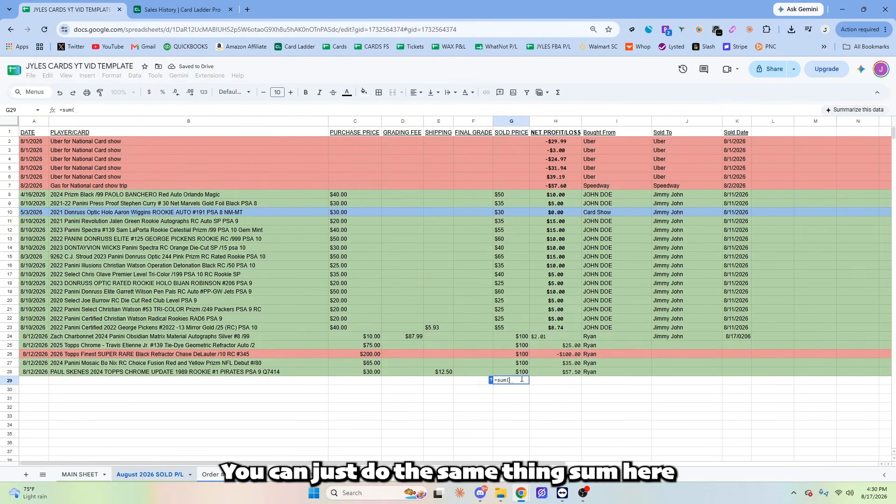
{"action": "left_click_drag", "start_coordinate": [569, 337], "coordinate": [570, 372]}
{"action": "key", "text": "Return"}
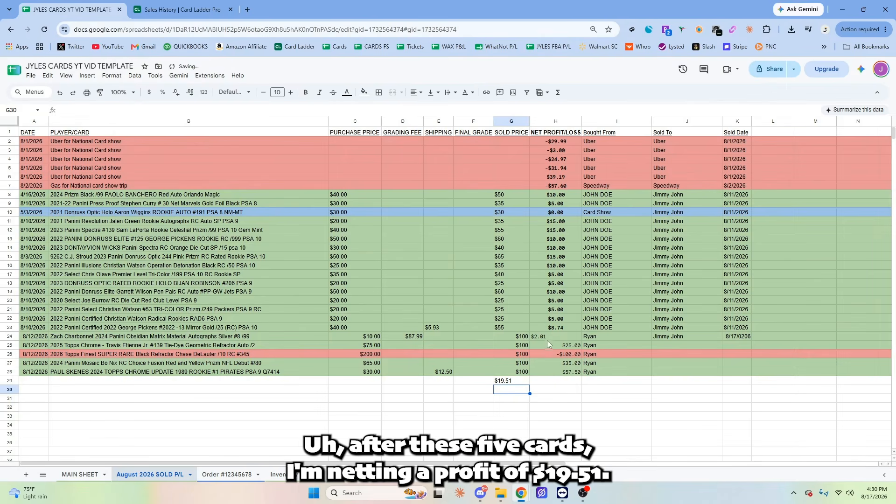
{"action": "left_click", "coordinate": [511, 381]}
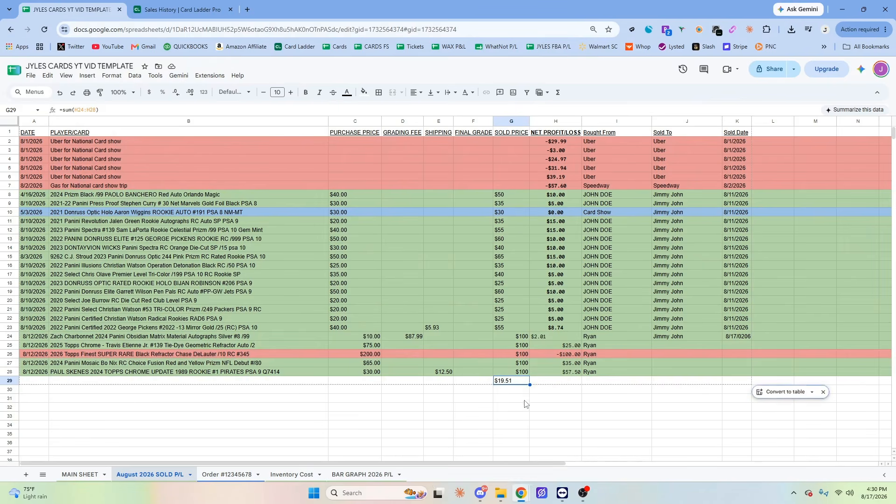
{"action": "key", "text": "Delete"}
{"action": "left_click", "coordinate": [518, 399]}
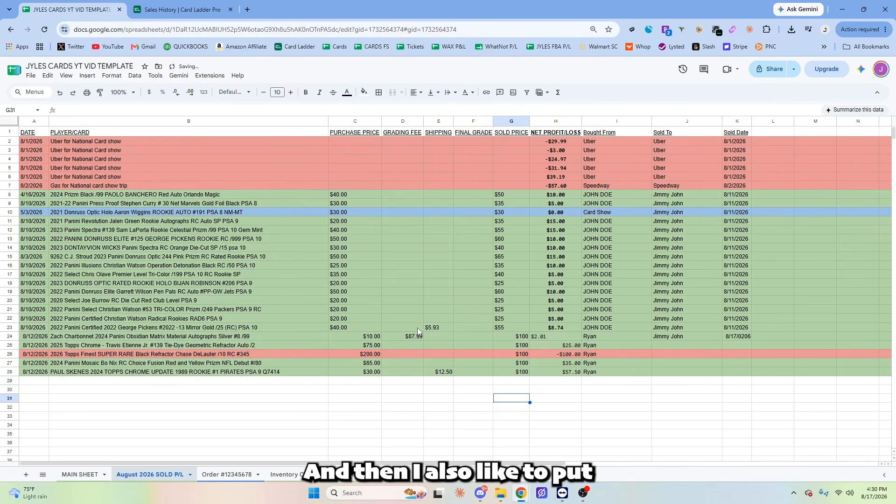
Replace the Sold To entry in J24 for the Zach Charbonnet card with the new buyer's first name.
{"action": "left_click", "coordinate": [671, 339]}
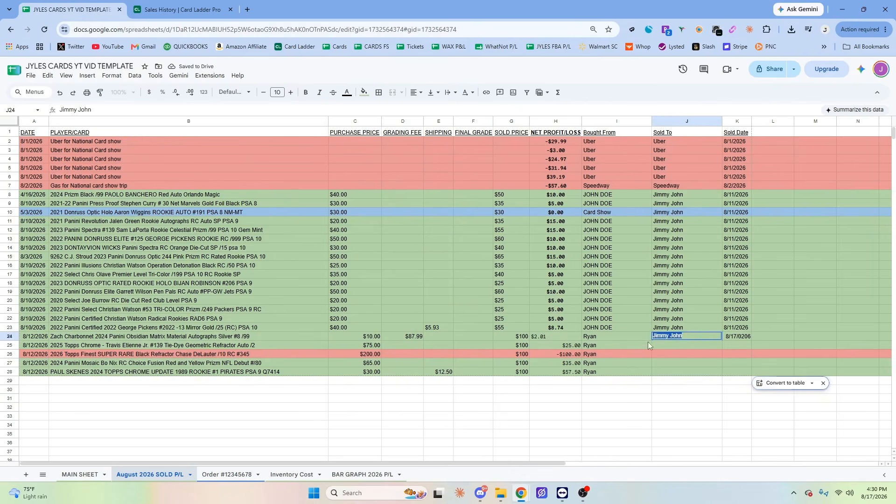
{"action": "left_click", "coordinate": [650, 344]}
{"action": "left_click", "coordinate": [676, 347]}
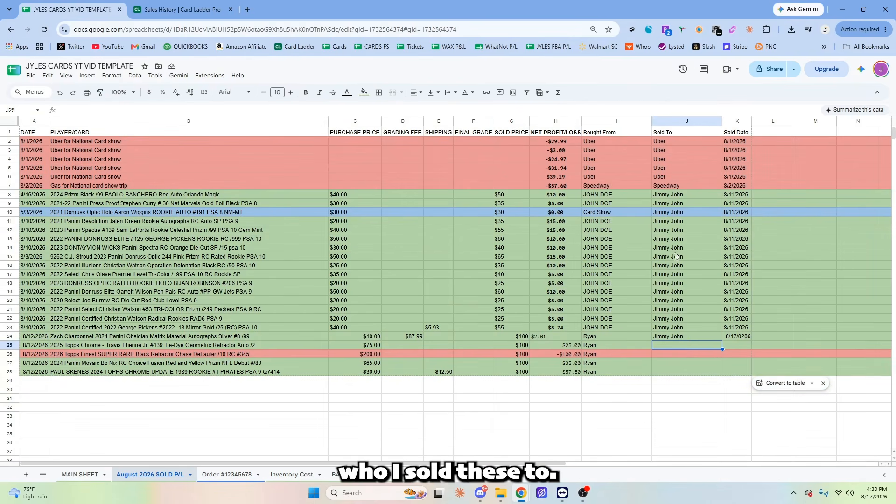
{"action": "double_click", "coordinate": [689, 335]}
{"action": "left_click_drag", "start_coordinate": [689, 335], "coordinate": [607, 337]}
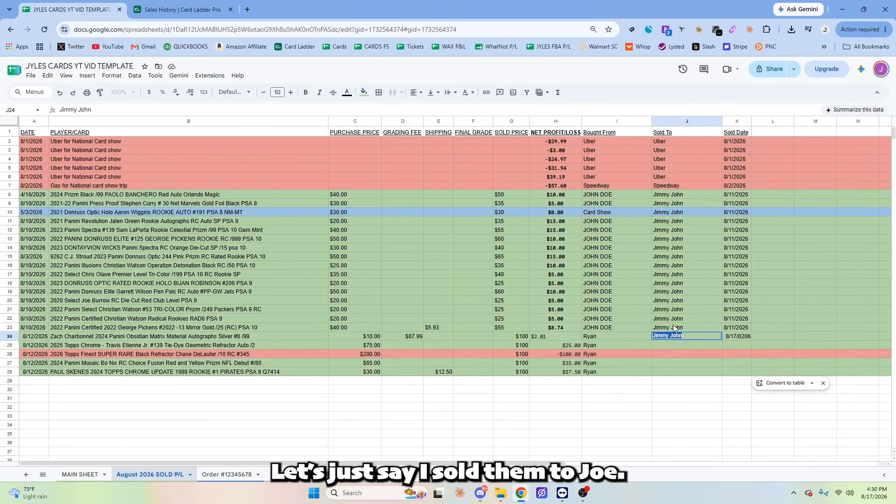
{"action": "type", "text": "Joe"}
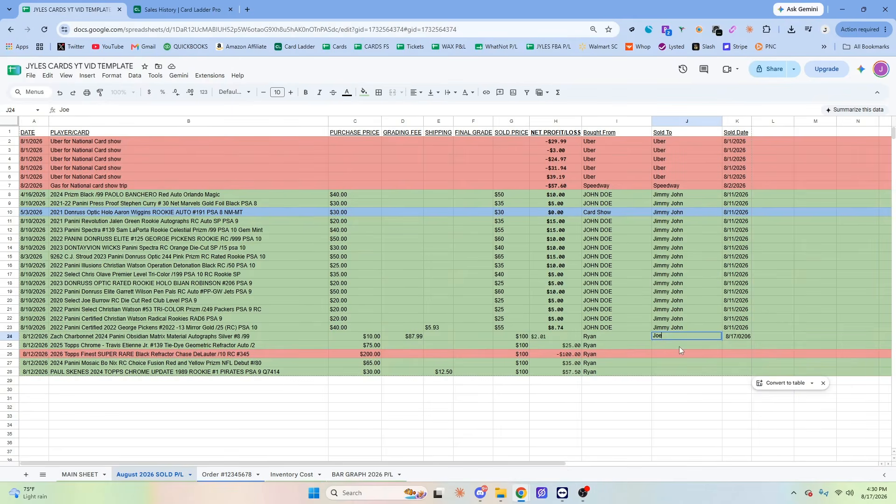
{"action": "left_click", "coordinate": [687, 265]}
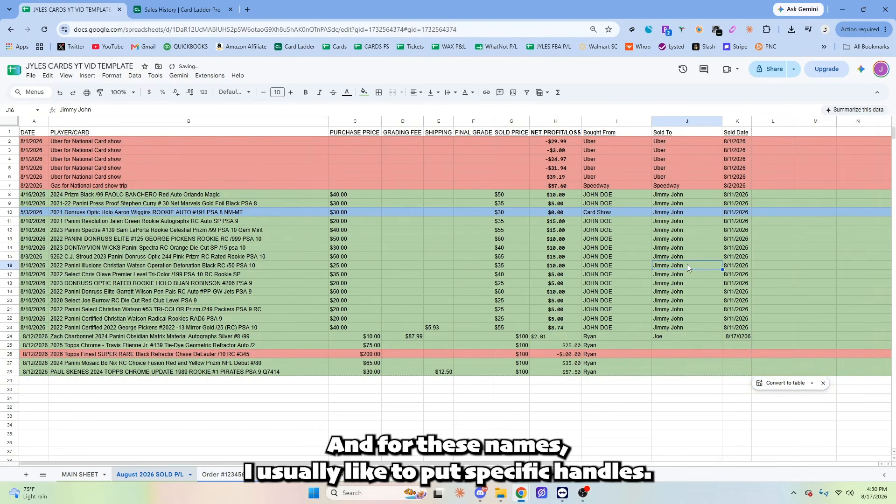
{"action": "double_click", "coordinate": [687, 265]}
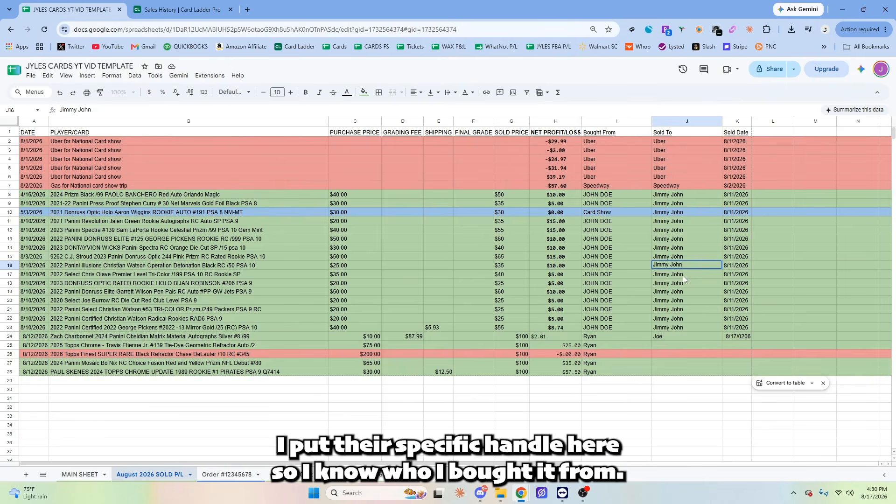
{"action": "key", "text": "Escape"}
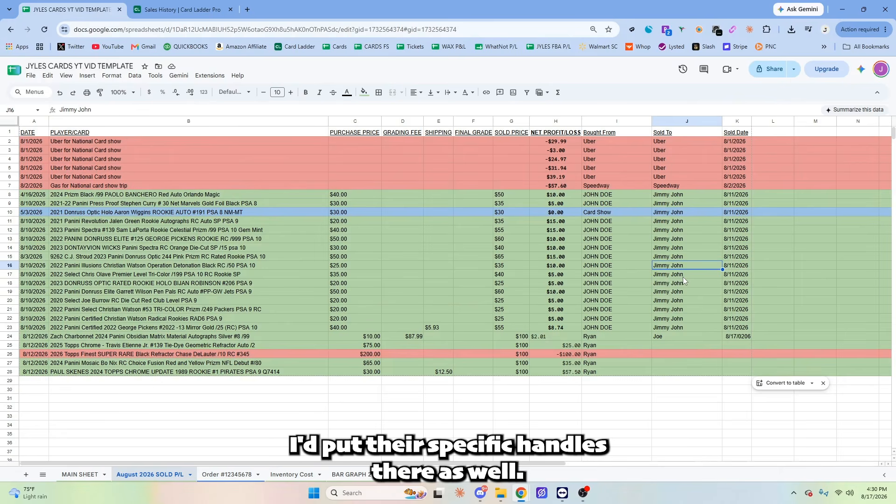
Copy the buyer from J24 into the Sold To cells J25 to J28 of the other four cards.
{"action": "key", "text": "ctrl+Down"}
{"action": "key", "text": "ctrl+c"}
{"action": "left_click", "coordinate": [670, 346]}
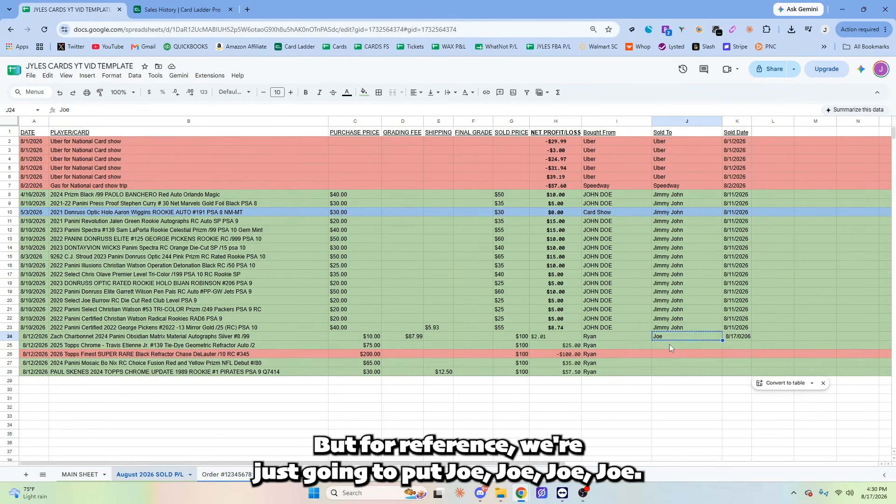
{"action": "key", "text": "ctrl+v"}
{"action": "left_click", "coordinate": [671, 354]}
{"action": "key", "text": "ctrl+v"}
{"action": "left_click", "coordinate": [667, 364]}
{"action": "key", "text": "ctrl+v"}
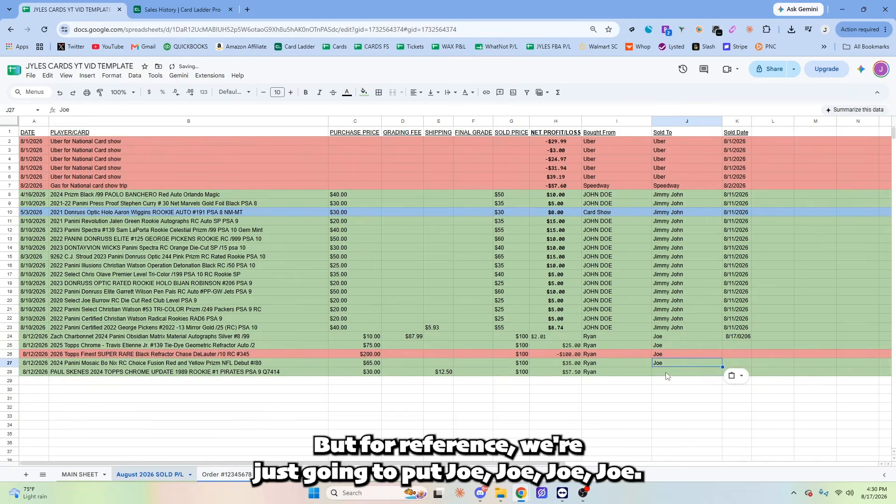
{"action": "left_click", "coordinate": [669, 372]}
{"action": "key", "text": "ctrl+v"}
Copy the sold date from K24 into the Sold Date cells K25 to K28.
{"action": "left_click", "coordinate": [742, 337]}
{"action": "key", "text": "ctrl+c"}
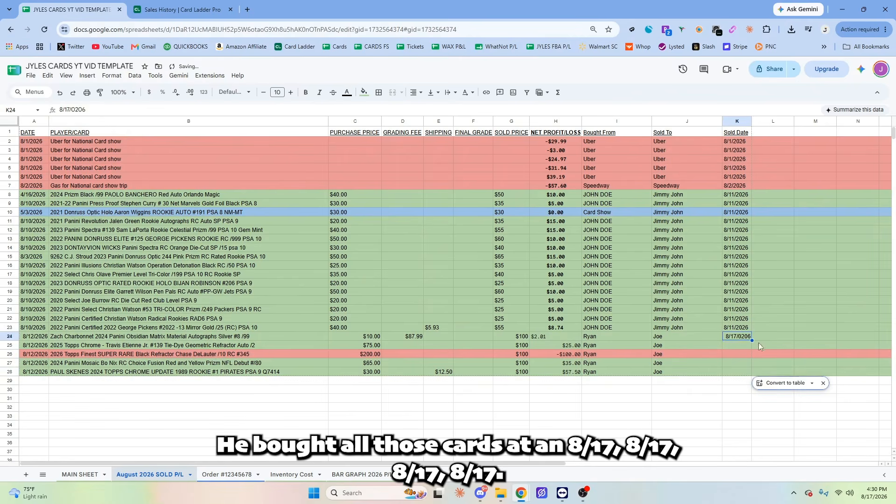
{"action": "left_click", "coordinate": [738, 347]}
{"action": "key", "text": "ctrl+v"}
{"action": "left_click", "coordinate": [732, 353]}
{"action": "key", "text": "ctrl+v"}
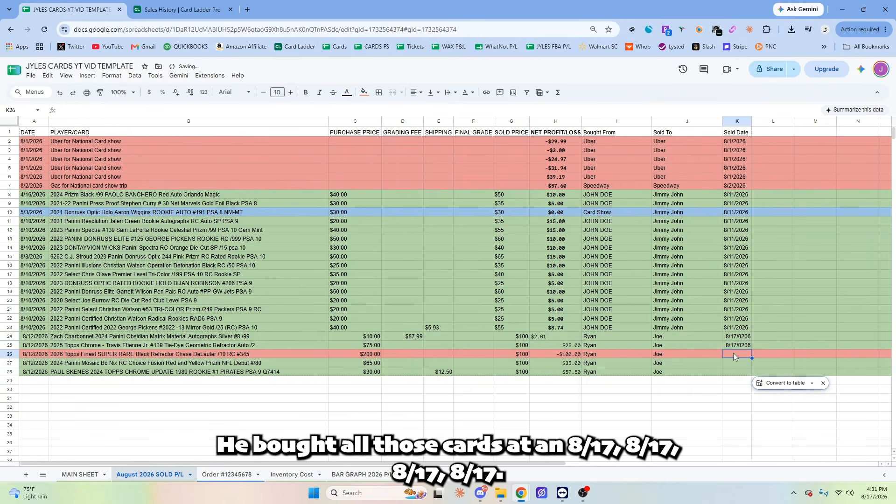
{"action": "left_click", "coordinate": [735, 364]}
{"action": "key", "text": "ctrl+v"}
{"action": "left_click", "coordinate": [735, 374]}
{"action": "key", "text": "ctrl+v"}
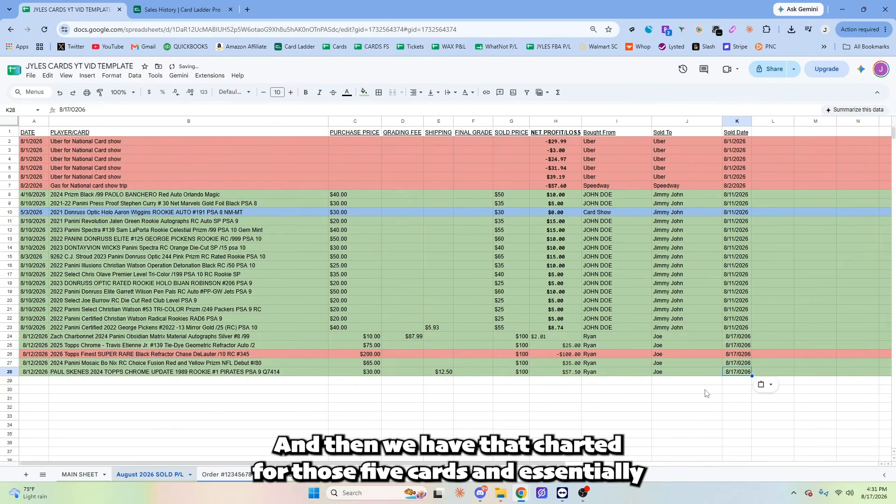
Hide the sold card rows 2, 11, 12, 16 and 18 on the main sheet.
{"action": "left_click", "coordinate": [79, 475]}
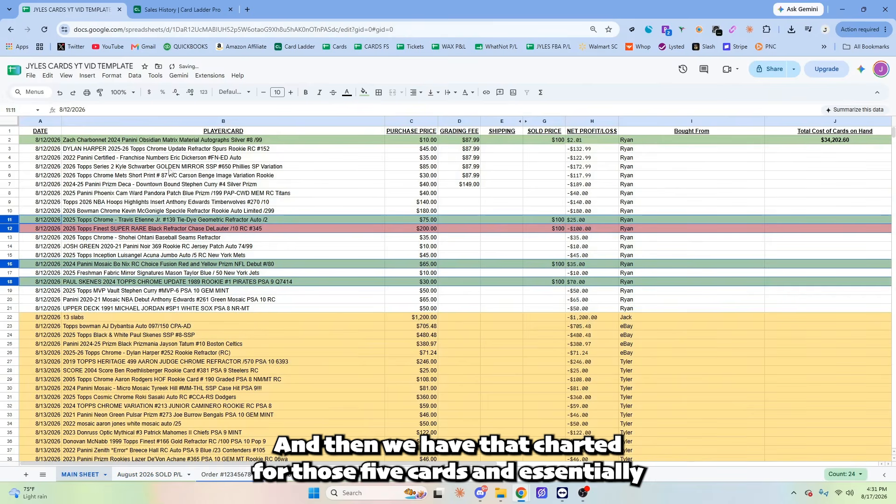
{"action": "left_click", "coordinate": [9, 140]}
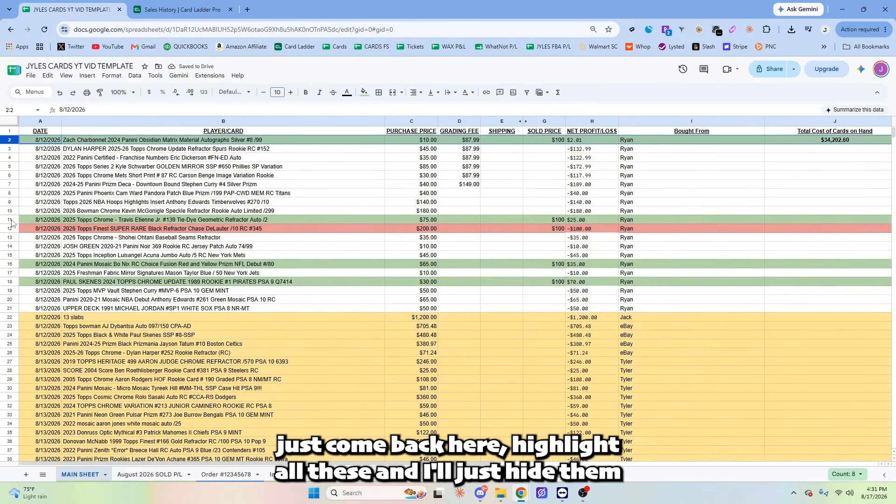
{"action": "left_click", "coordinate": [9, 219], "text": "ctrl"}
{"action": "left_click", "coordinate": [11, 228], "text": "ctrl"}
{"action": "left_click", "coordinate": [10, 264], "text": "ctrl"}
{"action": "left_click", "coordinate": [10, 281], "text": "ctrl"}
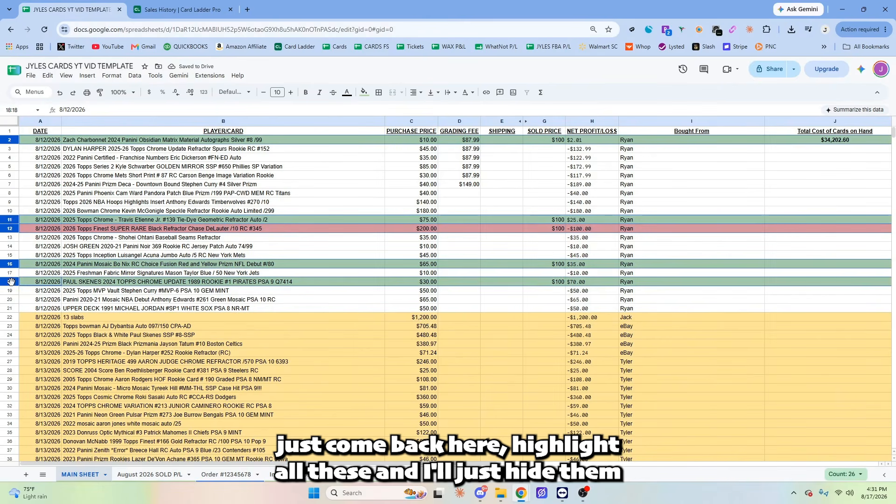
{"action": "right_click", "coordinate": [11, 282]}
{"action": "left_click", "coordinate": [42, 317]}
{"action": "left_click", "coordinate": [200, 149]}
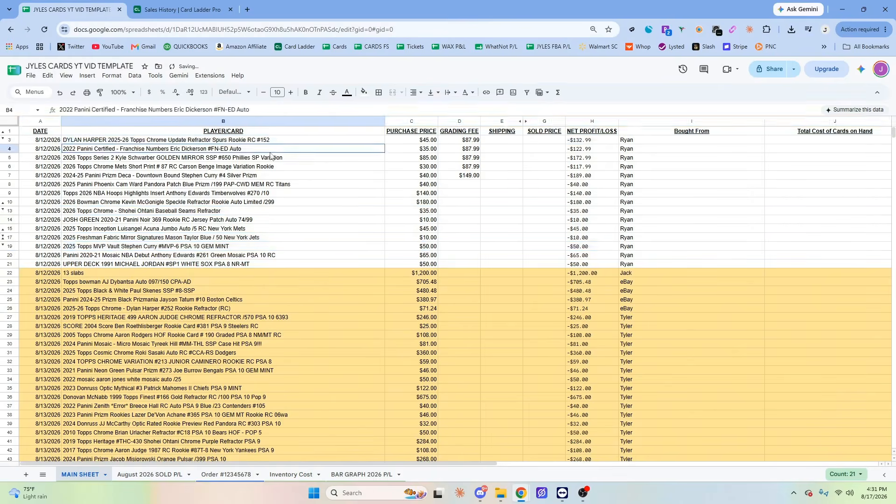
Check the Total Cost of Cards on Hand column on the main sheet and the current total in D2 of the Inventory Cost sheet.
{"action": "left_click", "coordinate": [850, 140]}
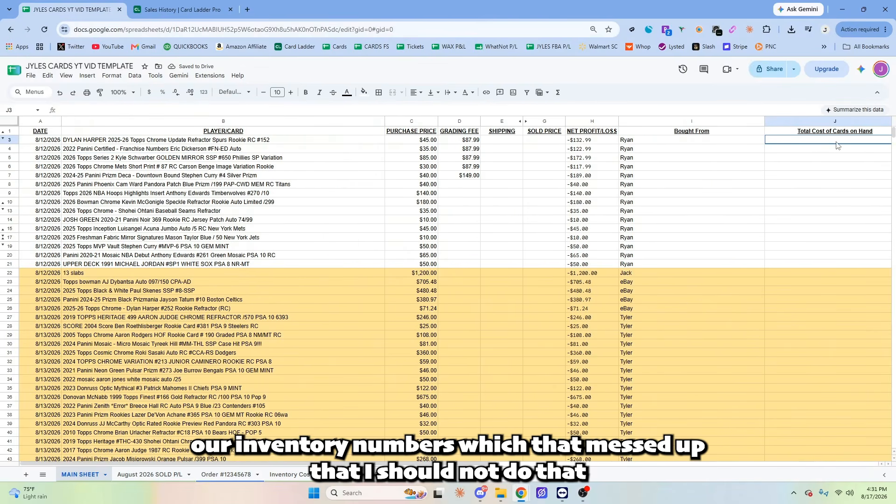
{"action": "left_click", "coordinate": [812, 150]}
{"action": "left_click_drag", "start_coordinate": [430, 464], "coordinate": [418, 464]}
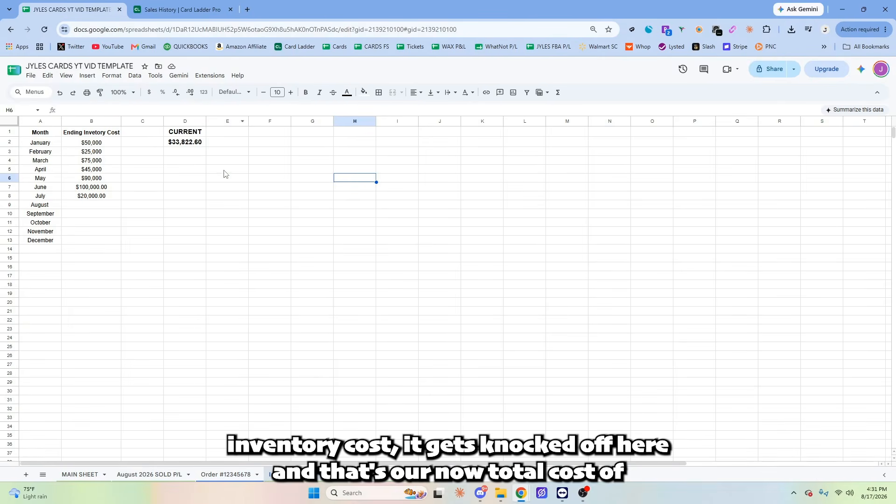
{"action": "double_click", "coordinate": [188, 144]}
{"action": "left_click", "coordinate": [263, 170]}
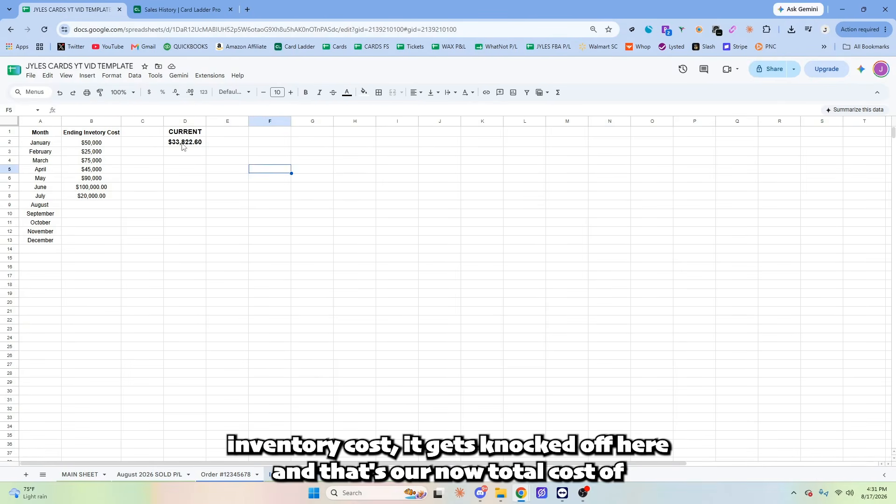
Review the sold breakdown on the August 2026 SOLD P/L sheet and the yellow incoming card rows on the main sheet.
{"action": "left_click", "coordinate": [80, 474]}
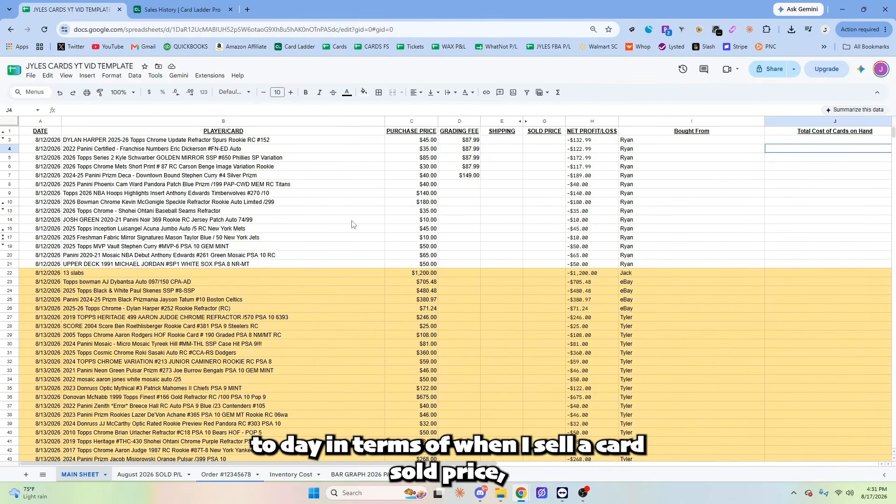
{"action": "left_click", "coordinate": [536, 194]}
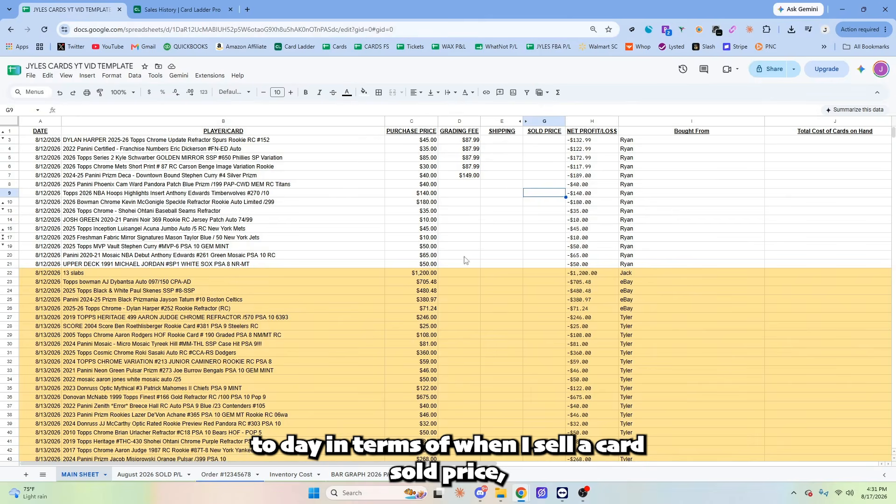
{"action": "left_click", "coordinate": [161, 477]}
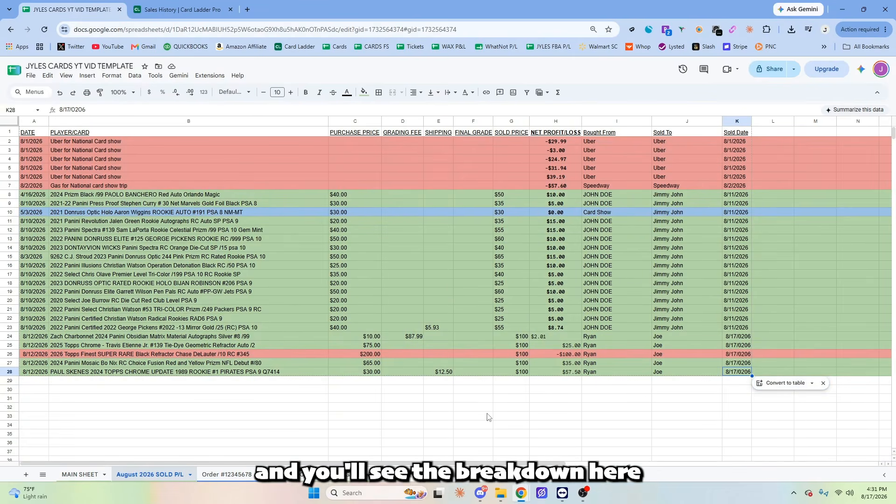
{"action": "left_click", "coordinate": [76, 475]}
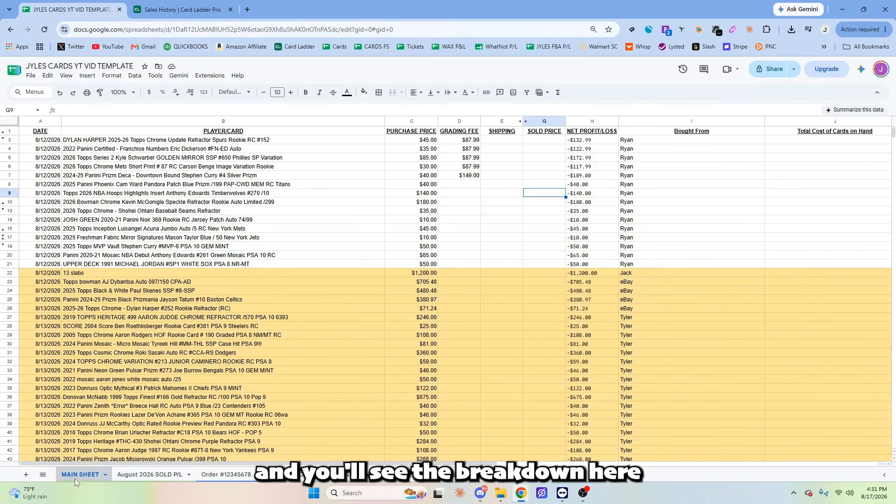
{"action": "scroll", "coordinate": [250, 256], "scroll_direction": "down", "scroll_amount": 5}
{"action": "scroll", "coordinate": [250, 256], "scroll_direction": "up", "scroll_amount": 5}
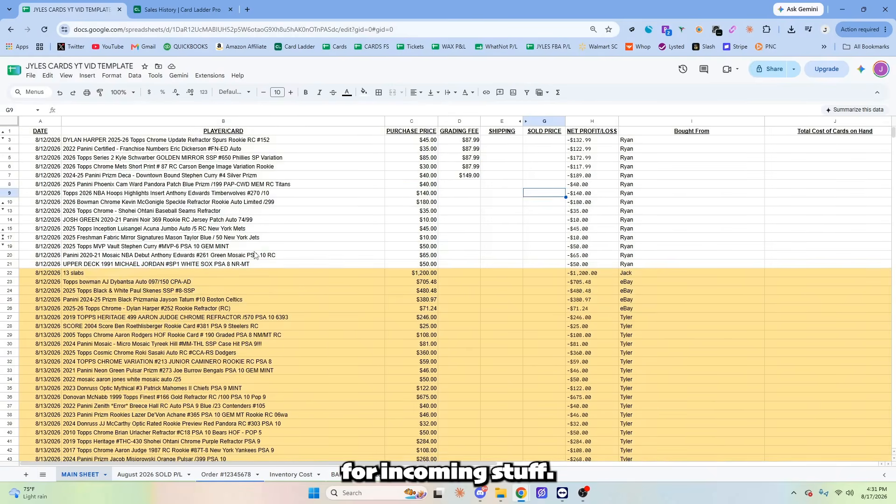
{"action": "scroll", "coordinate": [162, 292], "scroll_direction": "down", "scroll_amount": 5}
{"action": "scroll", "coordinate": [235, 284], "scroll_direction": "up", "scroll_amount": 5}
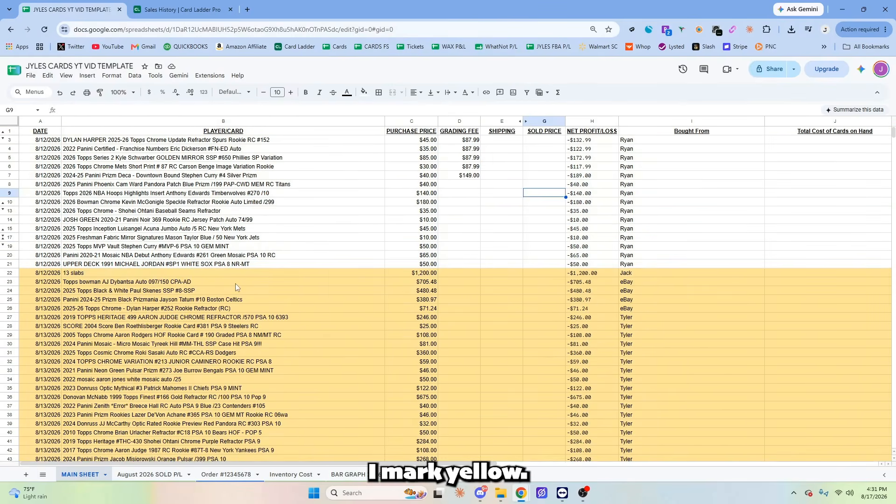
Append the arrival note "(mon)" to the seller in Bought From cell I22 of the 13 slabs purchase.
{"action": "left_click", "coordinate": [11, 274]}
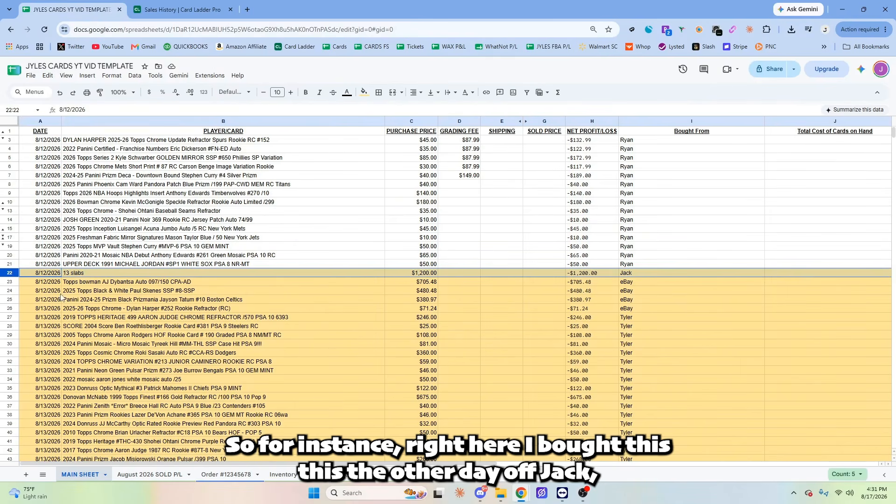
{"action": "left_click", "coordinate": [154, 274]}
{"action": "left_click", "coordinate": [435, 275]}
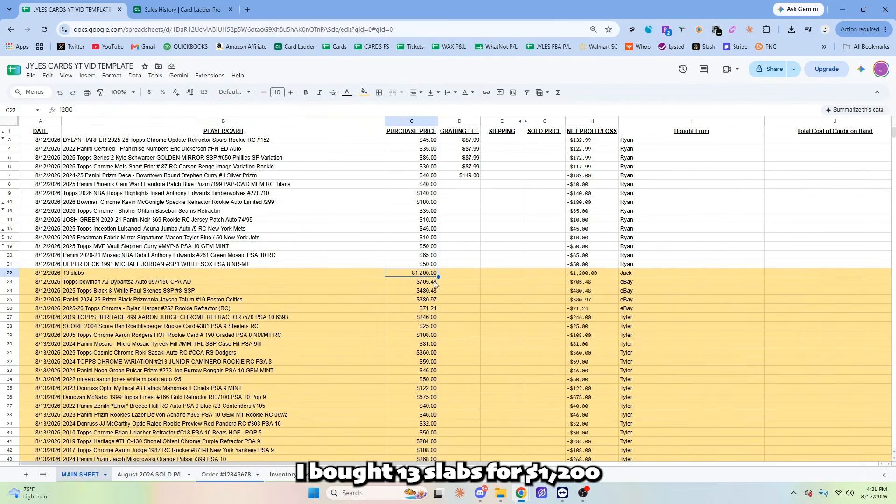
{"action": "double_click", "coordinate": [646, 272]}
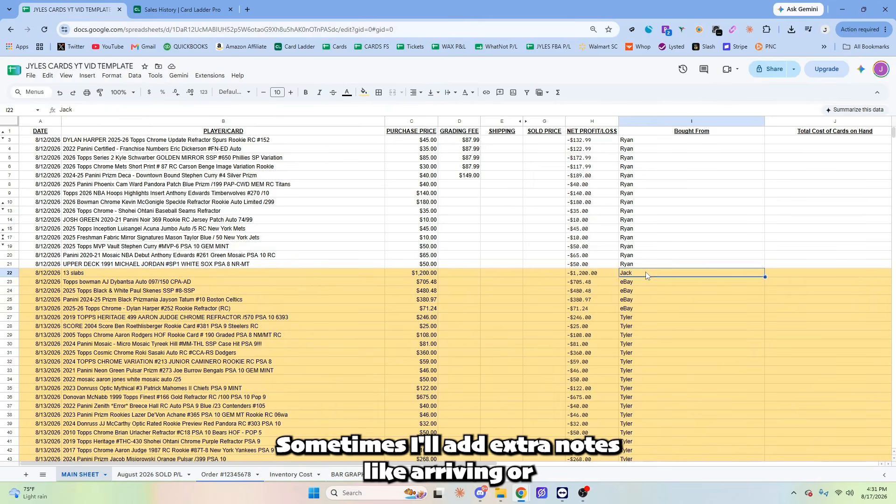
{"action": "type", "text": "("}
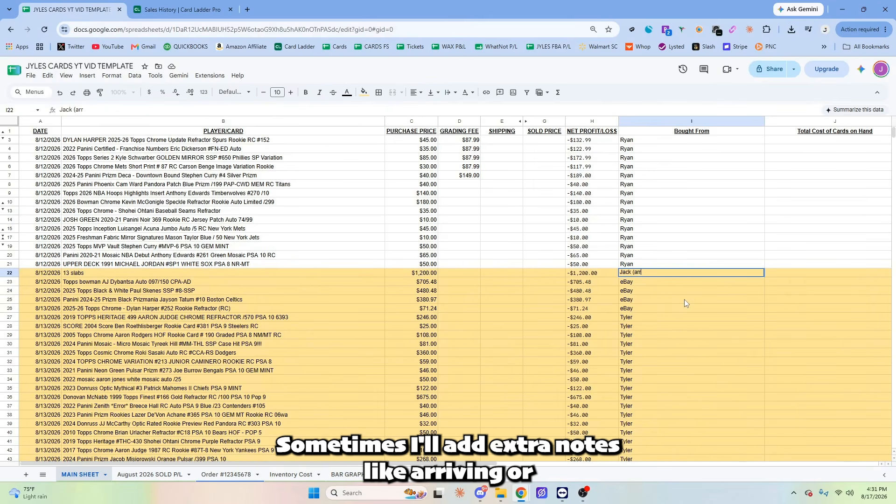
{"action": "type", "text": "arr"}
{"action": "key", "text": "BackSpace"}
{"action": "key", "text": "BackSpace"}
{"action": "key", "text": "BackSpace"}
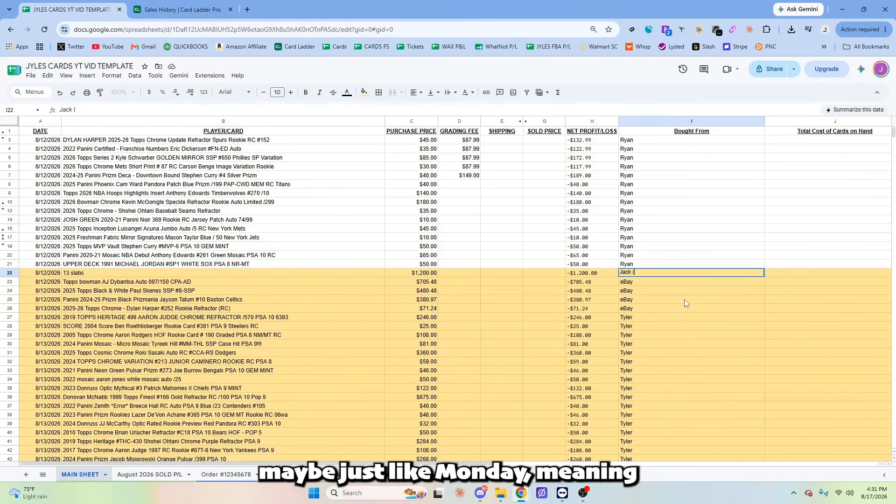
{"action": "type", "text": "mon)"}
{"action": "left_click", "coordinate": [683, 300]}
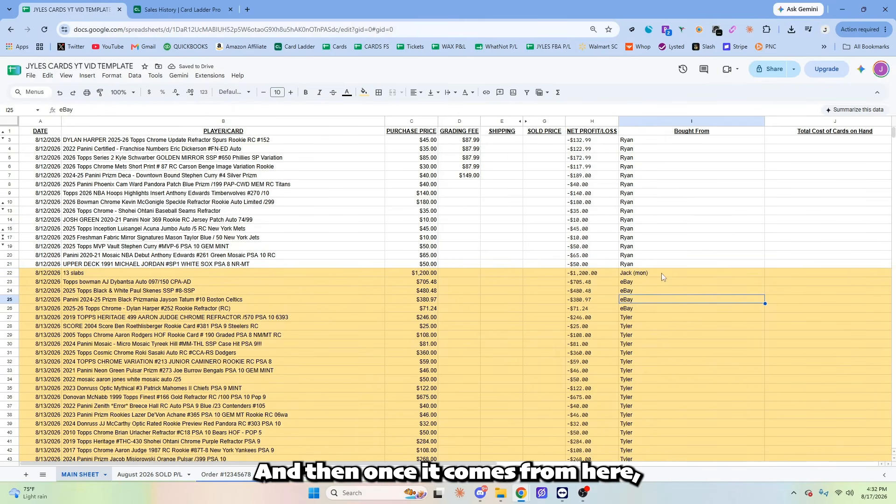
Copy the 13 slabs purchase from row 22 into the first empty row 68 of the main sheet.
{"action": "left_click", "coordinate": [78, 276]}
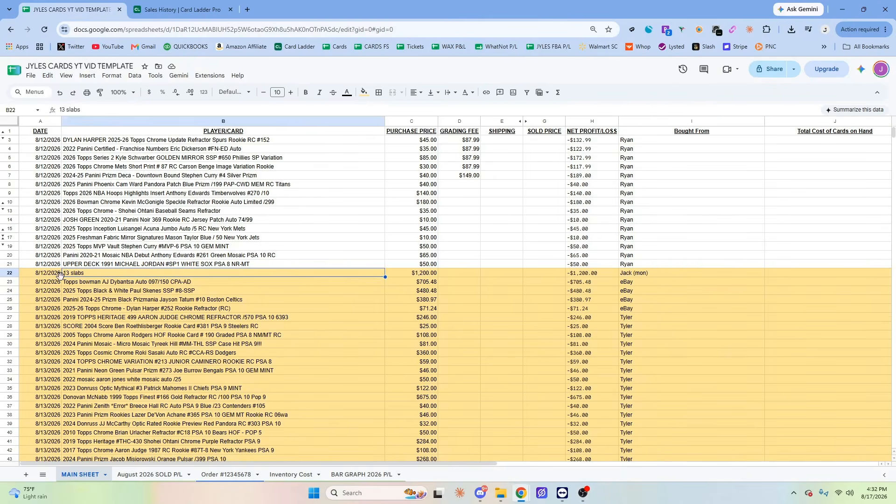
{"action": "left_click", "coordinate": [12, 276]}
{"action": "left_click", "coordinate": [125, 273]}
{"action": "left_click", "coordinate": [12, 272]}
{"action": "scroll", "coordinate": [14, 289], "scroll_direction": "down", "scroll_amount": 9}
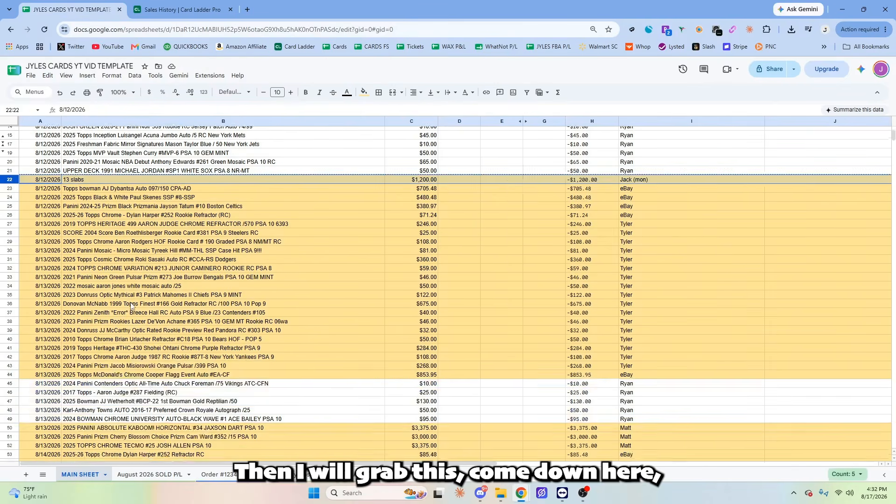
{"action": "left_click", "coordinate": [9, 307]}
{"action": "left_click", "coordinate": [147, 327]}
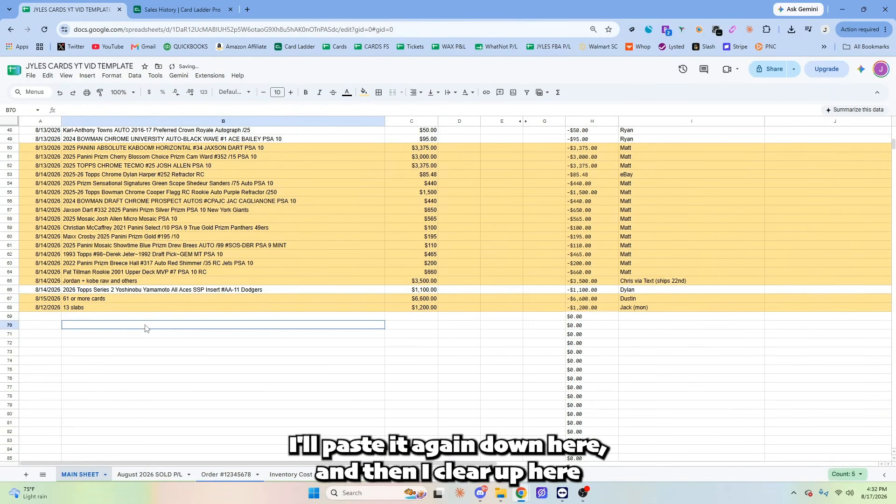
Delete the original 13 slabs row 22 from the main sheet.
{"action": "scroll", "coordinate": [14, 286], "scroll_direction": "up", "scroll_amount": 15}
{"action": "left_click", "coordinate": [9, 272]}
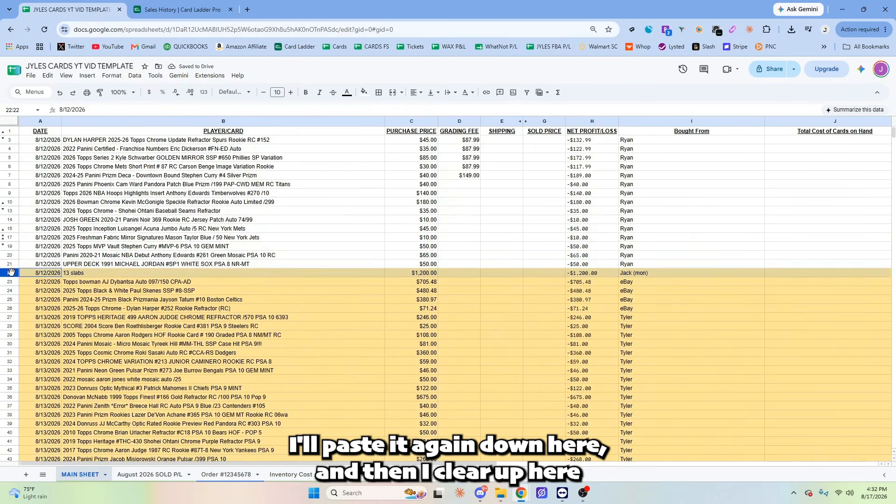
{"action": "right_click", "coordinate": [9, 273]}
{"action": "left_click", "coordinate": [28, 354]}
Start an individual slab entry in row 68 with date 8/12/2026, card name "#1" and the seller copied from the row above.
{"action": "scroll", "coordinate": [123, 322], "scroll_direction": "down", "scroll_amount": 7}
{"action": "scroll", "coordinate": [123, 322], "scroll_direction": "down", "scroll_amount": 2}
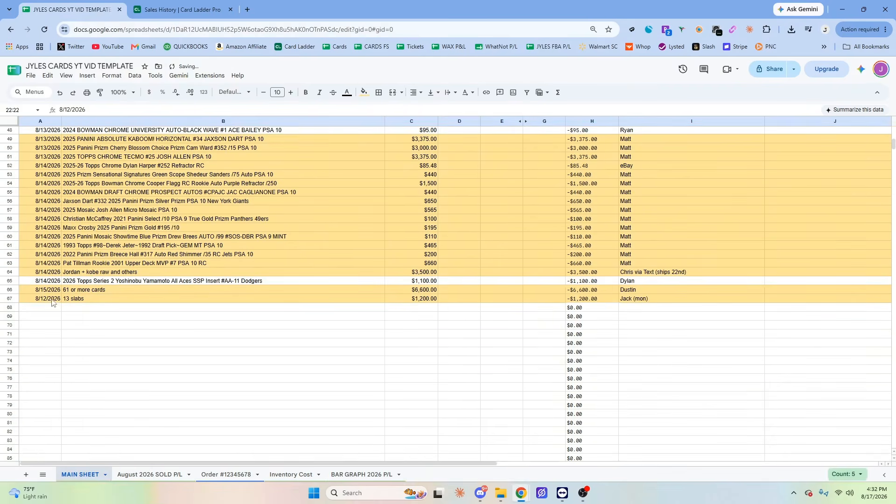
{"action": "left_click", "coordinate": [47, 307]}
{"action": "type", "text": "8/12/2026"}
{"action": "left_click", "coordinate": [626, 300]}
{"action": "key", "text": "ctrl+c"}
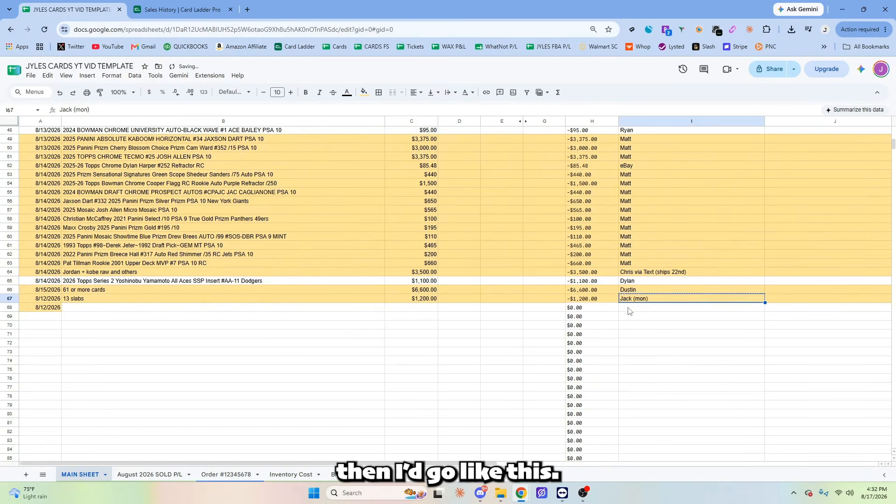
{"action": "left_click", "coordinate": [629, 308]}
{"action": "key", "text": "ctrl+v"}
{"action": "double_click", "coordinate": [229, 310]}
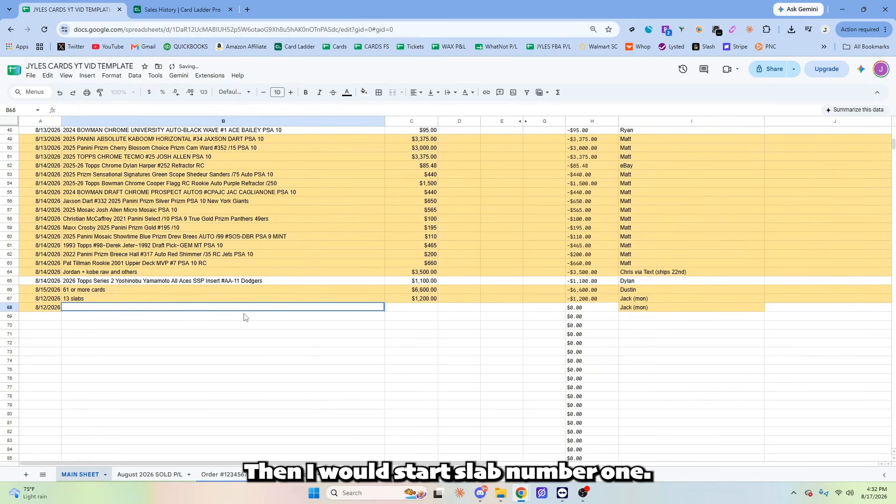
{"action": "type", "text": "#1"}
{"action": "key", "text": "Return"}
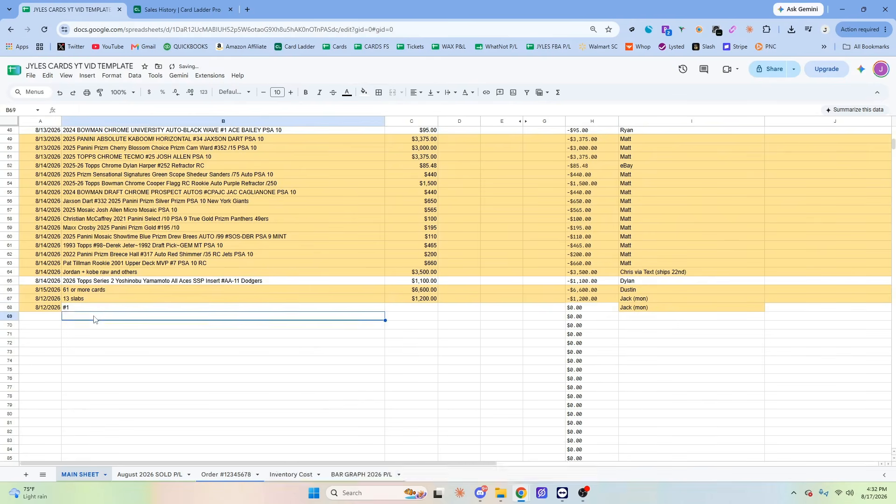
Switch to Card Ladder, copy the title of the Zach Charbonnet 2024 Panini Obsidian sale, and return to the main sheet.
{"action": "key", "text": "ctrl+Tab"}
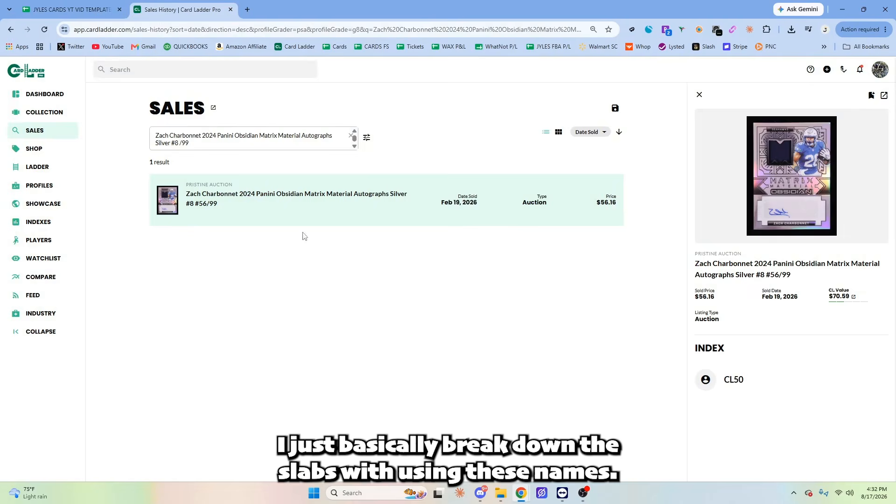
{"action": "triple_click", "coordinate": [786, 275]}
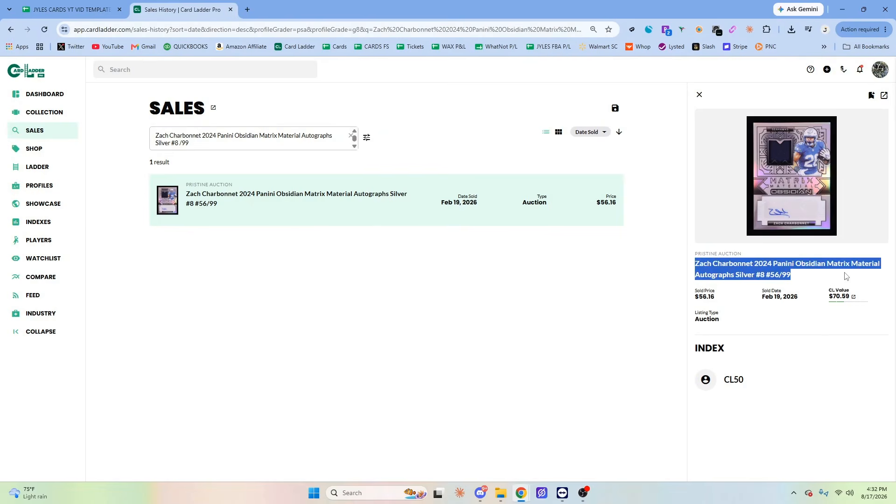
{"action": "key", "text": "ctrl+c"}
{"action": "left_click", "coordinate": [138, 120]}
{"action": "key", "text": "ctrl+Tab"}
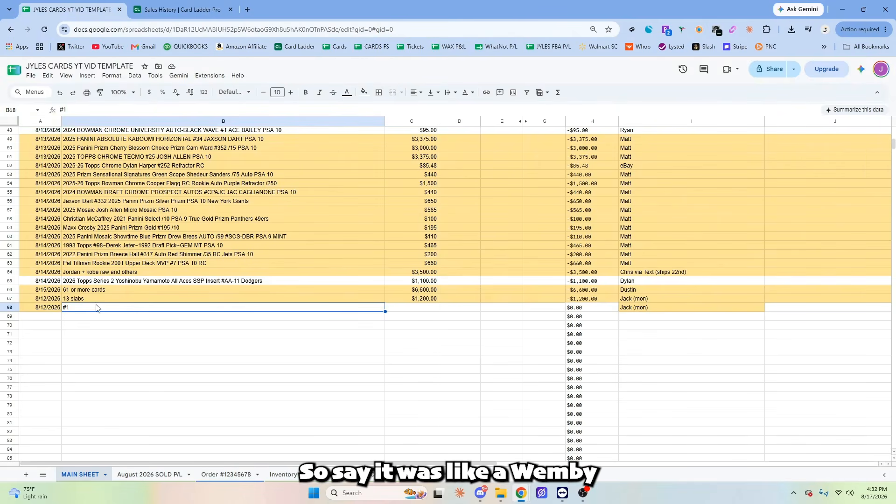
{"action": "left_click", "coordinate": [173, 9]}
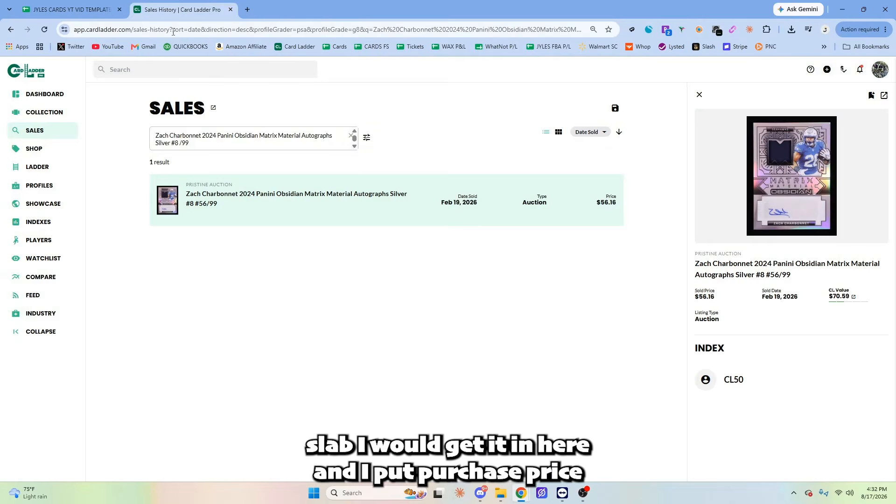
{"action": "left_click", "coordinate": [70, 9]}
Set the purchase price of slab #1 in C68 to $100.
{"action": "key", "text": "Tab"}
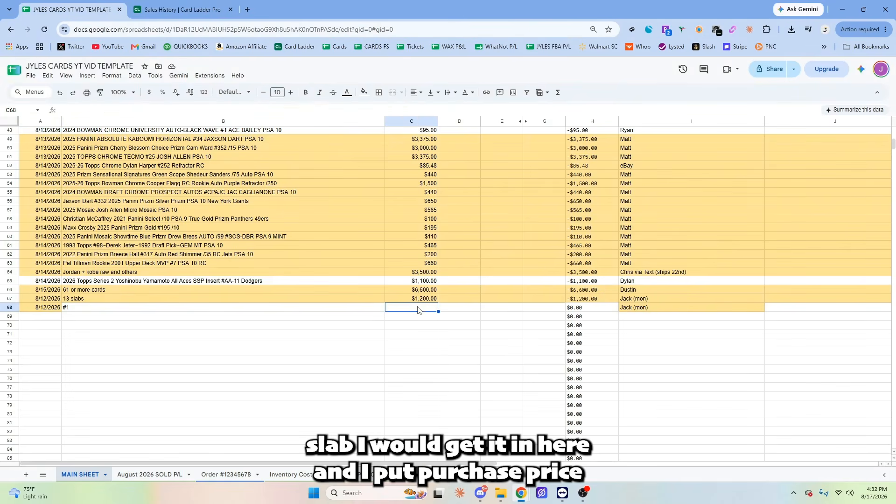
{"action": "key", "text": "Return"}
{"action": "type", "text": "$100"}
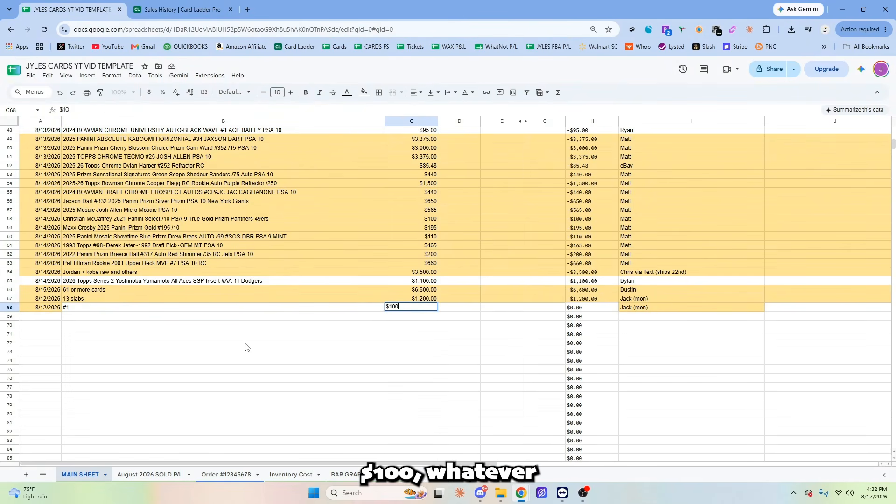
{"action": "left_click_drag", "start_coordinate": [288, 413], "coordinate": [298, 406]}
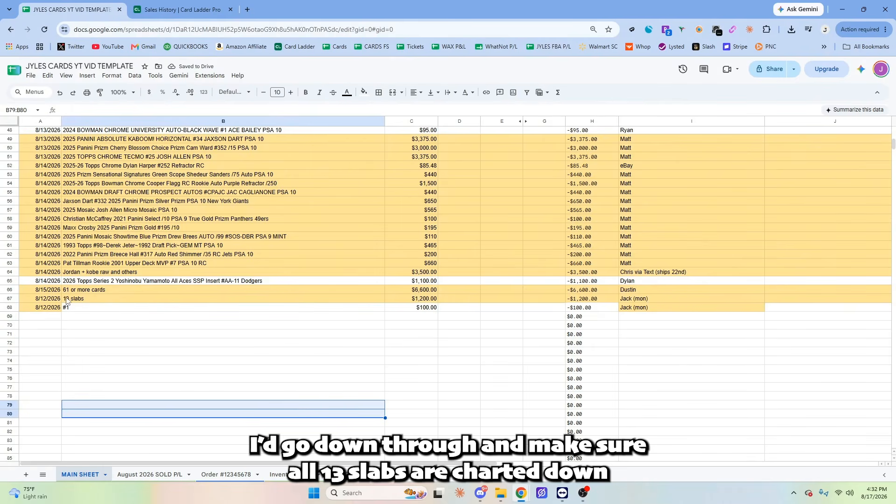
Delete the copied 13 slabs lot row 67, leaving its purchase price cell unedited.
{"action": "left_click", "coordinate": [74, 399]}
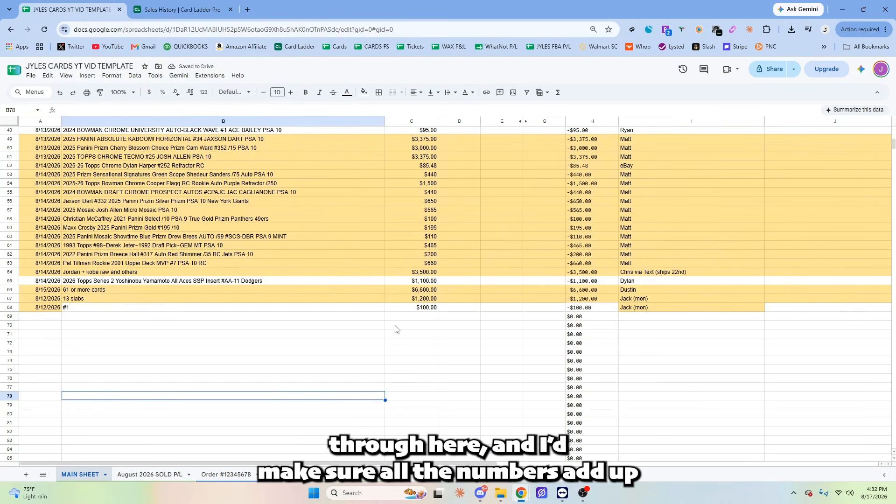
{"action": "left_click", "coordinate": [413, 299]}
{"action": "double_click", "coordinate": [406, 298]}
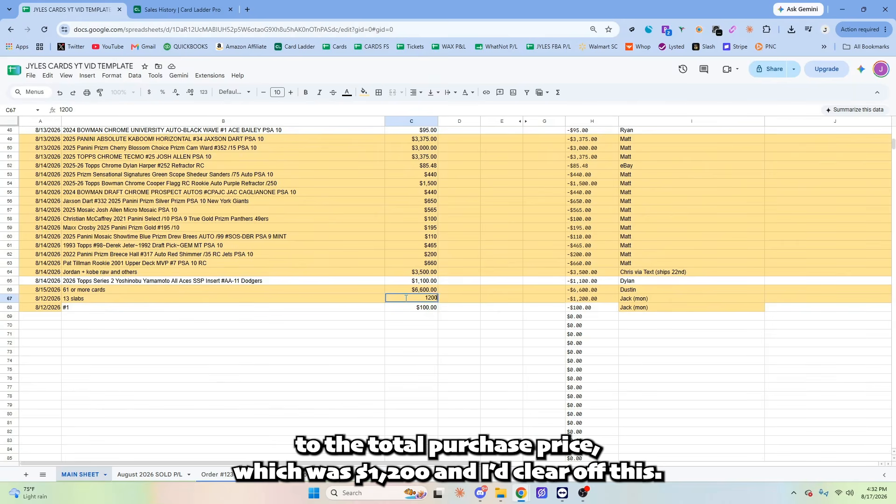
{"action": "left_click", "coordinate": [414, 333]}
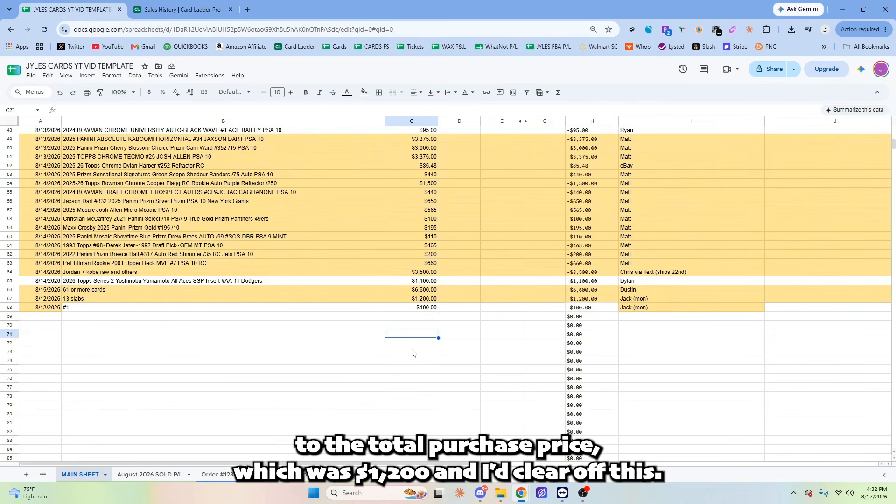
{"action": "right_click", "coordinate": [10, 299]}
{"action": "left_click", "coordinate": [61, 174]}
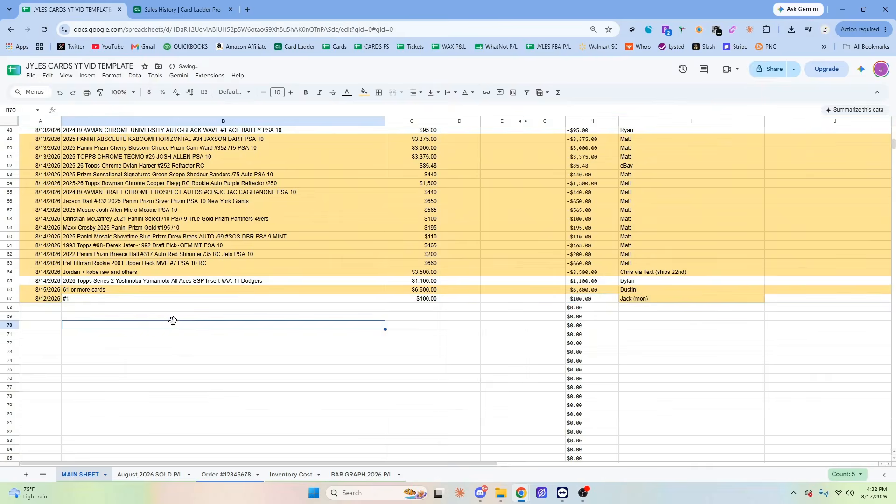
Delete the example slab #1 row 67 from the end of the card list.
{"action": "left_click", "coordinate": [12, 396], "text": "shift"}
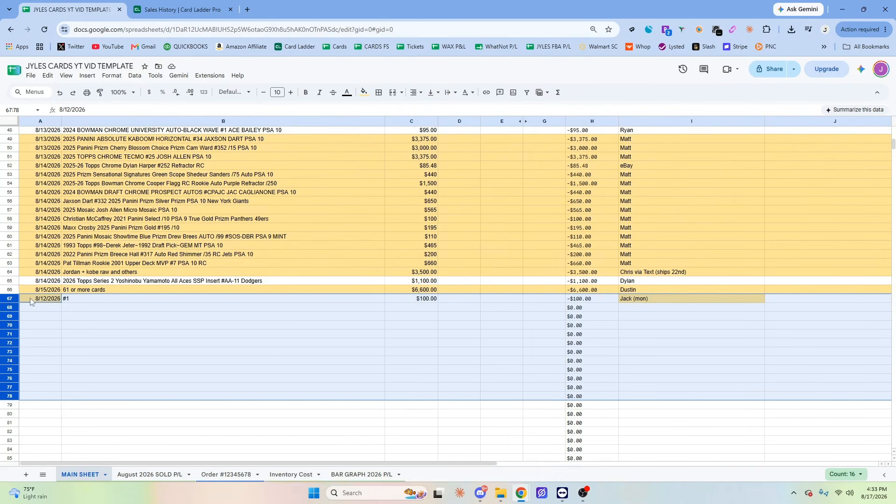
{"action": "left_click", "coordinate": [13, 299]}
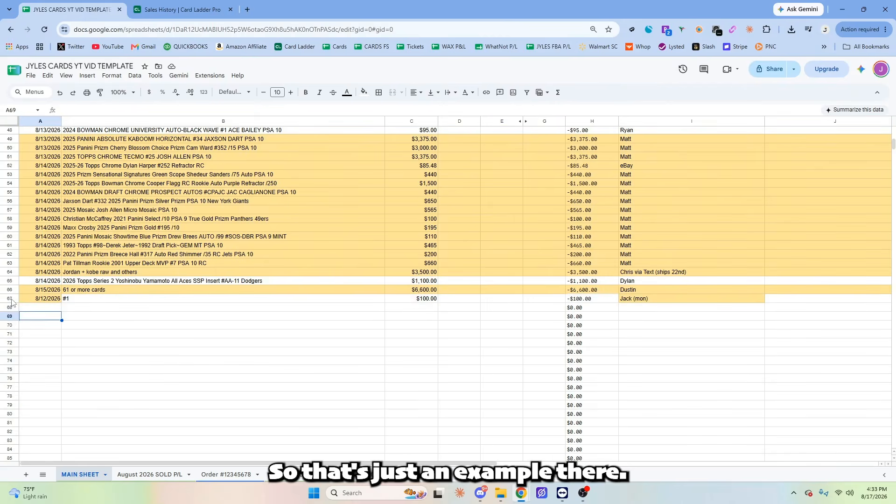
{"action": "right_click", "coordinate": [13, 299]}
{"action": "left_click", "coordinate": [42, 186]}
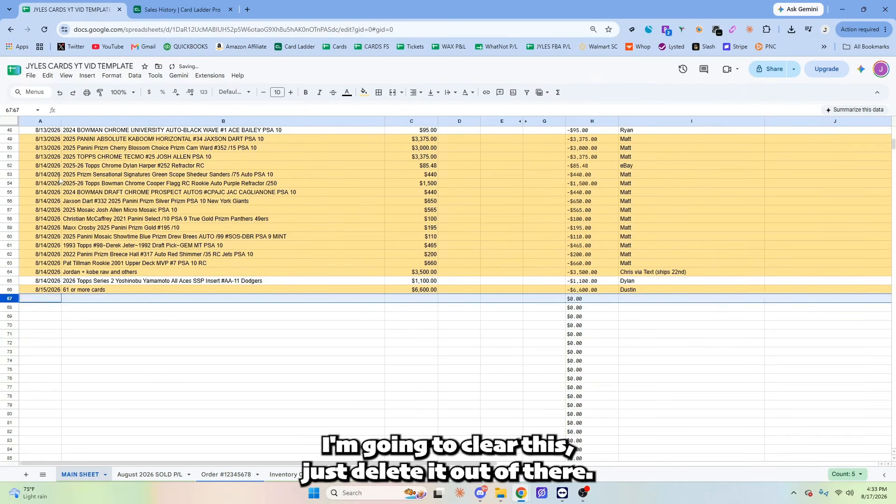
{"action": "left_click", "coordinate": [181, 334]}
Review the yellow incoming card rows on the main sheet, from row 22 downward.
{"action": "scroll", "coordinate": [232, 425], "scroll_direction": "up", "scroll_amount": 5}
{"action": "scroll", "coordinate": [233, 425], "scroll_direction": "up", "scroll_amount": 10}
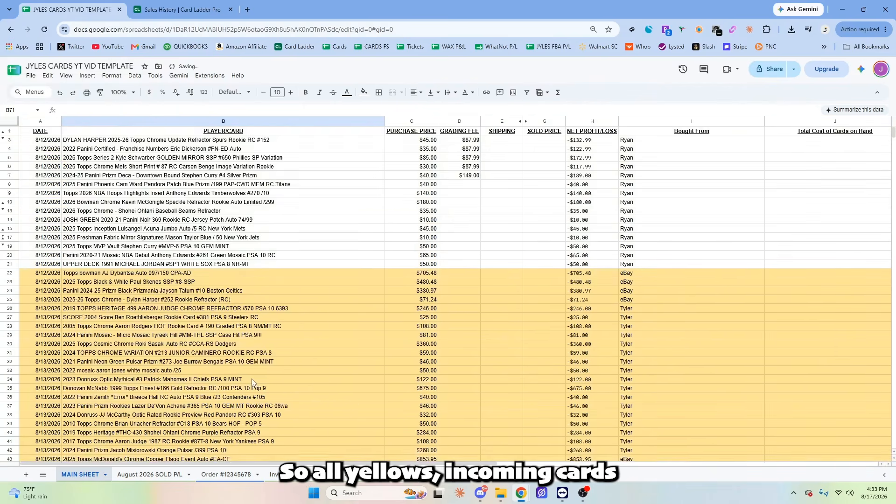
{"action": "scroll", "coordinate": [254, 377], "scroll_direction": "down", "scroll_amount": 2}
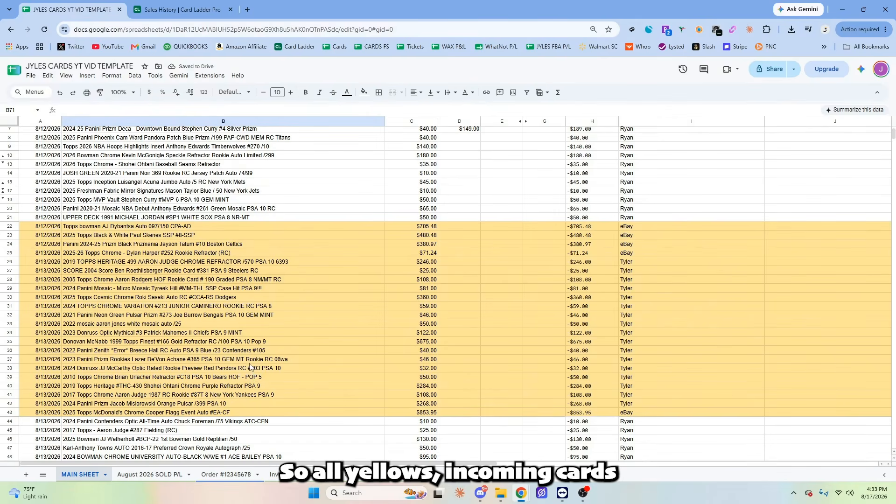
{"action": "scroll", "coordinate": [212, 394], "scroll_direction": "up", "scroll_amount": 2}
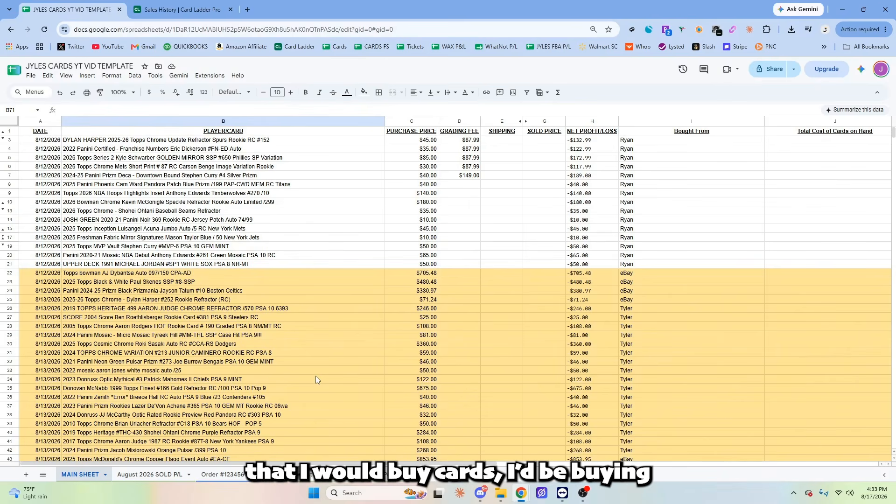
{"action": "scroll", "coordinate": [314, 374], "scroll_direction": "down", "scroll_amount": 6}
{"action": "scroll", "coordinate": [314, 374], "scroll_direction": "up", "scroll_amount": 6}
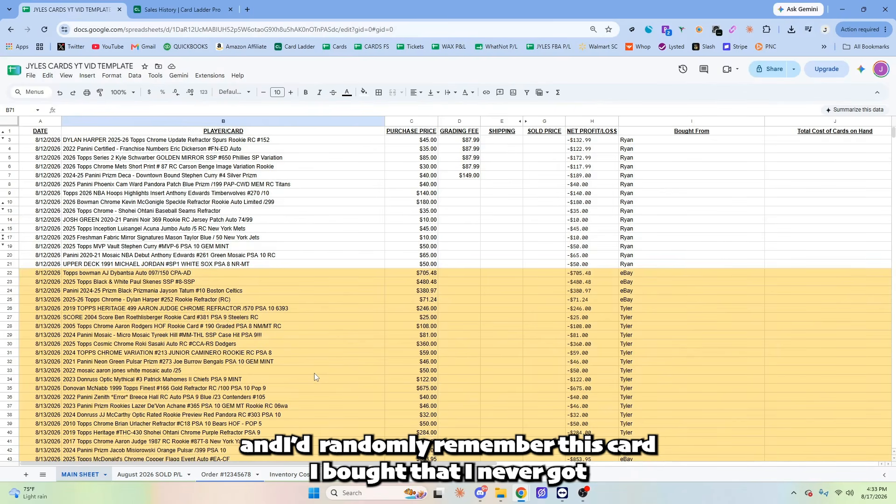
{"action": "scroll", "coordinate": [314, 374], "scroll_direction": "down", "scroll_amount": 6}
{"action": "scroll", "coordinate": [310, 252], "scroll_direction": "up", "scroll_amount": 6}
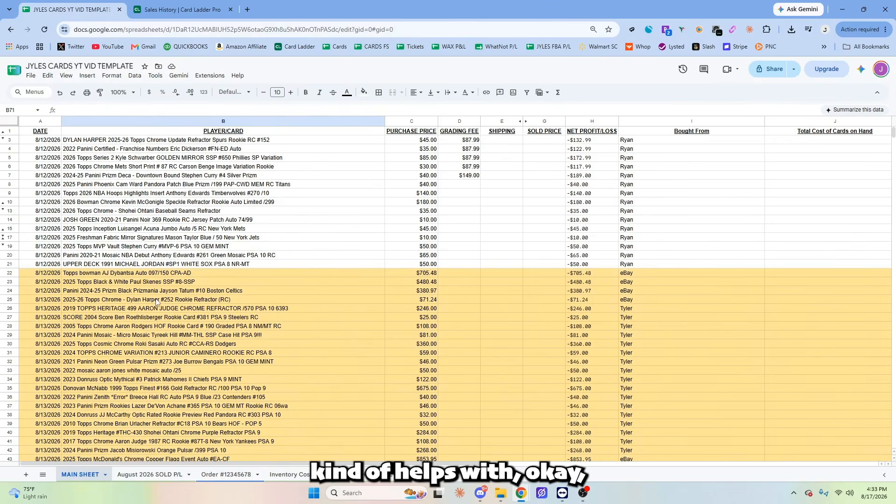
Examine the incoming eBay cards in rows 22 to 24 and the single-seller lot in rows 27 to 42.
{"action": "scroll", "coordinate": [156, 301], "scroll_direction": "down", "scroll_amount": 2}
{"action": "left_click", "coordinate": [160, 228]}
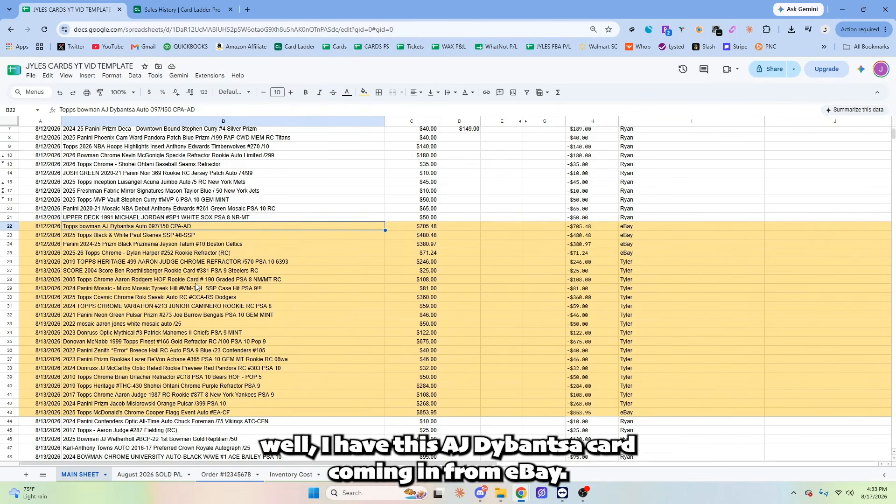
{"action": "left_click", "coordinate": [116, 236]}
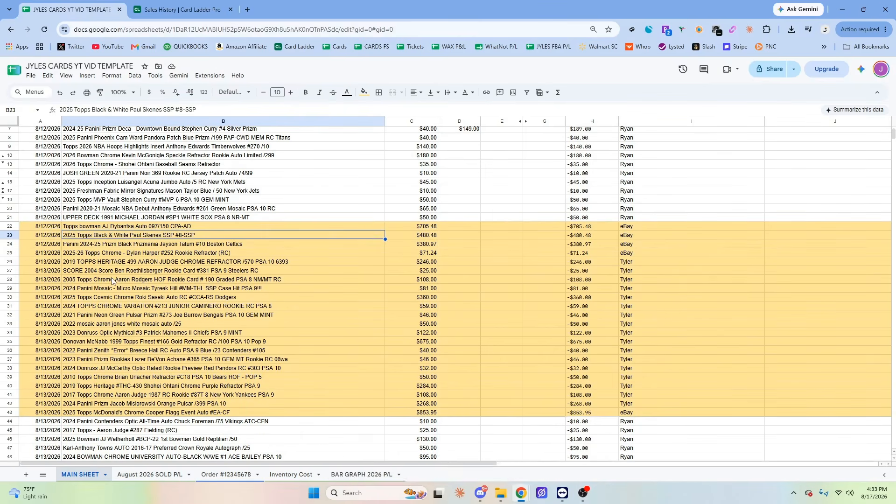
{"action": "left_click", "coordinate": [209, 245]}
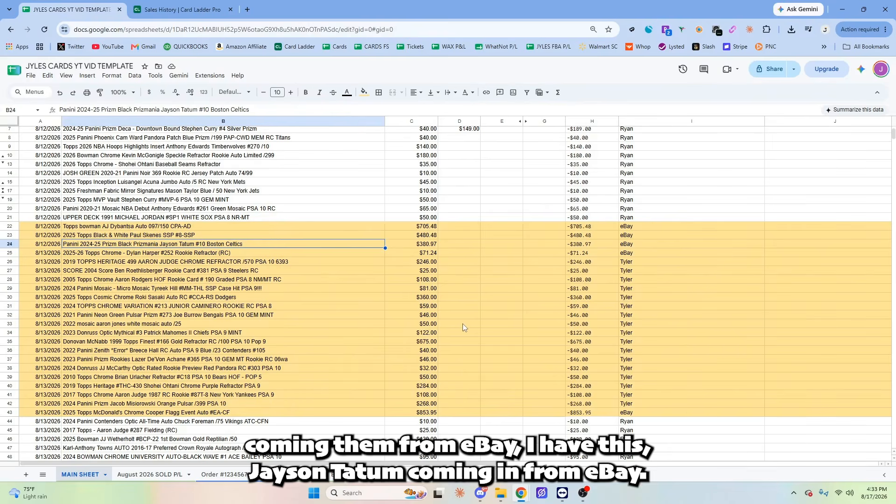
{"action": "scroll", "coordinate": [460, 323], "scroll_direction": "down", "scroll_amount": 2}
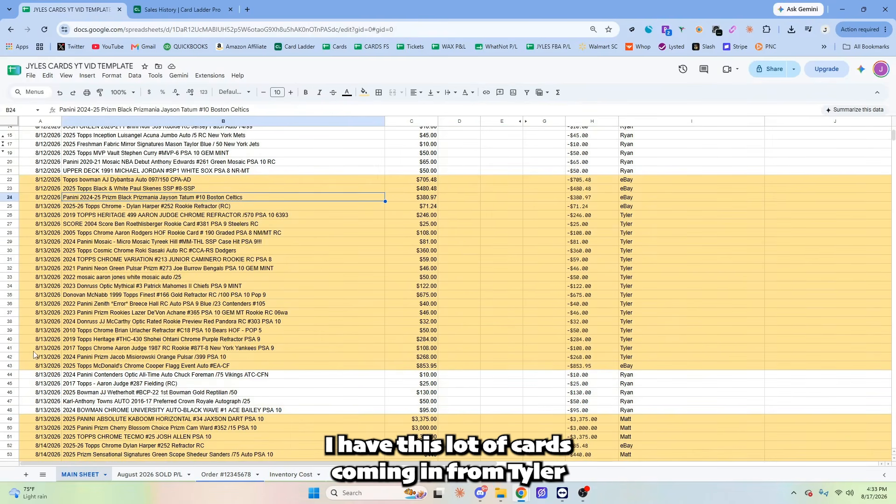
{"action": "left_click", "coordinate": [17, 357]}
{"action": "left_click", "coordinate": [14, 224], "text": "shift"}
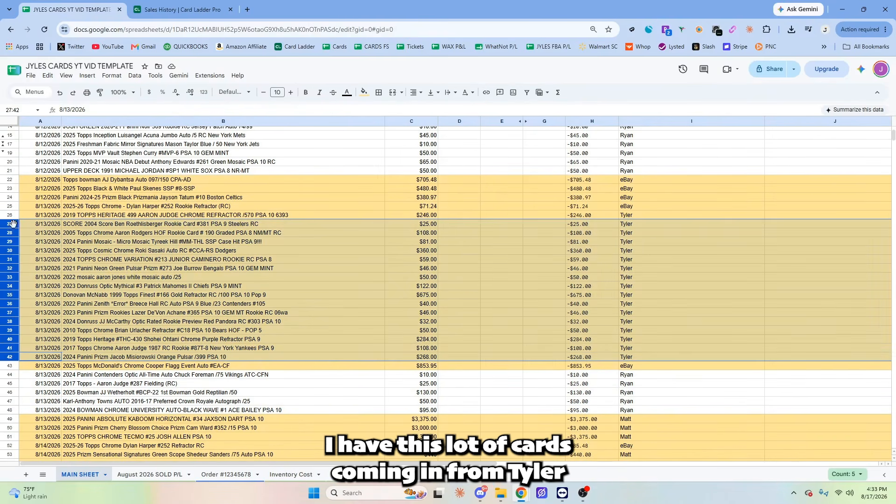
{"action": "left_click", "coordinate": [541, 251]}
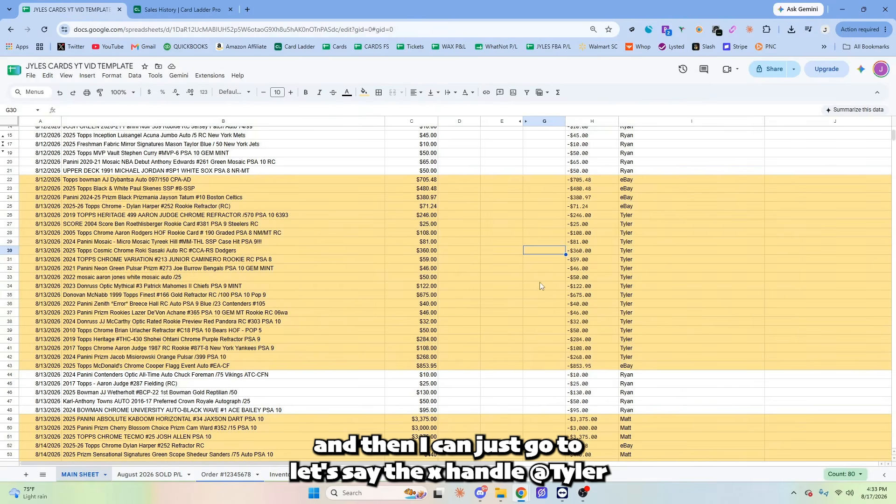
Add the arrival note (tues) after the seller's name in the Bought From cell of row 29.
{"action": "left_click", "coordinate": [665, 241]}
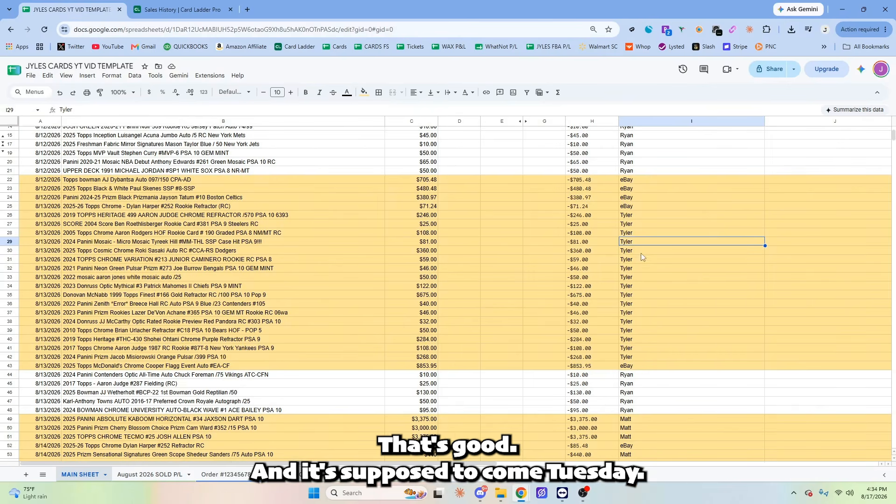
{"action": "double_click", "coordinate": [641, 241]}
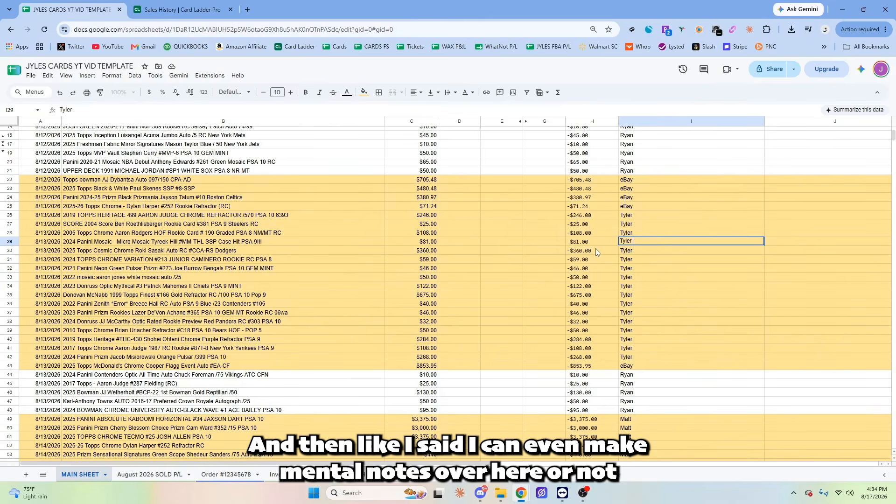
{"action": "type", "text": "(tues)"}
{"action": "key", "text": "Return"}
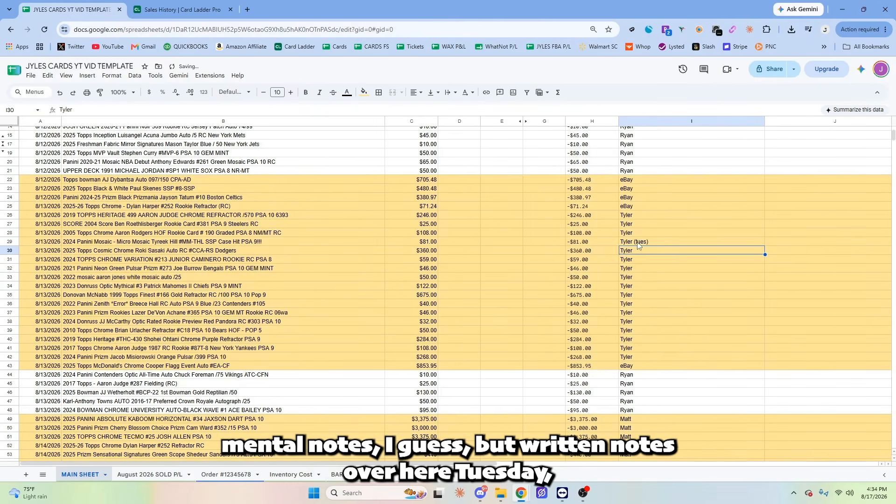
{"action": "double_click", "coordinate": [635, 241]}
{"action": "key", "text": "Return"}
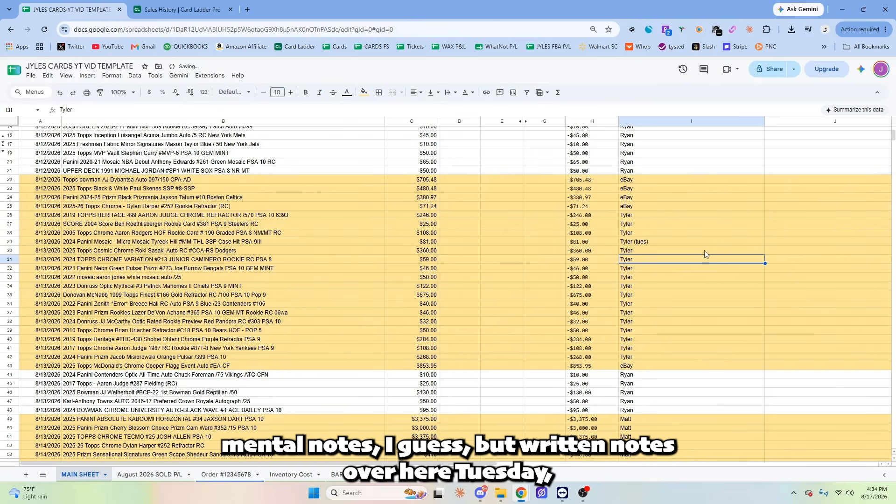
Remove the (tues) note from row 29, leaving only the seller's name in the Bought From cell.
{"action": "left_click", "coordinate": [650, 242]}
{"action": "type", "text": "Tyler"}
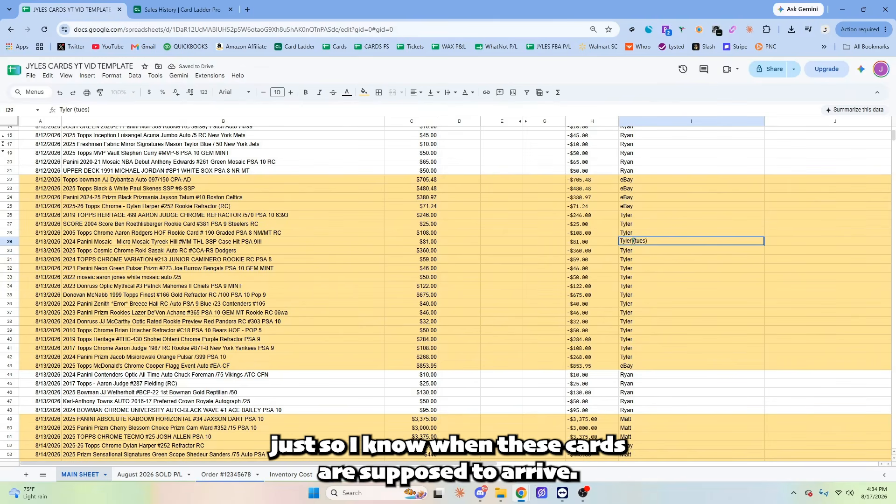
{"action": "left_click", "coordinate": [687, 259]}
Review the yellow incoming rows and open the Bought From cell of the AJ Dybantsa card in row 22 for editing.
{"action": "scroll", "coordinate": [507, 327], "scroll_direction": "down", "scroll_amount": 3}
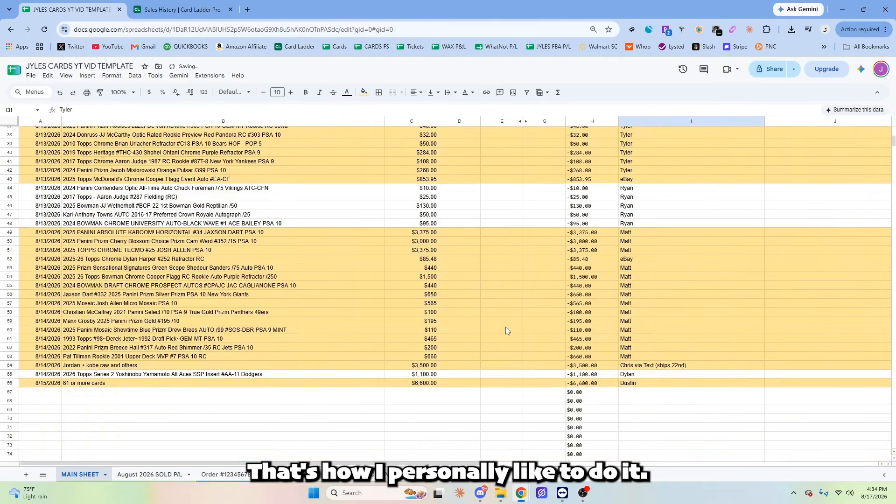
{"action": "scroll", "coordinate": [506, 327], "scroll_direction": "up", "scroll_amount": 4}
{"action": "scroll", "coordinate": [518, 324], "scroll_direction": "up", "scroll_amount": 2}
{"action": "scroll", "coordinate": [518, 320], "scroll_direction": "down", "scroll_amount": 2}
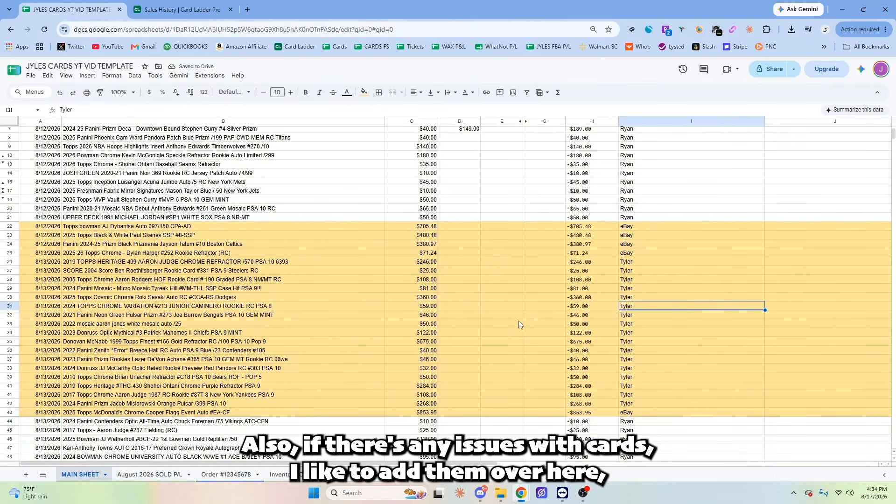
{"action": "scroll", "coordinate": [569, 256], "scroll_direction": "down", "scroll_amount": 5}
{"action": "scroll", "coordinate": [569, 257], "scroll_direction": "up", "scroll_amount": 5}
{"action": "double_click", "coordinate": [654, 225]}
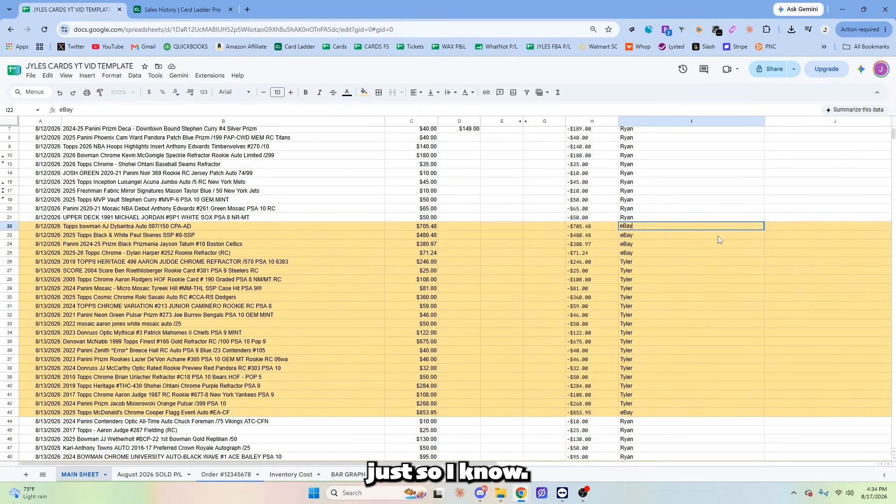
{"action": "scroll", "coordinate": [718, 236], "scroll_direction": "up", "scroll_amount": 2}
{"action": "left_click", "coordinate": [706, 309]}
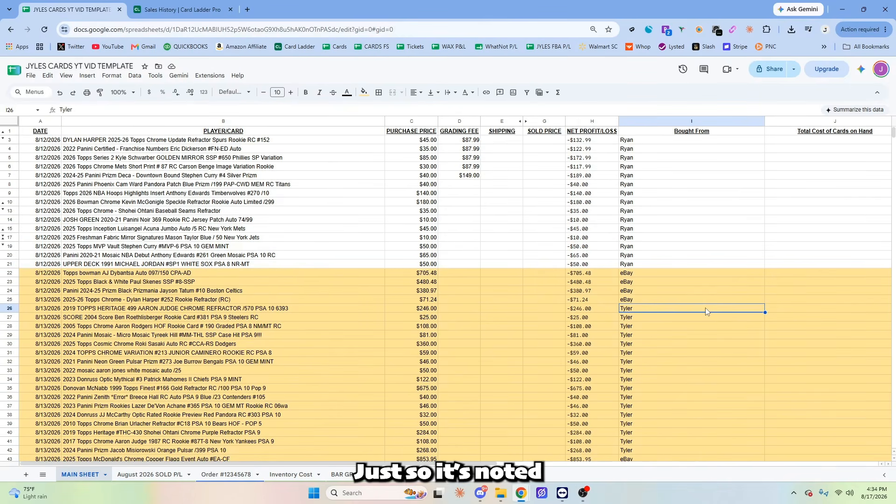
Look over the full card list on the main sheet, down to its last entry in row 66.
{"action": "scroll", "coordinate": [275, 282], "scroll_direction": "down", "scroll_amount": 5}
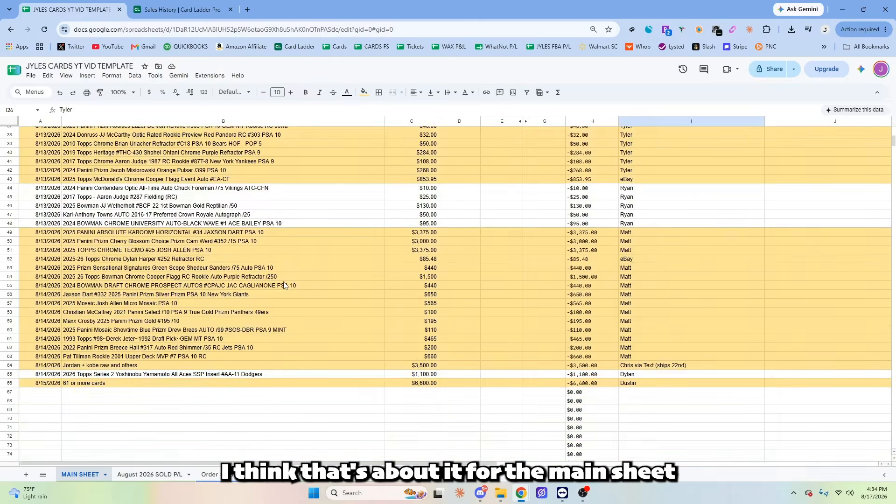
{"action": "scroll", "coordinate": [286, 282], "scroll_direction": "up", "scroll_amount": 5}
{"action": "scroll", "coordinate": [285, 278], "scroll_direction": "down", "scroll_amount": 6}
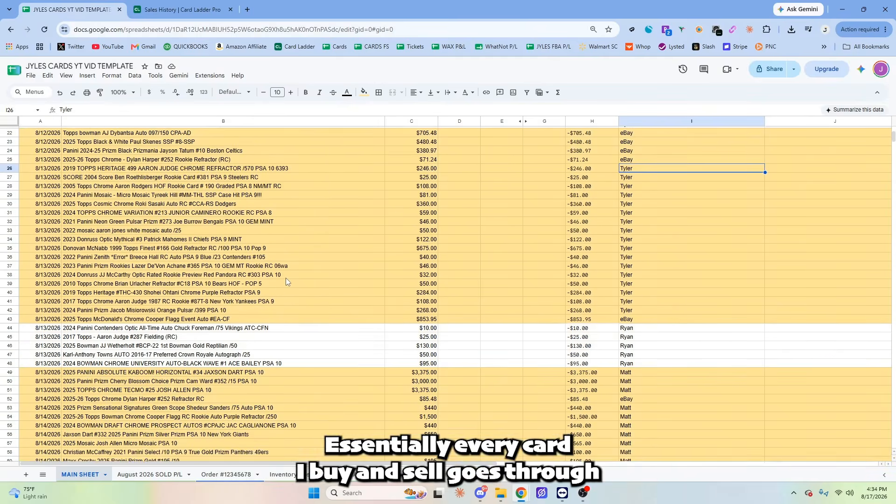
{"action": "scroll", "coordinate": [286, 278], "scroll_direction": "up", "scroll_amount": 1}
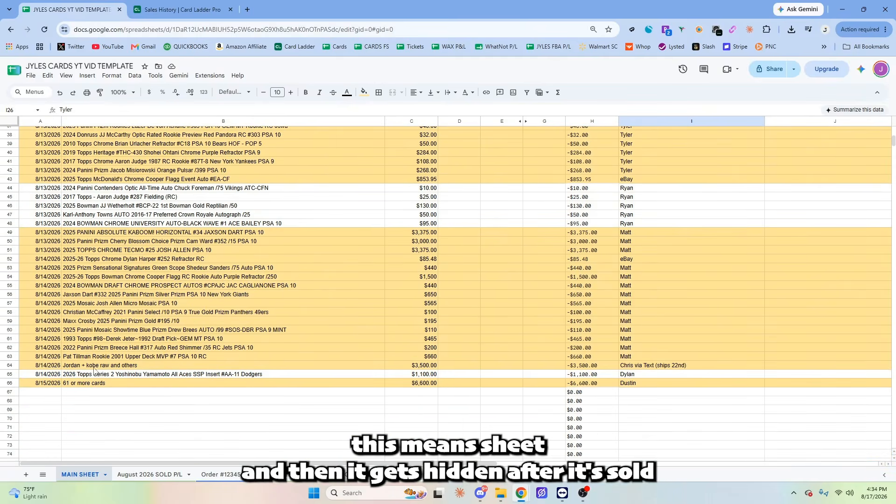
{"action": "scroll", "coordinate": [123, 365], "scroll_direction": "up", "scroll_amount": 5}
{"action": "scroll", "coordinate": [82, 267], "scroll_direction": "down", "scroll_amount": 5}
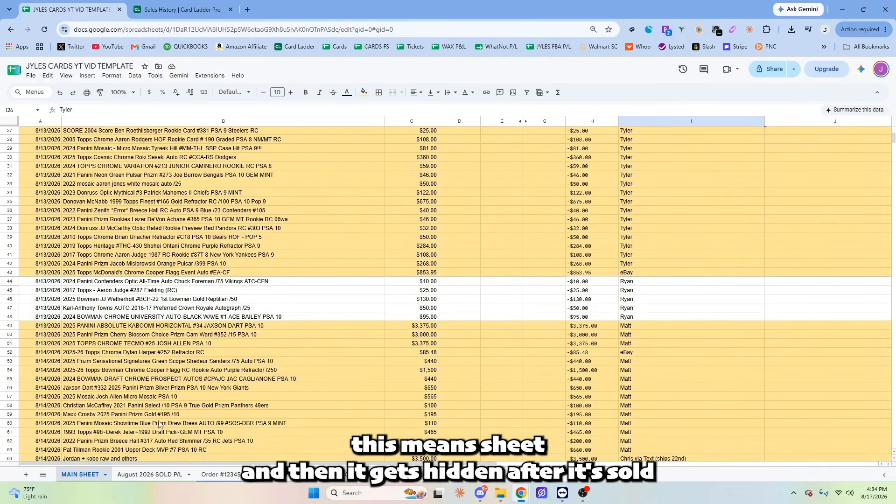
View the August 2026 SOLD P/L sheet and the monthly profit table on the bar graph sheet.
{"action": "left_click", "coordinate": [149, 474]}
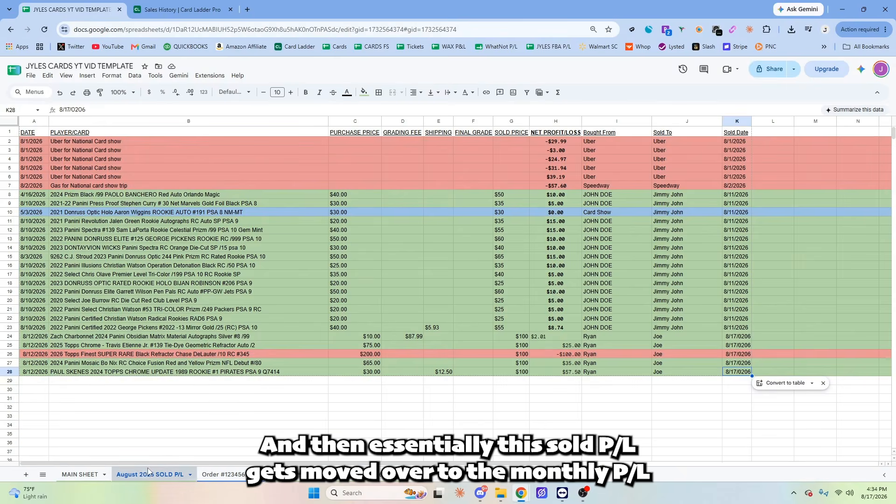
{"action": "left_click", "coordinate": [376, 477]}
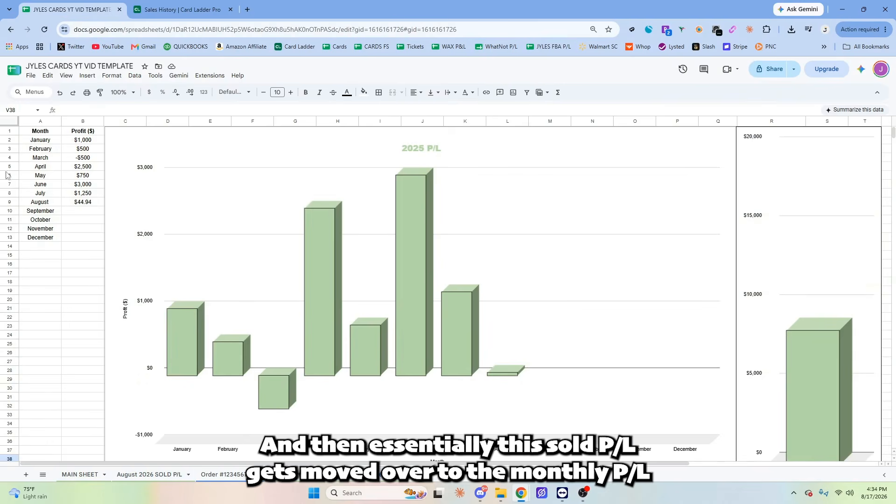
{"action": "left_click", "coordinate": [74, 210]}
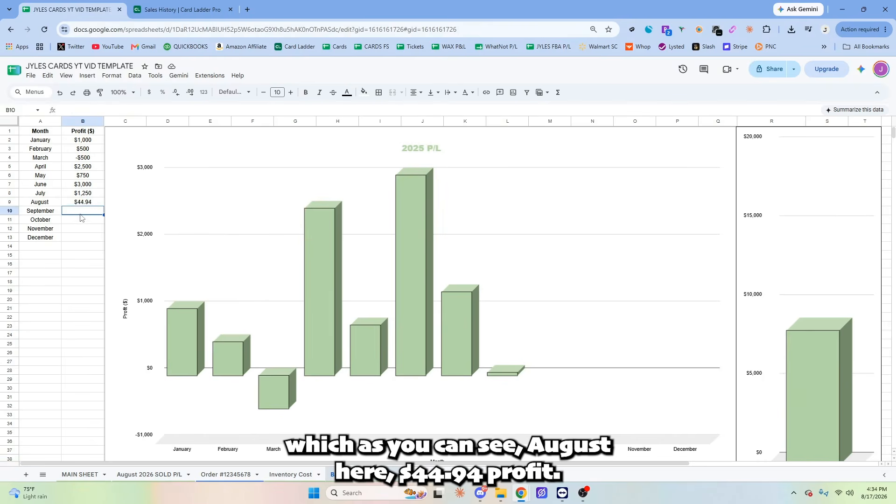
Duplicate the August 2026 SOLD P/L sheet and rename the copy Sept 2026 SOLD P/L.
{"action": "left_click", "coordinate": [161, 474]}
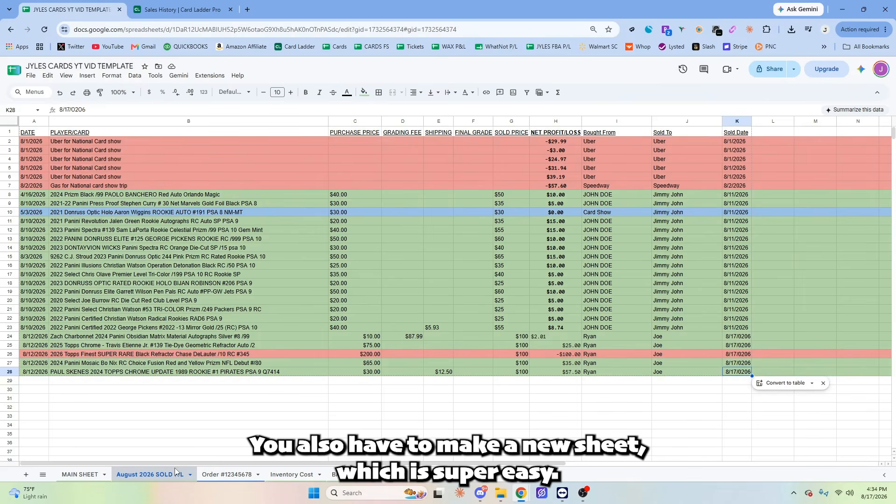
{"action": "right_click", "coordinate": [157, 476]}
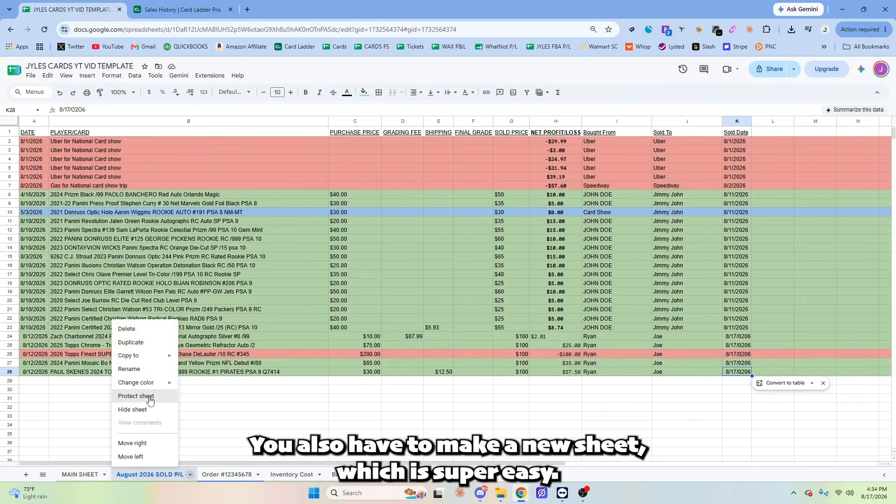
{"action": "left_click", "coordinate": [140, 351]}
{"action": "right_click", "coordinate": [239, 475]}
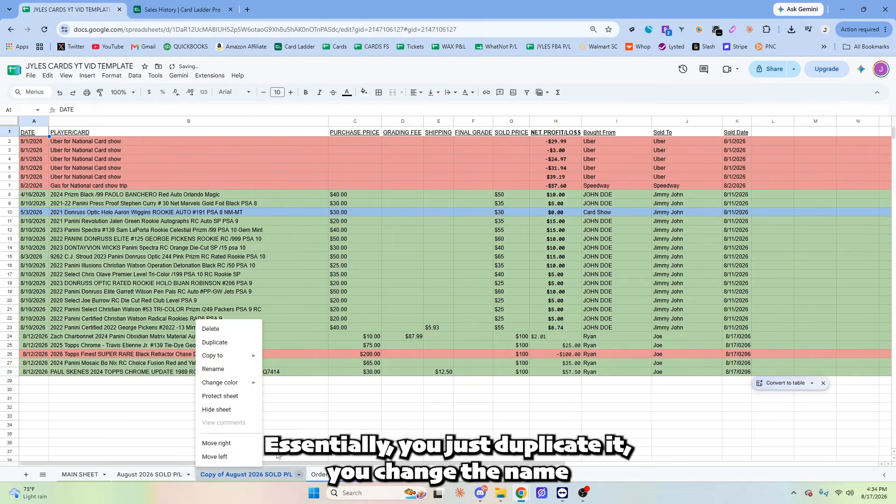
{"action": "left_click", "coordinate": [219, 368]}
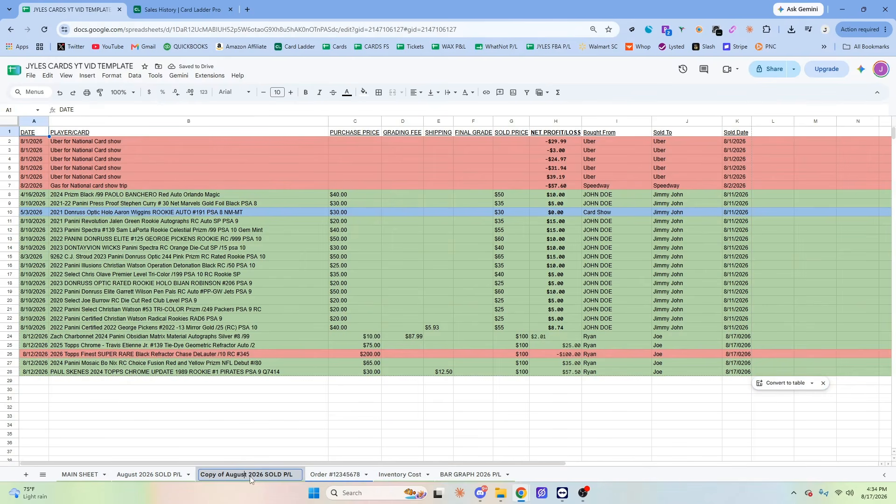
{"action": "left_click_drag", "start_coordinate": [247, 476], "coordinate": [200, 476]}
{"action": "type", "text": "Sept"}
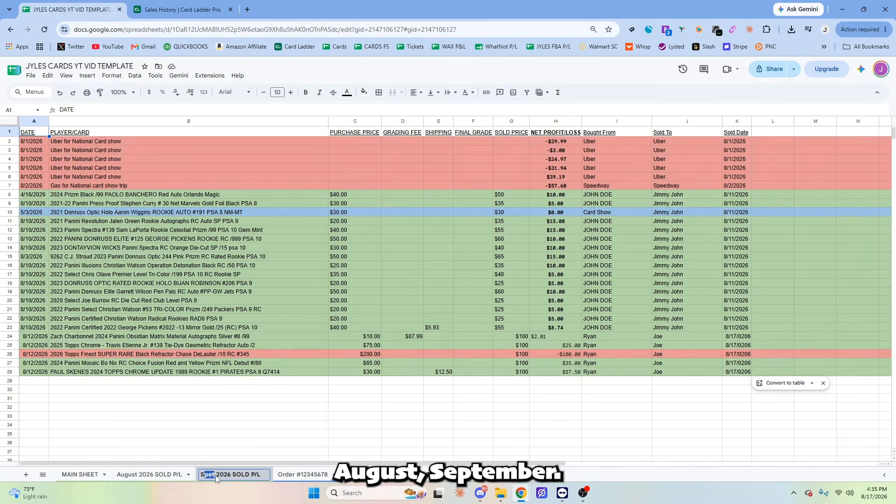
{"action": "type", "text": "Sept"}
Change the color of the August 2026 SOLD P/L sheet tab to red.
{"action": "left_click", "coordinate": [148, 475]}
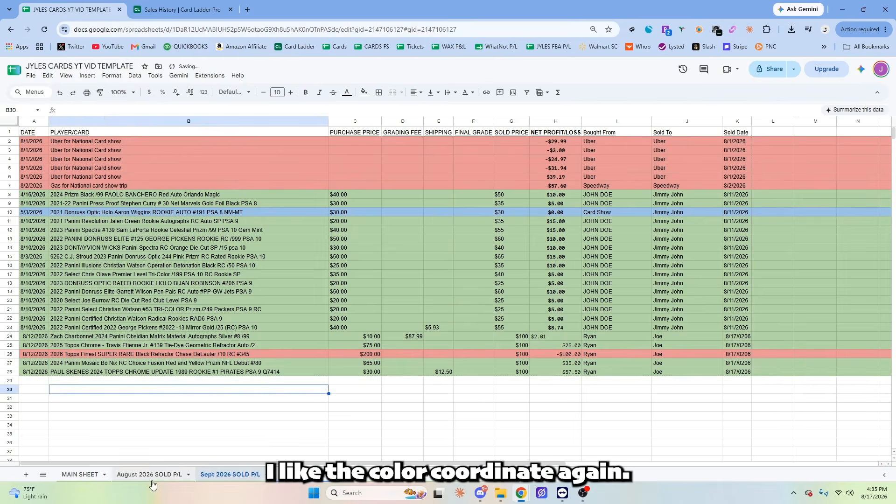
{"action": "right_click", "coordinate": [146, 478]}
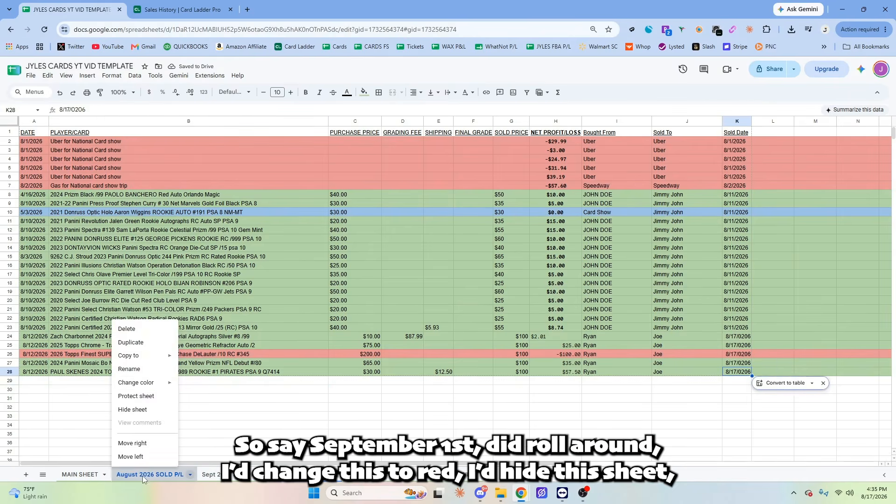
{"action": "mouse_move", "coordinate": [140, 382]}
{"action": "left_click", "coordinate": [195, 329]}
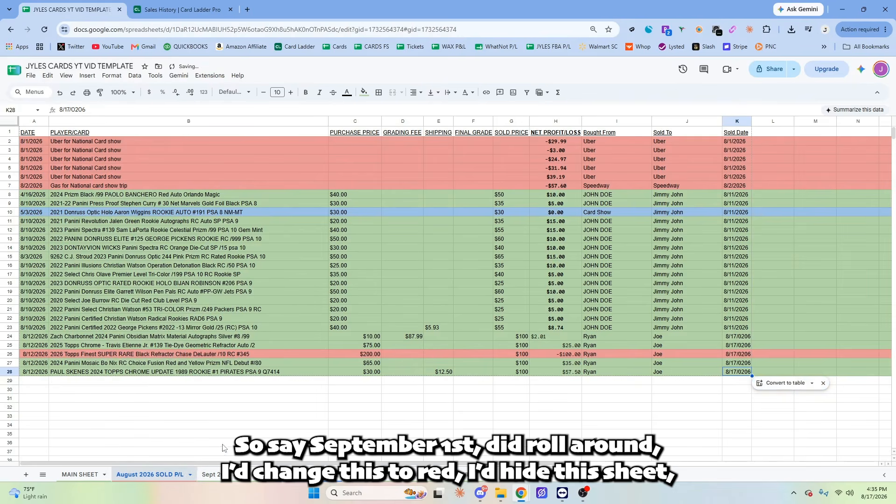
{"action": "right_click", "coordinate": [152, 477]}
Clear the August entries from rows 2 to 28 of the Sept 2026 SOLD P/L sheet and reset their fill color.
{"action": "left_click", "coordinate": [221, 475]}
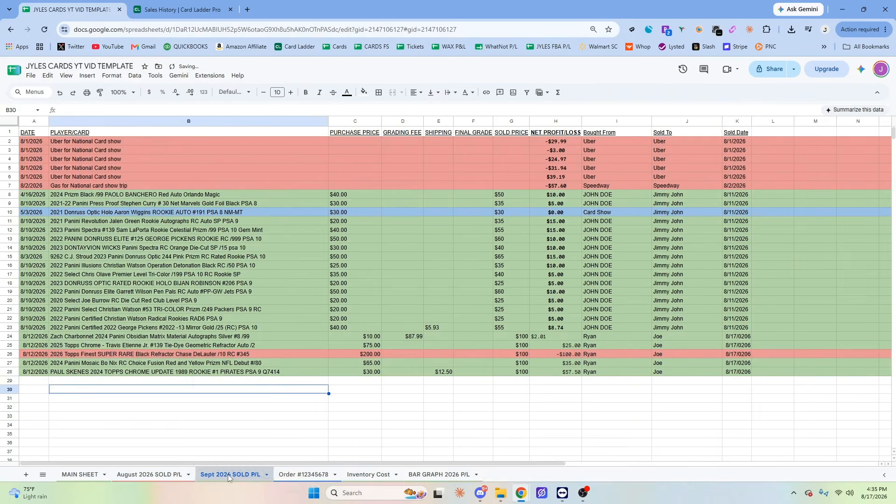
{"action": "right_click", "coordinate": [222, 476]}
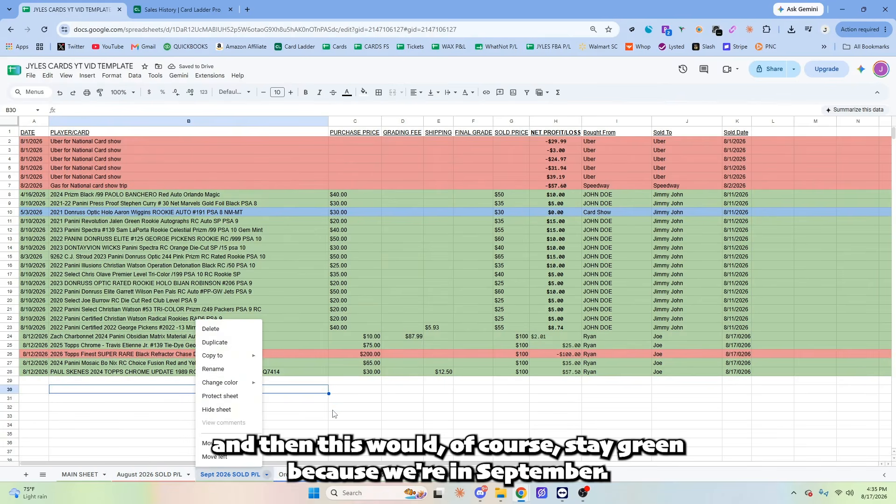
{"action": "left_click", "coordinate": [332, 409]}
{"action": "left_click", "coordinate": [9, 372]}
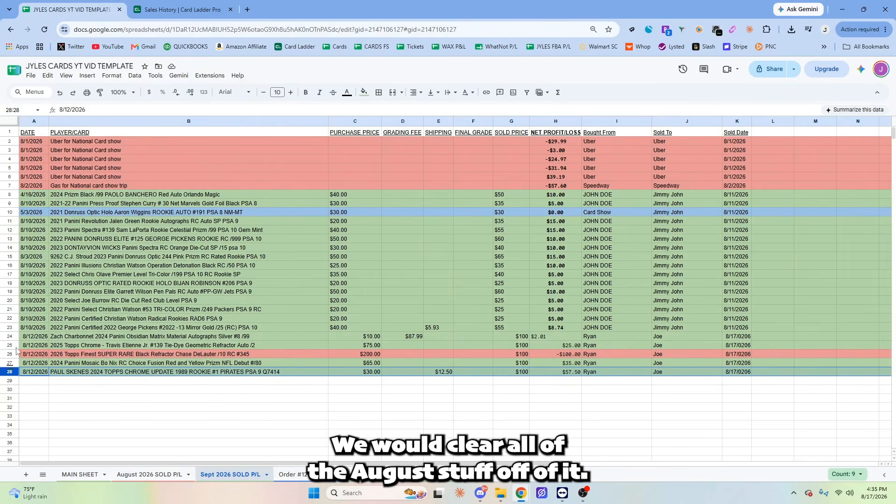
{"action": "left_click", "coordinate": [12, 141], "text": "shift"}
{"action": "key", "text": "Delete"}
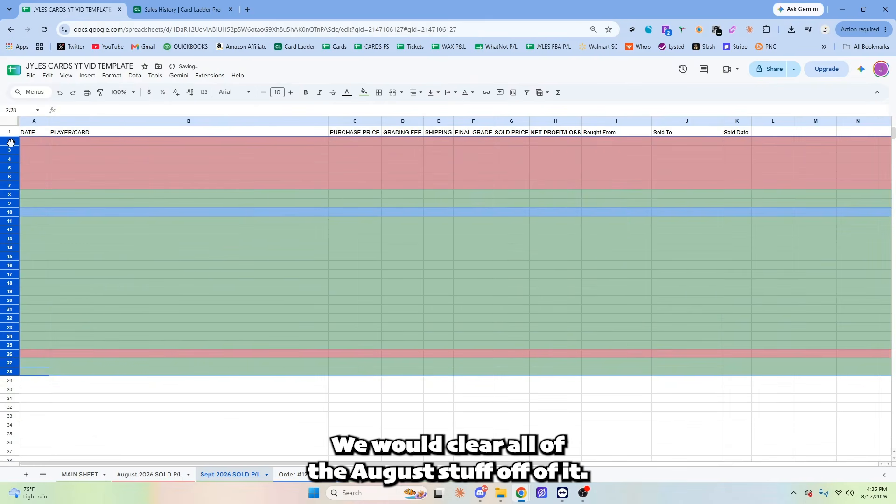
{"action": "left_click", "coordinate": [364, 92]}
{"action": "left_click", "coordinate": [376, 108]}
{"action": "left_click", "coordinate": [473, 291]}
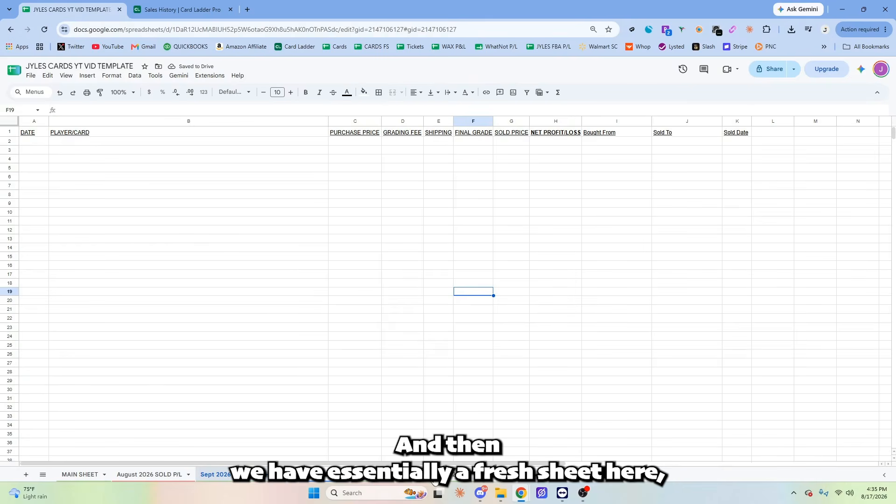
Inspect the formula behind August's profit on the BAR GRAPH 2026 P/L sheet.
{"action": "left_click", "coordinate": [434, 474]}
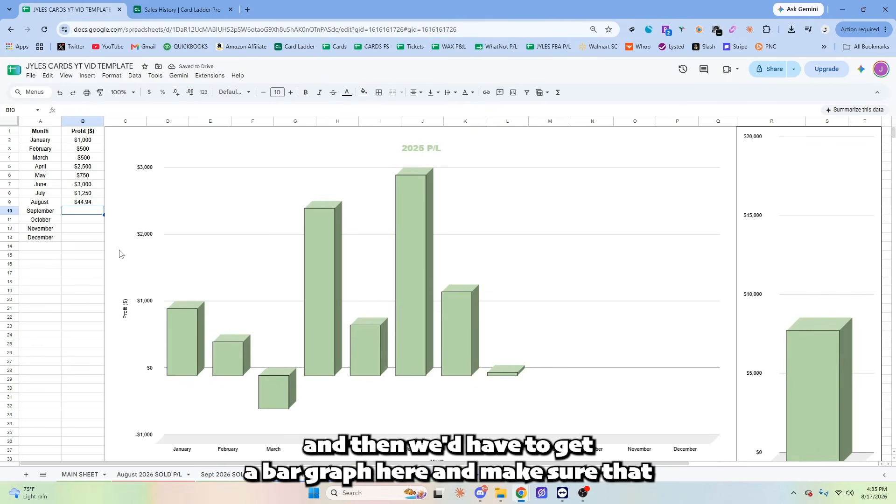
{"action": "double_click", "coordinate": [82, 202]}
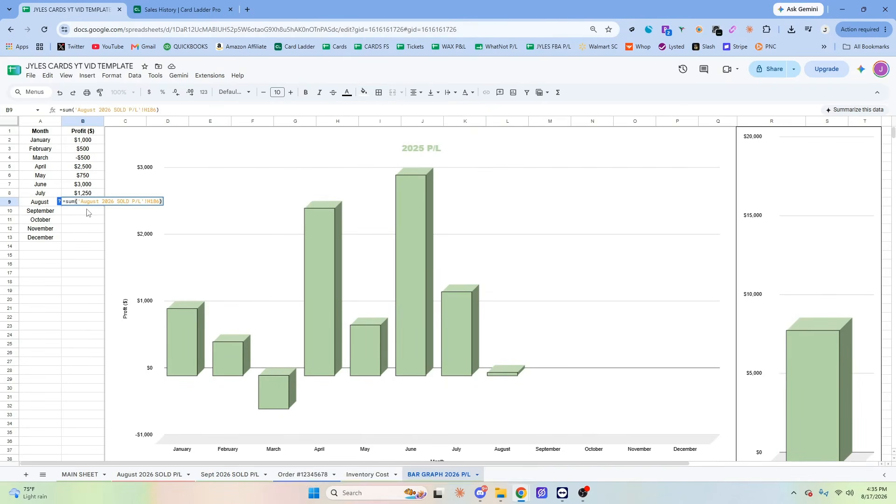
{"action": "key", "text": "Return"}
{"action": "type", "text": "=sum("}
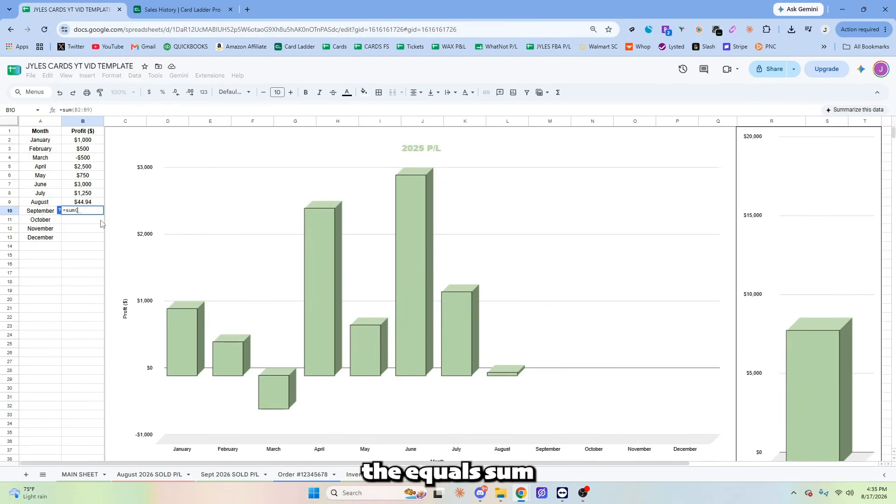
{"action": "left_click", "coordinate": [234, 474]}
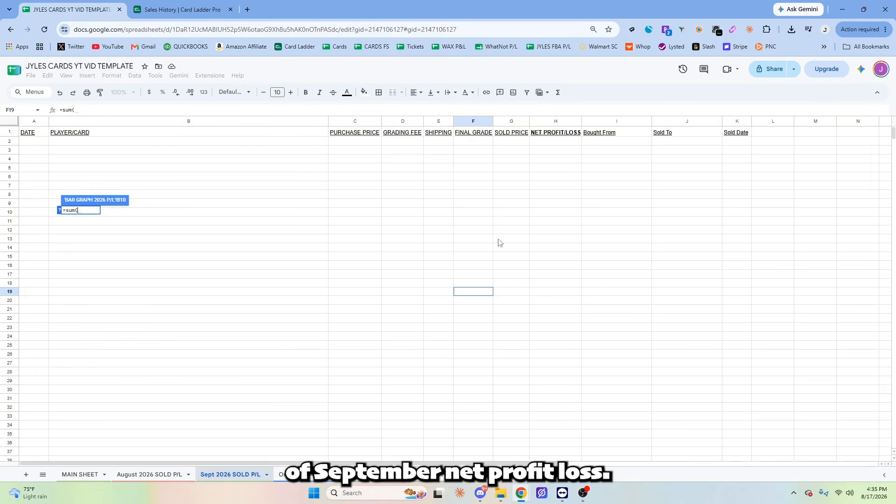
{"action": "left_click", "coordinate": [573, 143]}
{"action": "scroll", "coordinate": [544, 364], "scroll_direction": "down", "scroll_amount": 20}
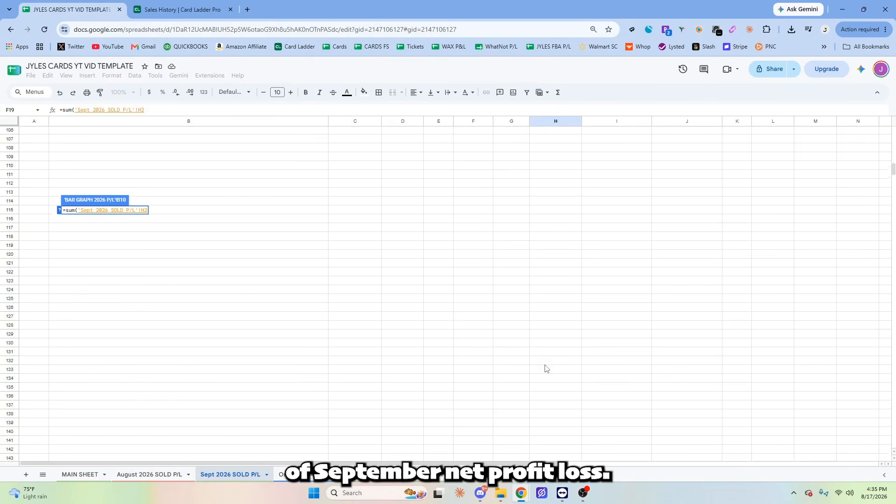
{"action": "scroll", "coordinate": [558, 344], "scroll_direction": "up", "scroll_amount": 20}
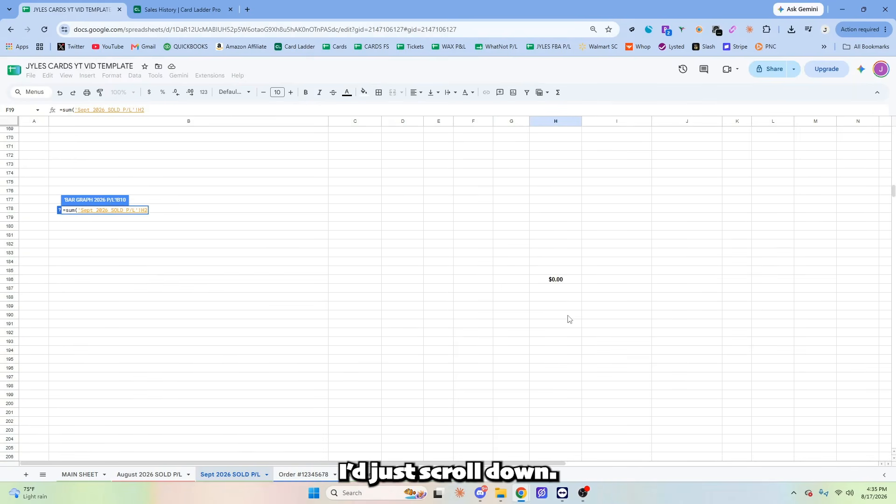
{"action": "scroll", "coordinate": [574, 338], "scroll_direction": "up", "scroll_amount": 12}
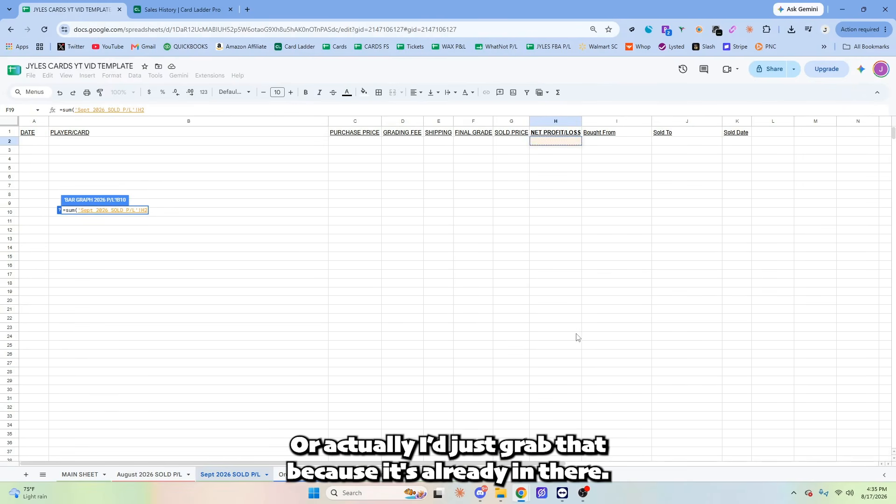
{"action": "key", "text": "ctrl+a"}
{"action": "key", "text": "BackSpace"}
{"action": "scroll", "coordinate": [530, 396], "scroll_direction": "down", "scroll_amount": 20}
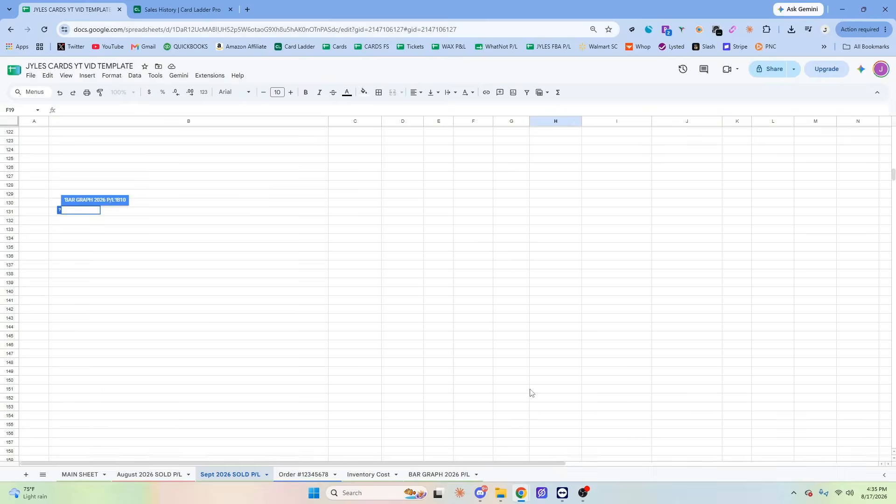
{"action": "key", "text": "Escape"}
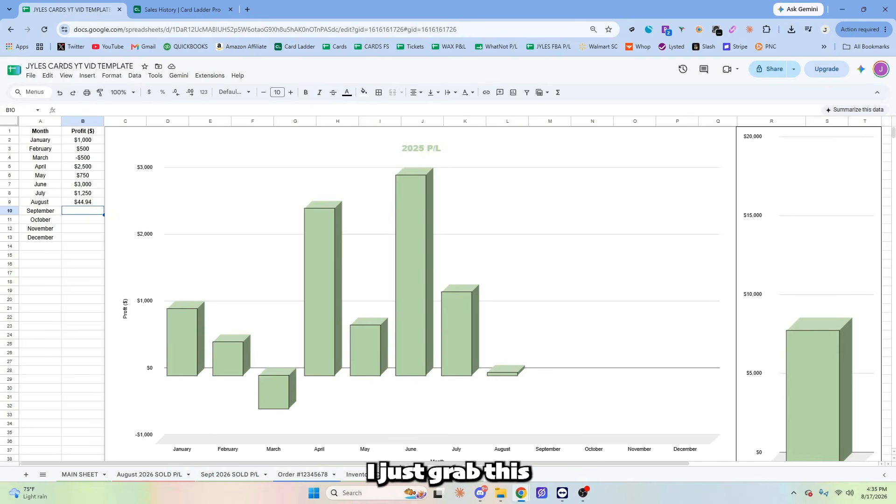
Enter a sum formula for September's profit on the BAR GRAPH 2026 P/L sheet that references cell H186 of the Sept 2026 SOLD P/L sheet.
{"action": "type", "text": "="}
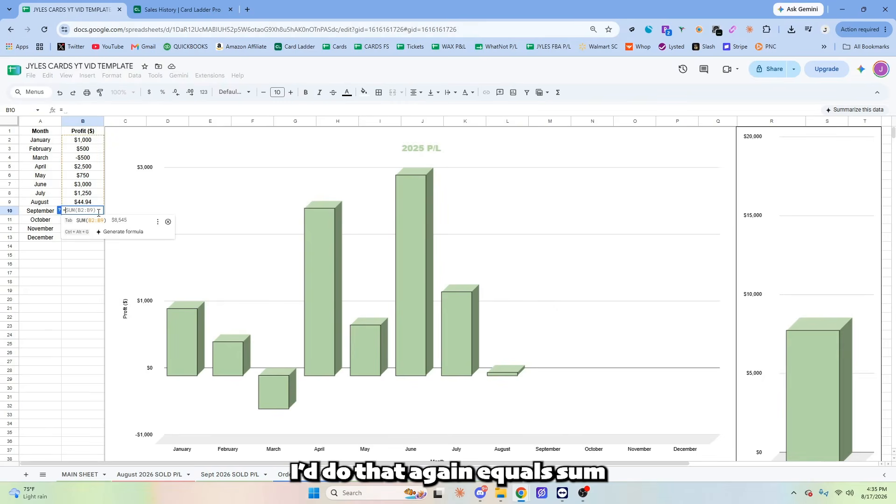
{"action": "type", "text": "sum("}
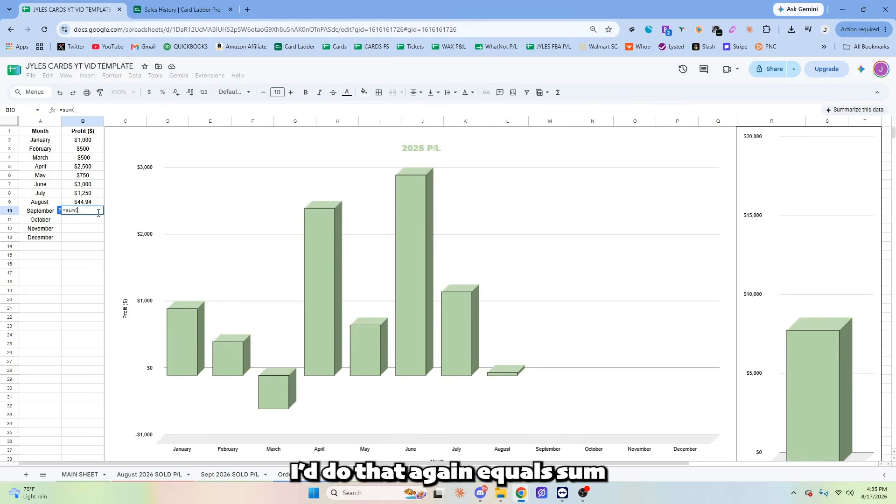
{"action": "left_click", "coordinate": [249, 476]}
{"action": "left_click", "coordinate": [550, 419]}
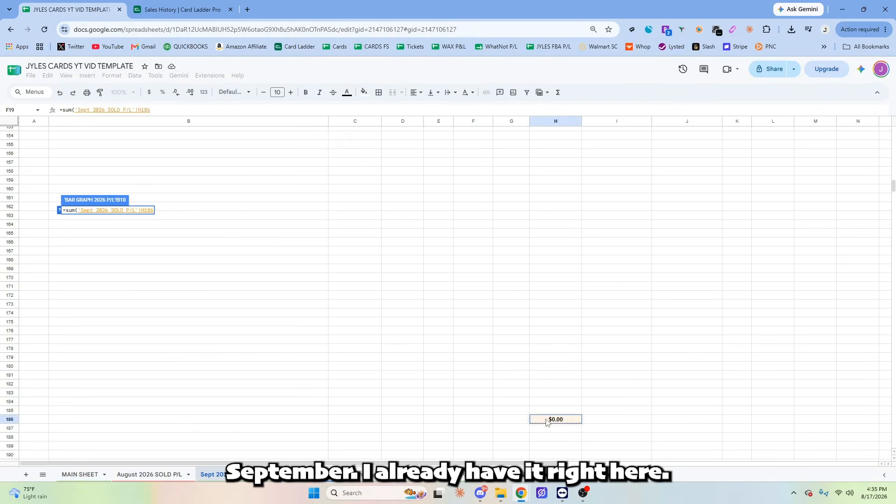
{"action": "scroll", "coordinate": [558, 350], "scroll_direction": "up", "scroll_amount": 20}
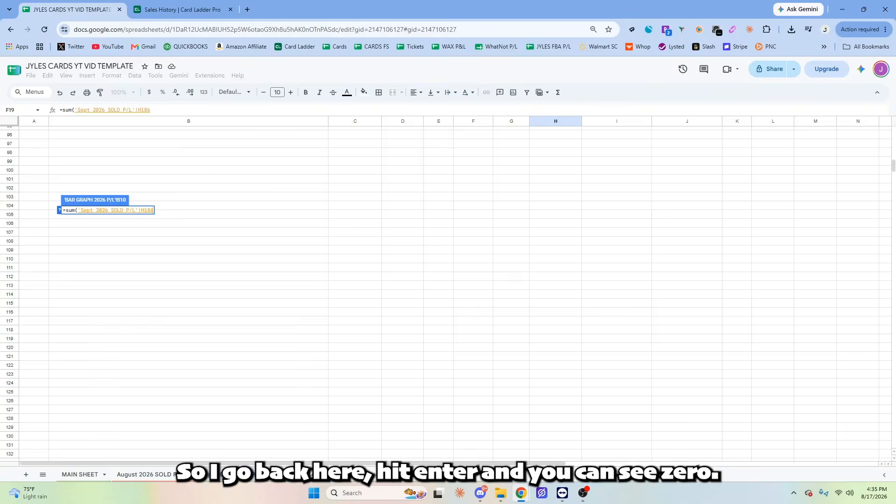
{"action": "key", "text": "Return"}
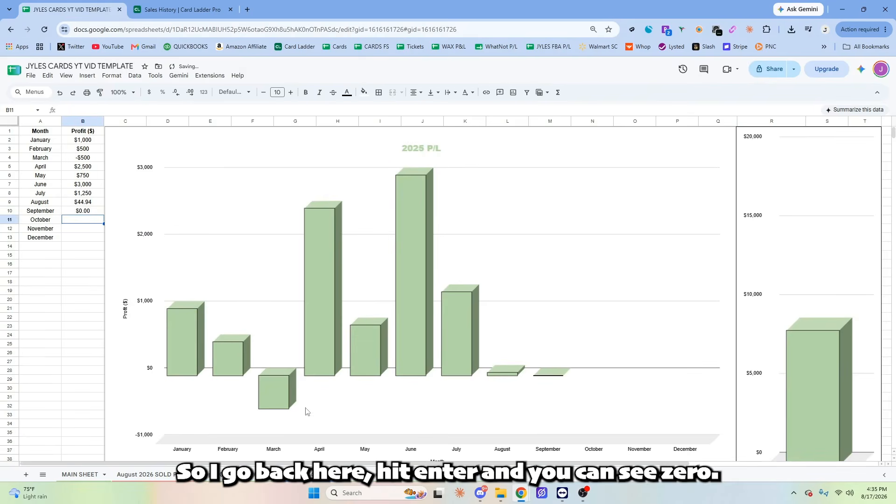
Enter test net profit/loss values of $1000 and -$450 in rows 2 and 3 of the Sept 2026 SOLD P/L sheet and check the bar graph sheet.
{"action": "left_click", "coordinate": [144, 474]}
{"action": "left_click", "coordinate": [230, 474]}
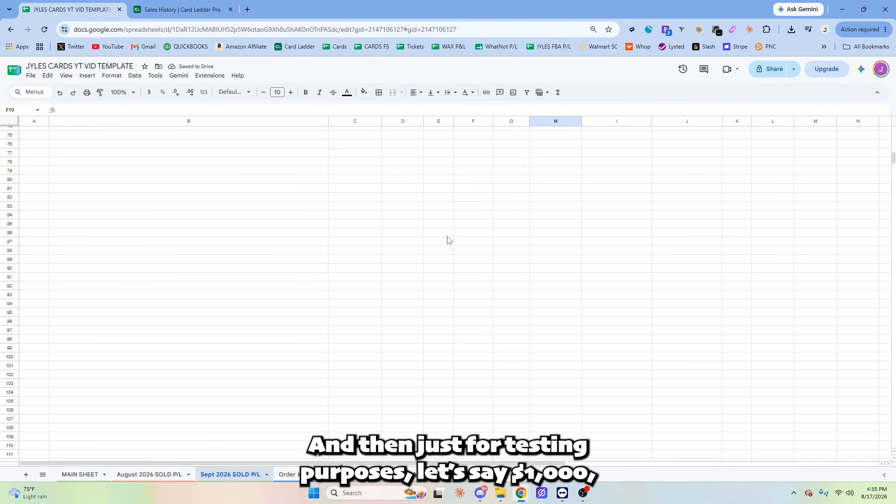
{"action": "left_click", "coordinate": [562, 142]}
{"action": "type", "text": "$1000"}
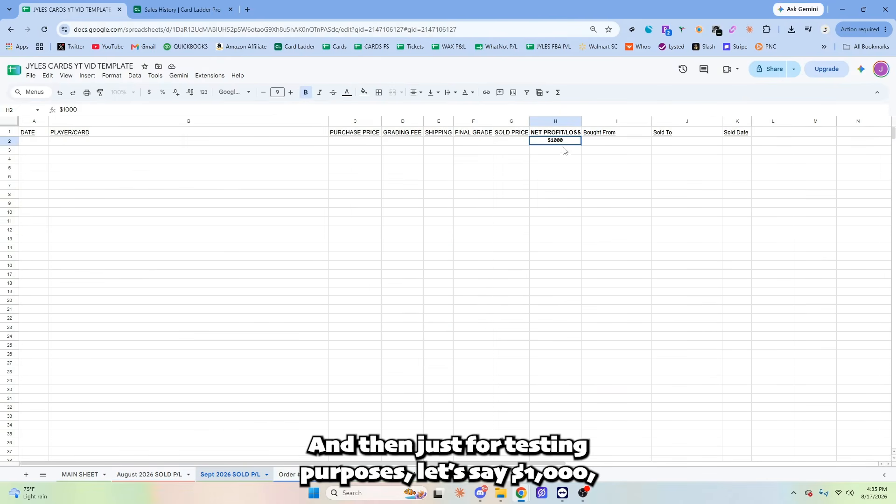
{"action": "key", "text": "Return"}
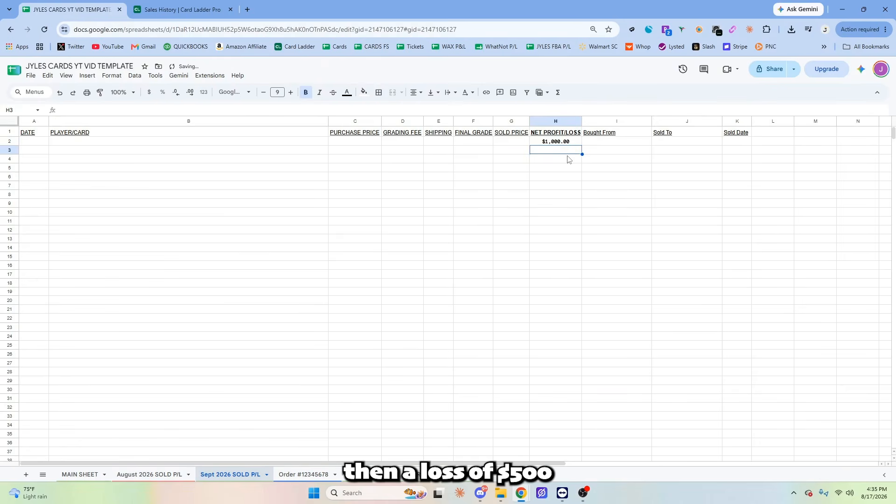
{"action": "type", "text": "_$500"}
{"action": "key", "text": "BackSpace"}
{"action": "key", "text": "BackSpace"}
{"action": "key", "text": "BackSpace"}
{"action": "key", "text": "BackSpace"}
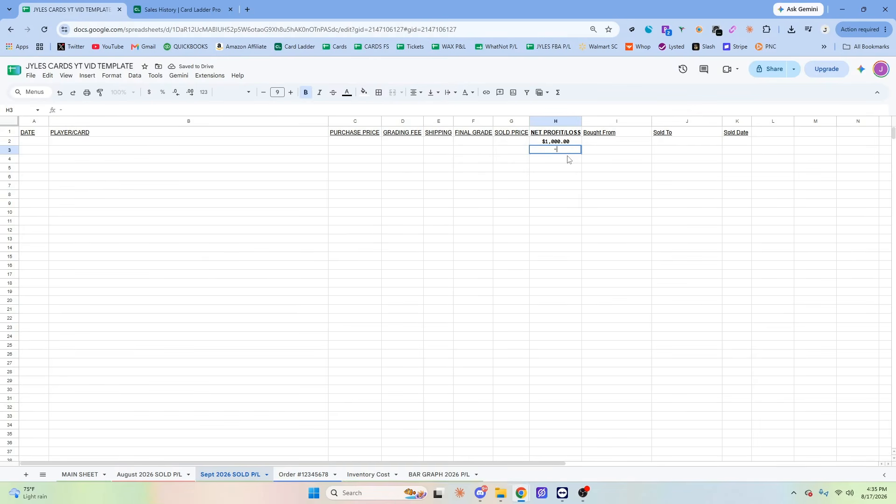
{"action": "type", "text": "$450"}
{"action": "left_click", "coordinate": [608, 188]}
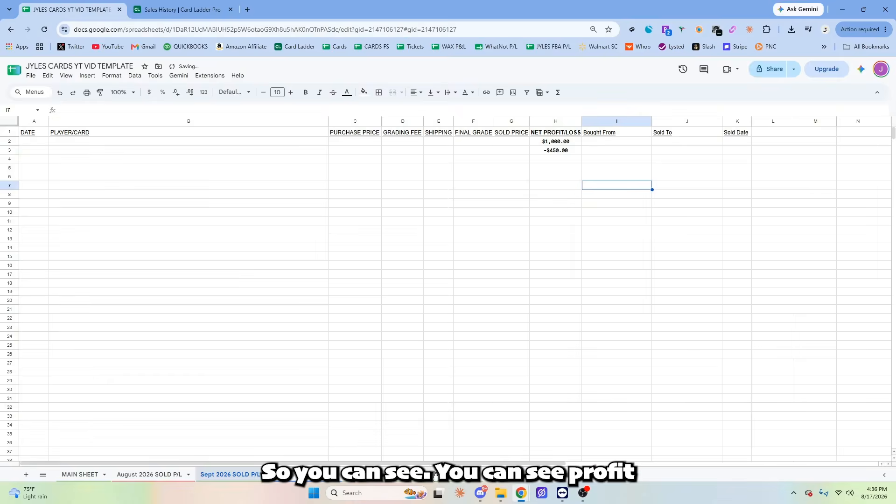
{"action": "key", "text": "ctrl+shift+Page_Down"}
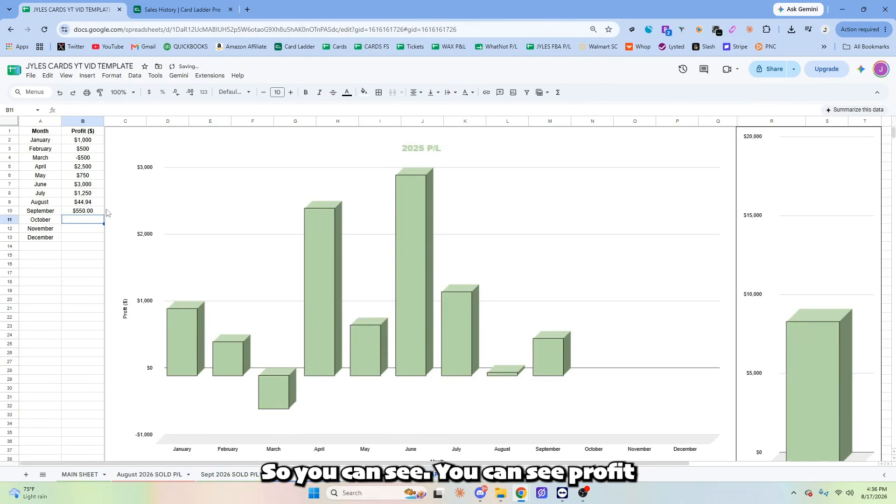
Clear the two test net profit/loss values from the Sept 2026 SOLD P/L sheet.
{"action": "left_click", "coordinate": [150, 475]}
{"action": "left_click", "coordinate": [230, 474]}
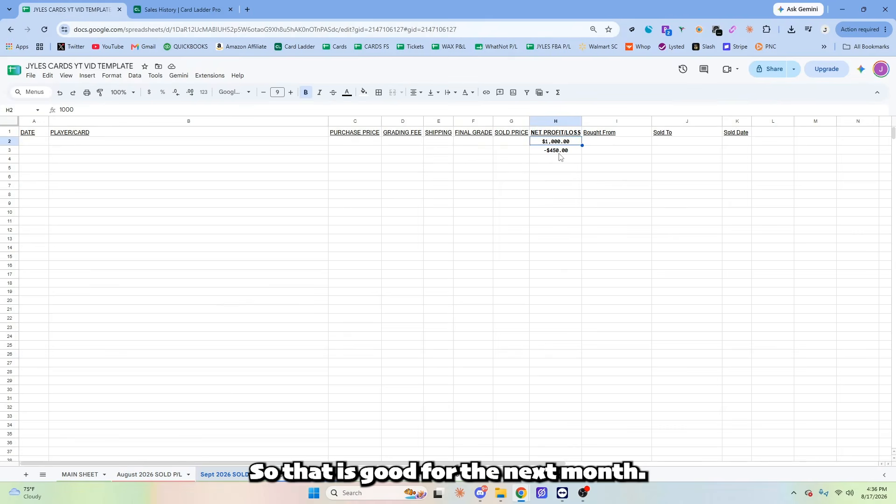
{"action": "left_click_drag", "start_coordinate": [567, 141], "coordinate": [567, 151]}
{"action": "key", "text": "Delete"}
{"action": "left_click", "coordinate": [570, 177]}
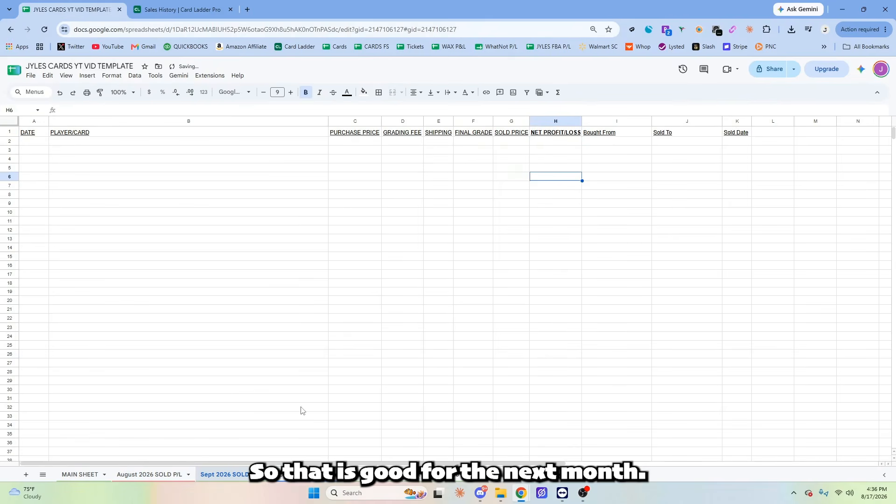
Reset the color of the August 2026 SOLD P/L sheet tab.
{"action": "left_click", "coordinate": [150, 475]}
{"action": "right_click", "coordinate": [151, 475]}
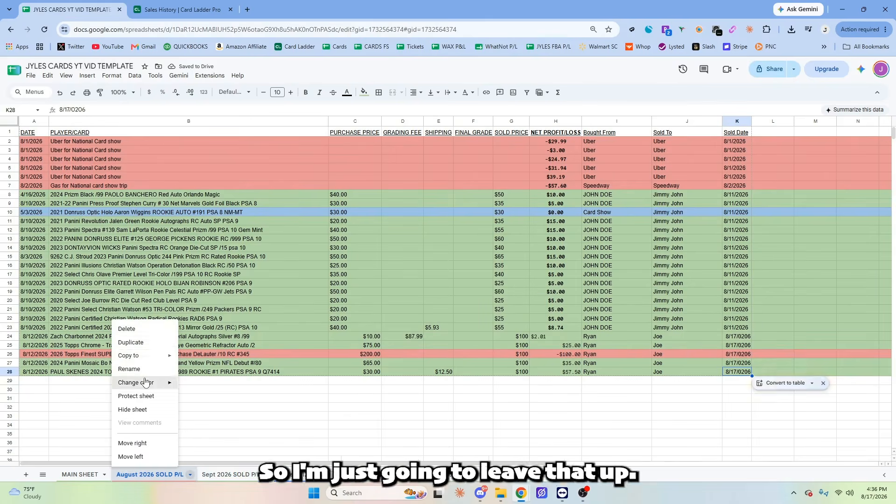
{"action": "mouse_move", "coordinate": [146, 383]}
{"action": "left_click", "coordinate": [222, 331]}
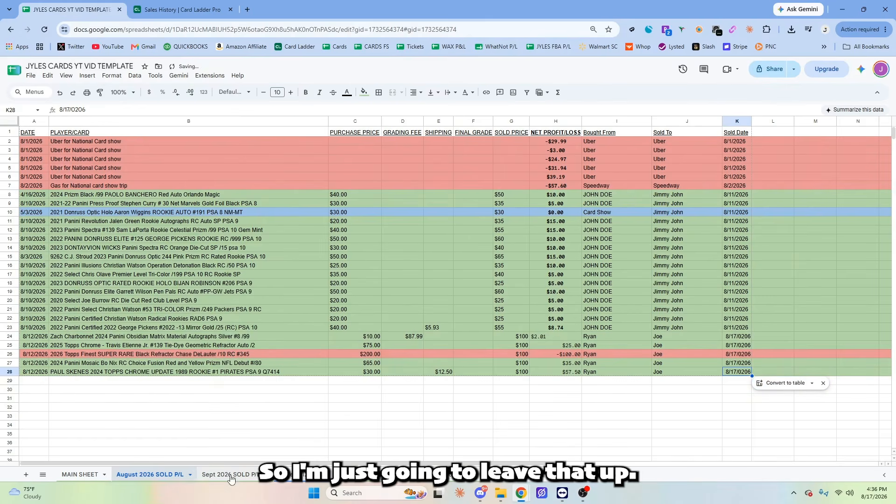
Hide the Sept 2026 SOLD P/L sheet.
{"action": "left_click", "coordinate": [231, 474]}
{"action": "right_click", "coordinate": [231, 474]}
{"action": "left_click", "coordinate": [229, 408]}
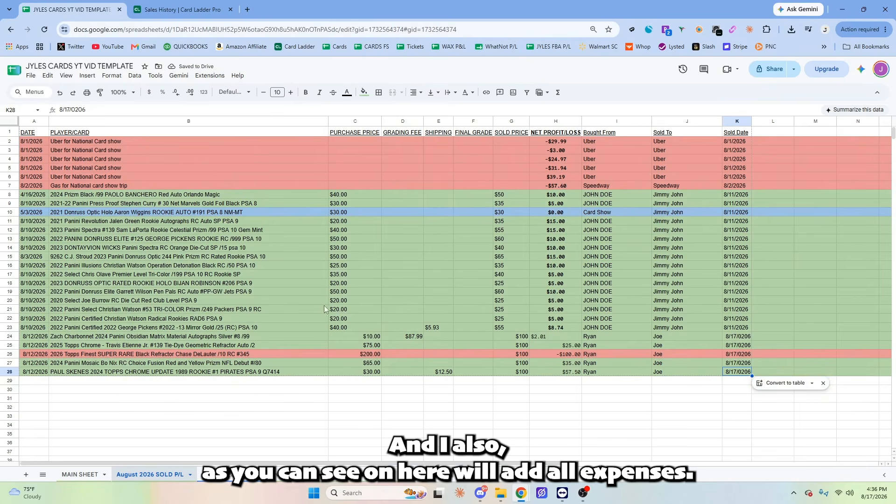
Examine how the Uber expenses are recorded on the August sheet: date, description, net profit/loss, Bought From and Sold Date.
{"action": "left_click", "coordinate": [276, 222]}
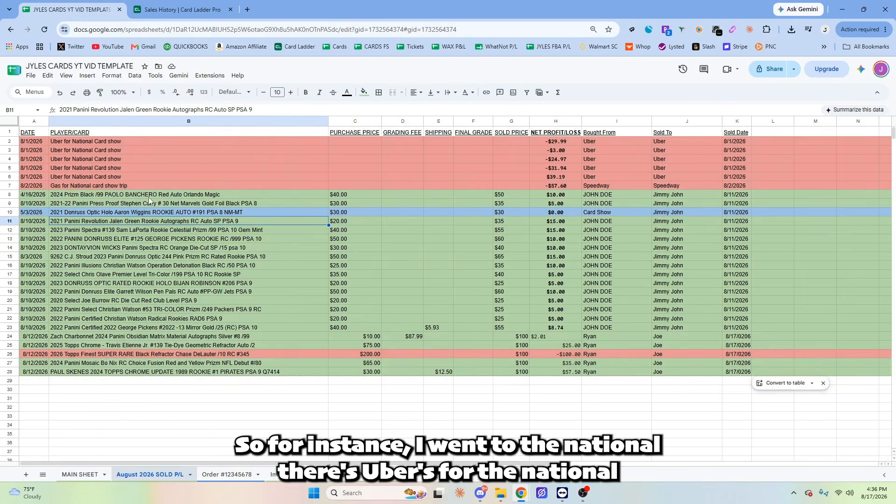
{"action": "left_click", "coordinate": [229, 161]}
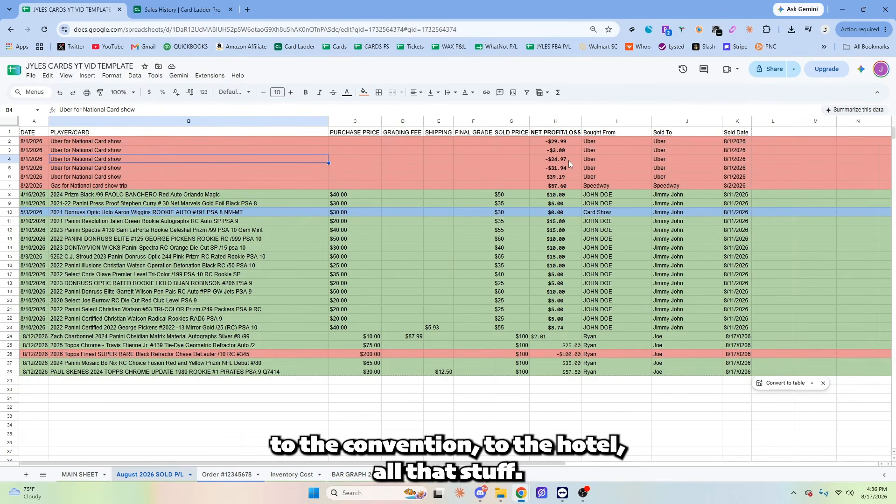
{"action": "left_click", "coordinate": [512, 178]}
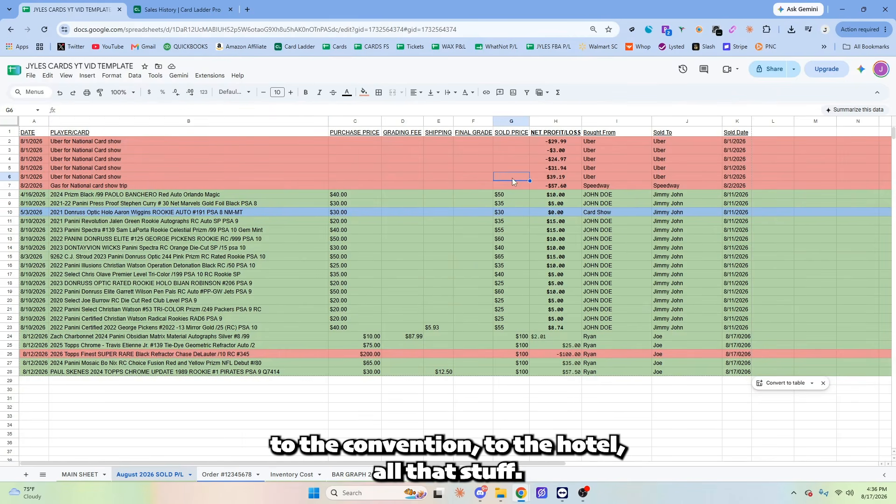
{"action": "left_click", "coordinate": [36, 141]}
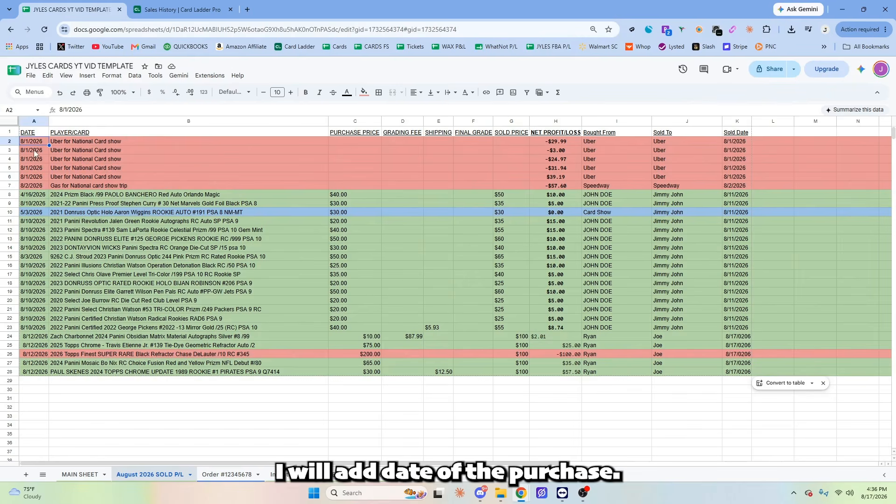
{"action": "left_click", "coordinate": [93, 143]}
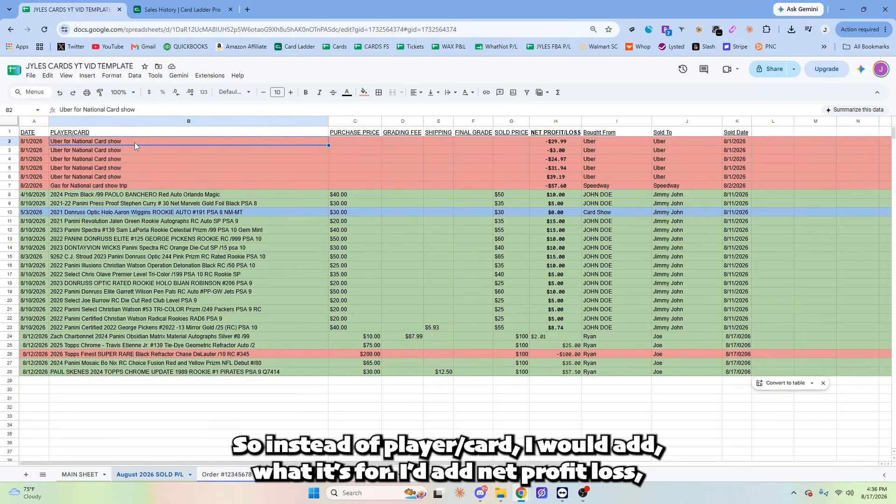
{"action": "left_click", "coordinate": [550, 144]}
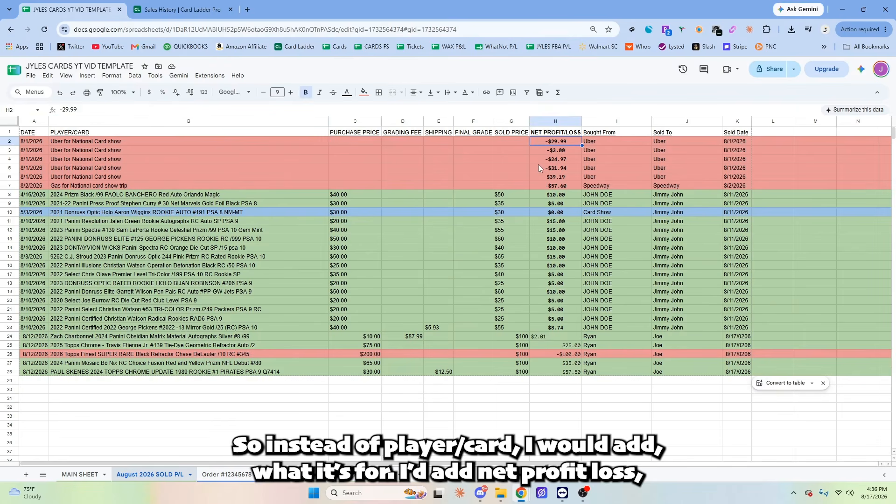
{"action": "left_click", "coordinate": [604, 142]}
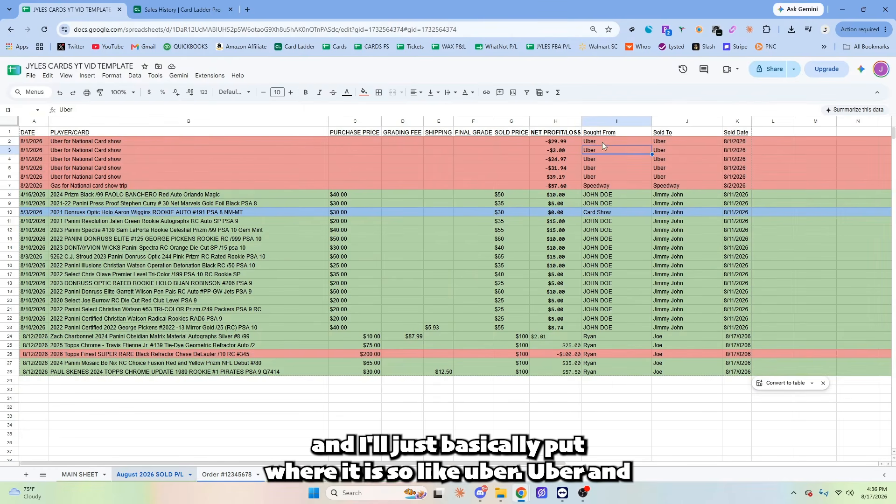
{"action": "left_click", "coordinate": [742, 141]}
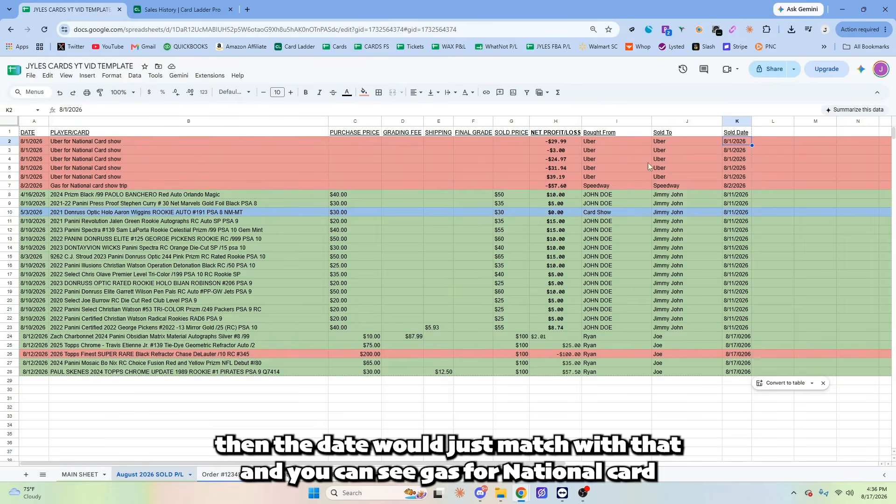
Examine the gas expense entry in row 7 of the August sheet, including its date, net loss, Bought From and Sold To.
{"action": "left_click", "coordinate": [83, 186]}
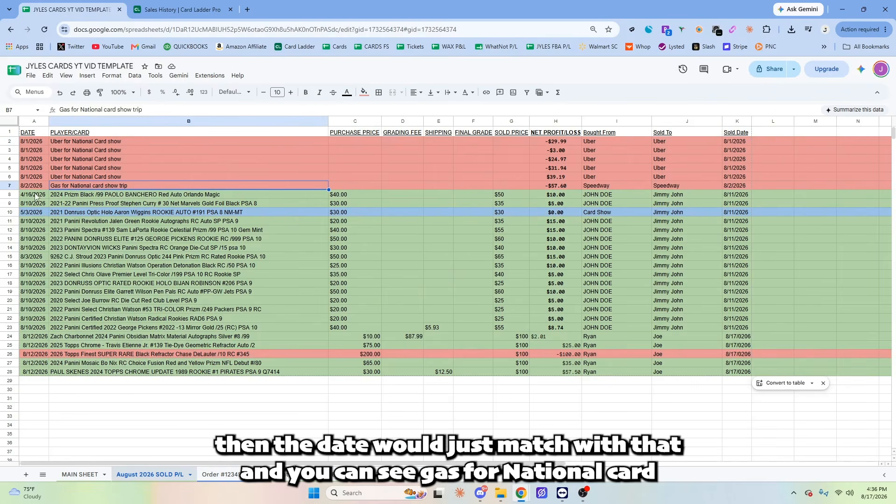
{"action": "left_click", "coordinate": [32, 187]}
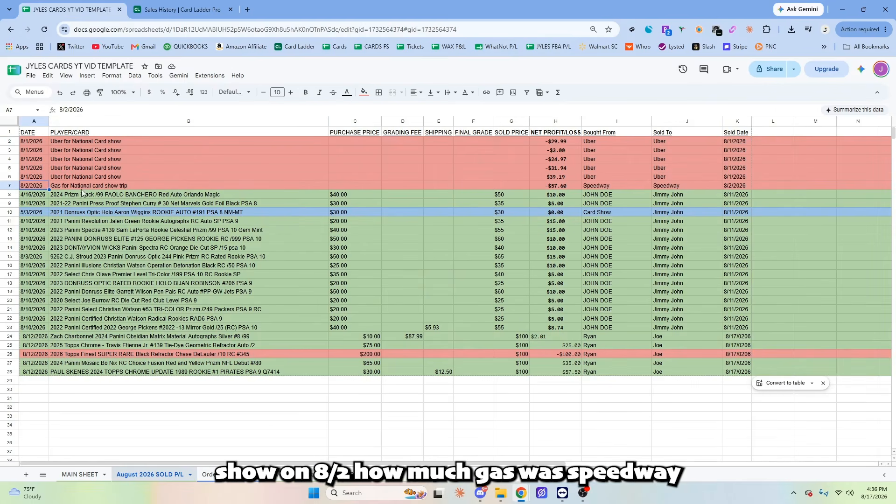
{"action": "left_click", "coordinate": [560, 187]}
{"action": "left_click", "coordinate": [610, 189]}
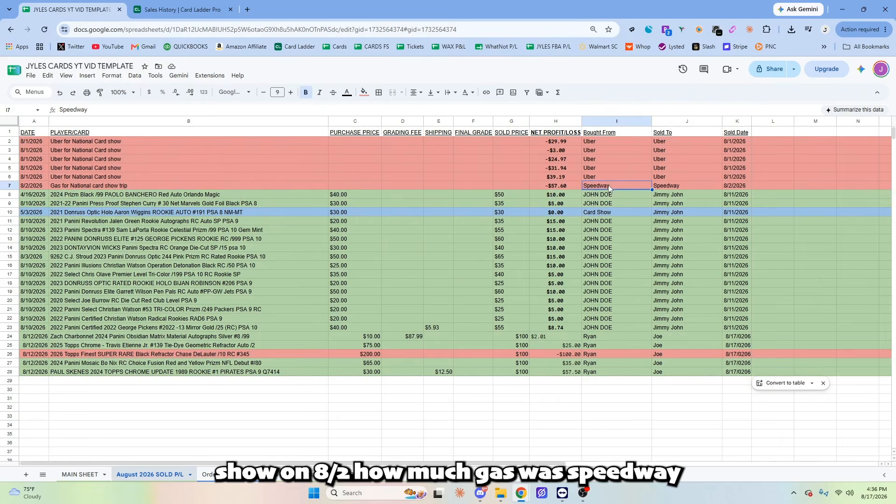
{"action": "left_click", "coordinate": [670, 189]}
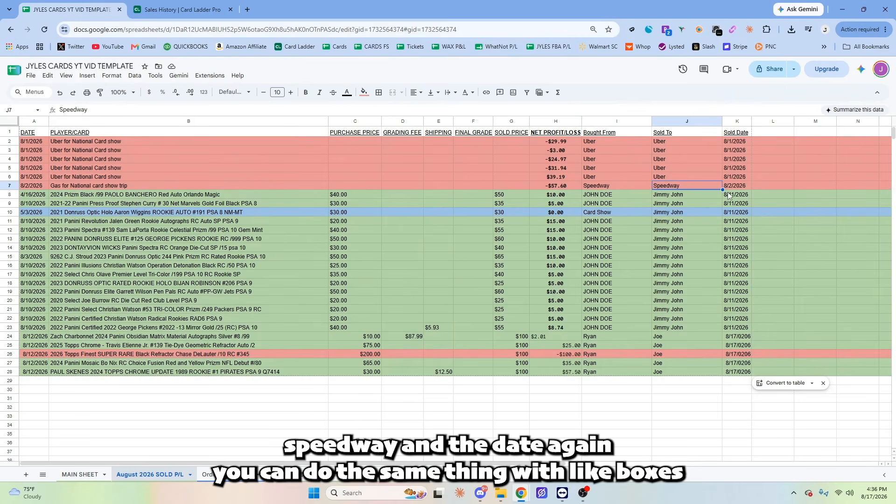
Enter 8/17/2026 as both the date and the sold date in row 29 of the August sheet.
{"action": "key", "text": "Tab"}
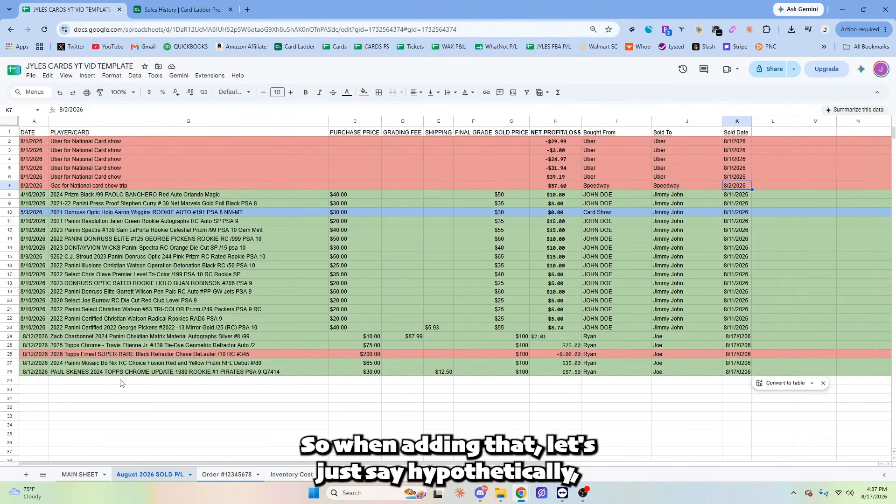
{"action": "double_click", "coordinate": [40, 381]}
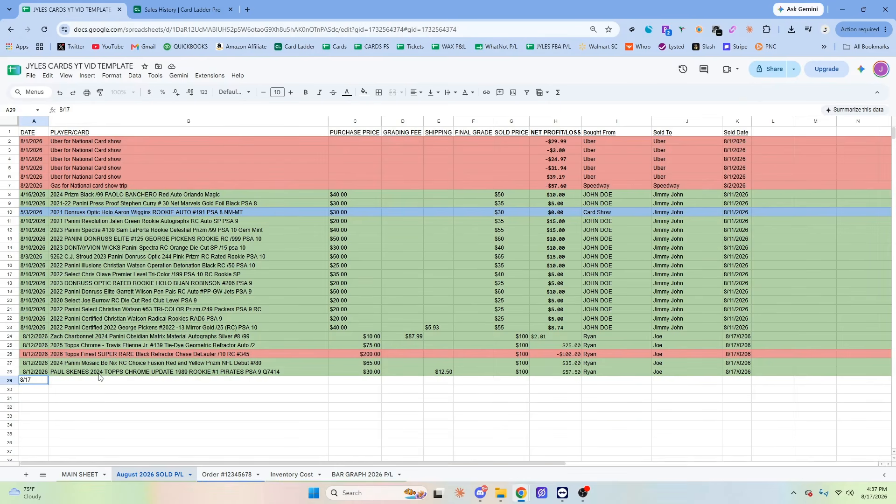
{"action": "type", "text": "8/172-26"}
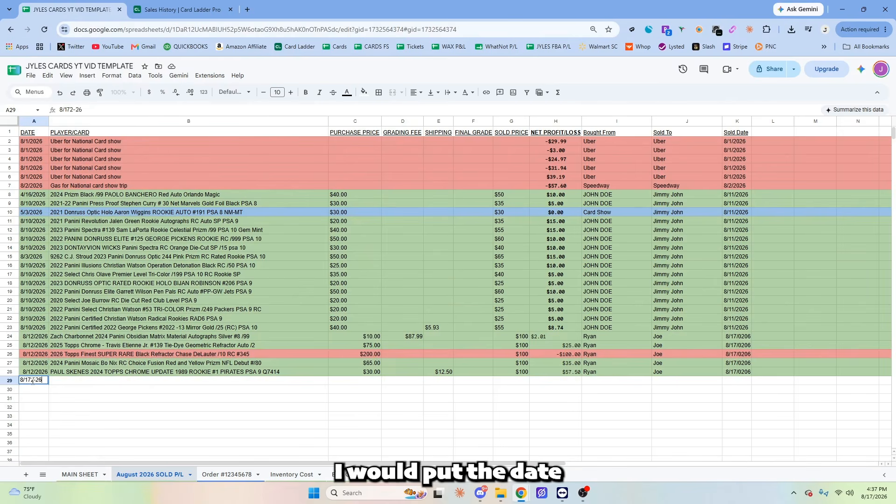
{"action": "key", "text": "BackSpace"}
{"action": "key", "text": "BackSpace"}
{"action": "key", "text": "BackSpace"}
{"action": "key", "text": "BackSpace"}
{"action": "type", "text": "/20"}
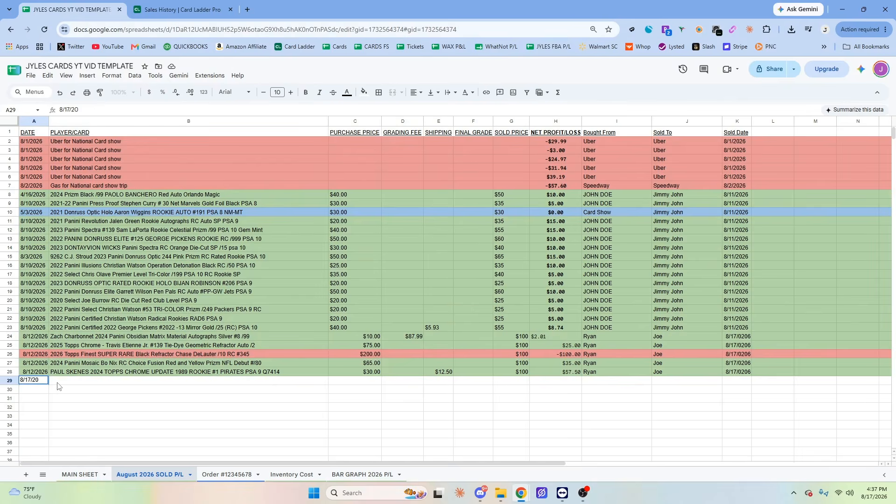
{"action": "type", "text": "26"}
{"action": "key", "text": "Tab"}
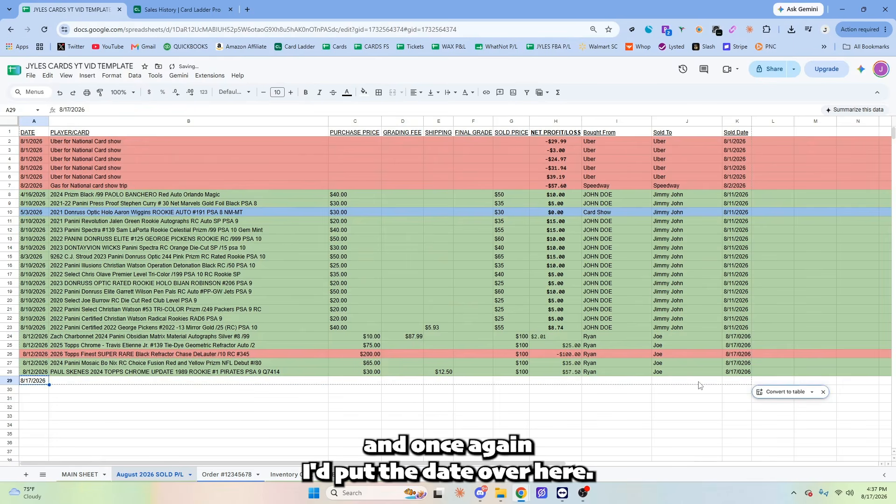
{"action": "left_click", "coordinate": [729, 380]}
{"action": "key", "text": "ctrl+semicolon"}
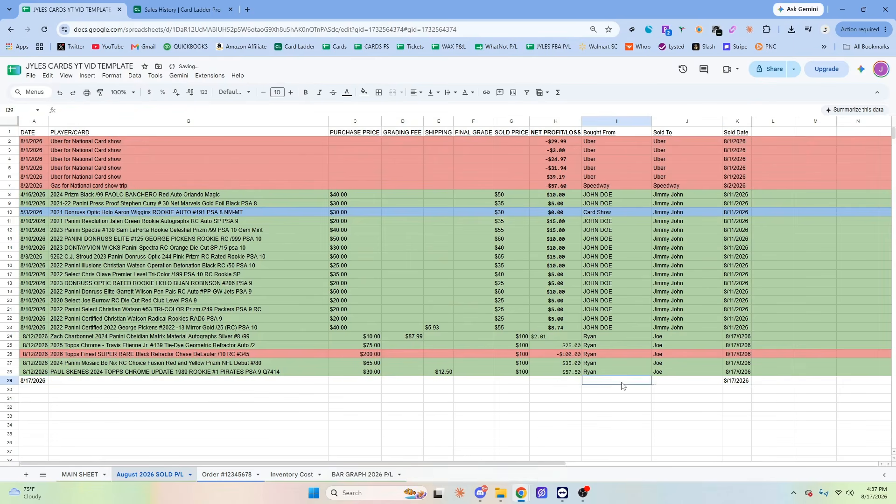
Enter Amazon as both Bought From and Sold To in row 29.
{"action": "left_click", "coordinate": [623, 382]}
{"action": "type", "text": "Amazon"}
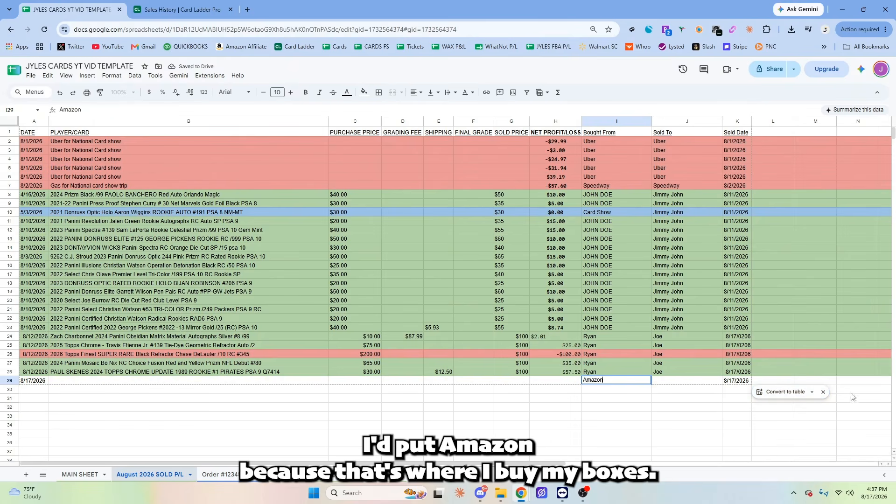
{"action": "left_click", "coordinate": [667, 415]}
{"action": "left_click", "coordinate": [621, 383]}
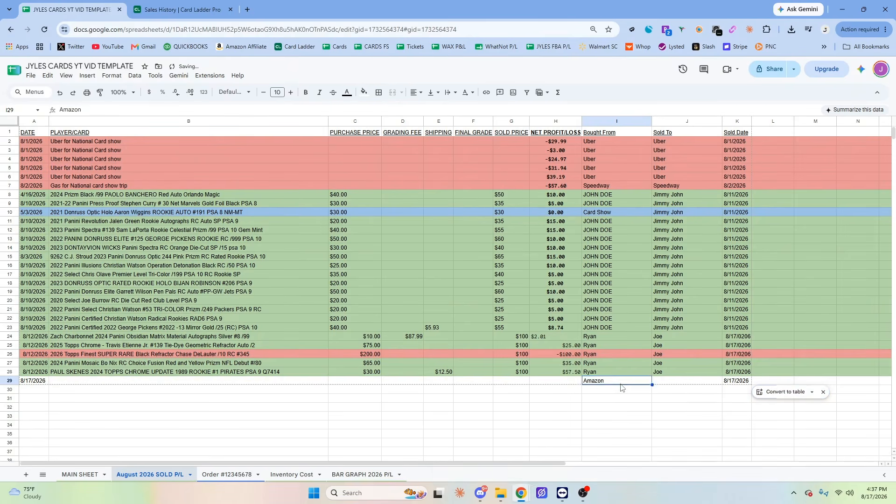
{"action": "key", "text": "ctrl+c"}
{"action": "left_click", "coordinate": [668, 382]}
{"action": "key", "text": "ctrl+v"}
{"action": "left_click", "coordinate": [671, 399]}
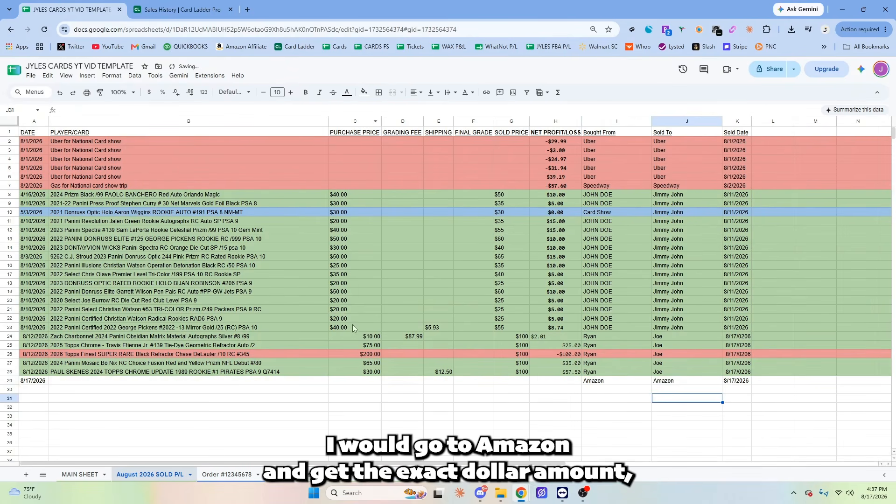
Set the net profit/loss of row 29 to -$30.
{"action": "left_click", "coordinate": [554, 382]}
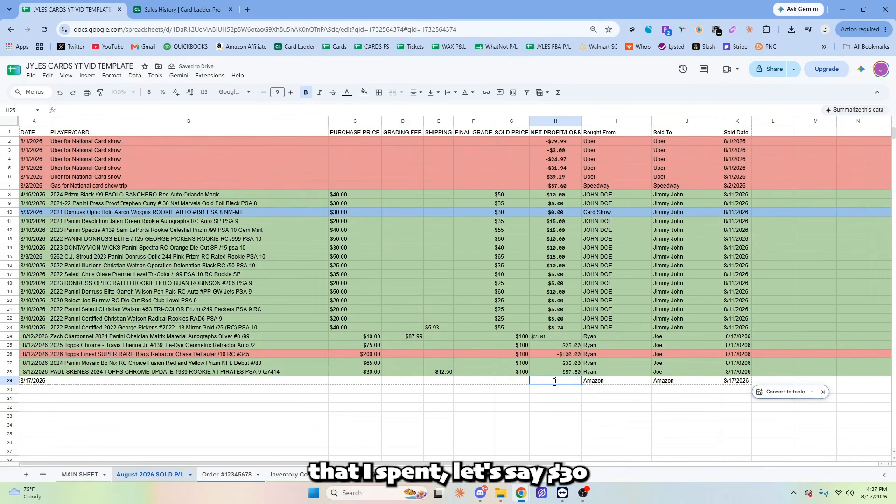
{"action": "type", "text": "-$30"}
{"action": "left_click", "coordinate": [564, 399]}
{"action": "left_click", "coordinate": [551, 381]}
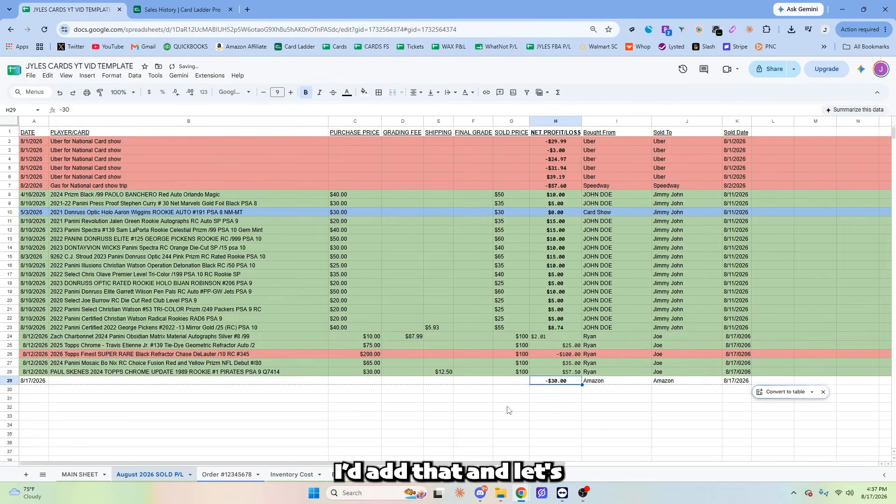
Enter "50 6x4x1 boxes -------" as the player/card description in row 29.
{"action": "double_click", "coordinate": [243, 381]}
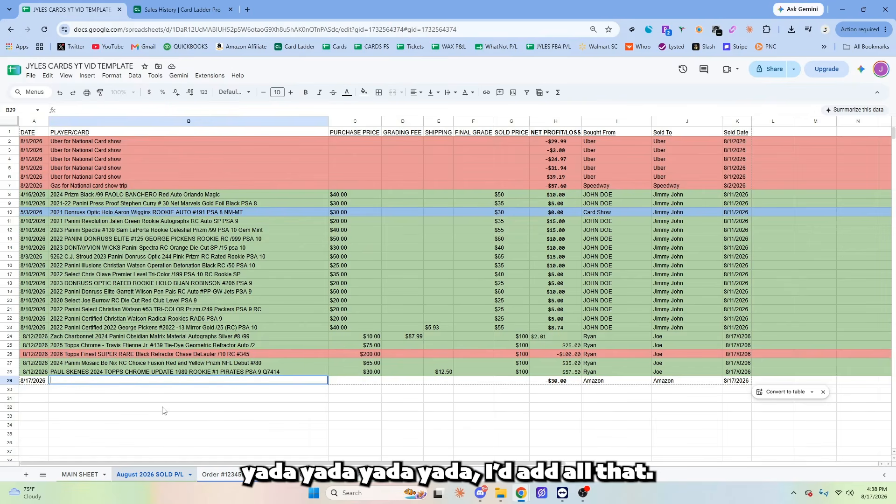
{"action": "type", "text": "50 6x"}
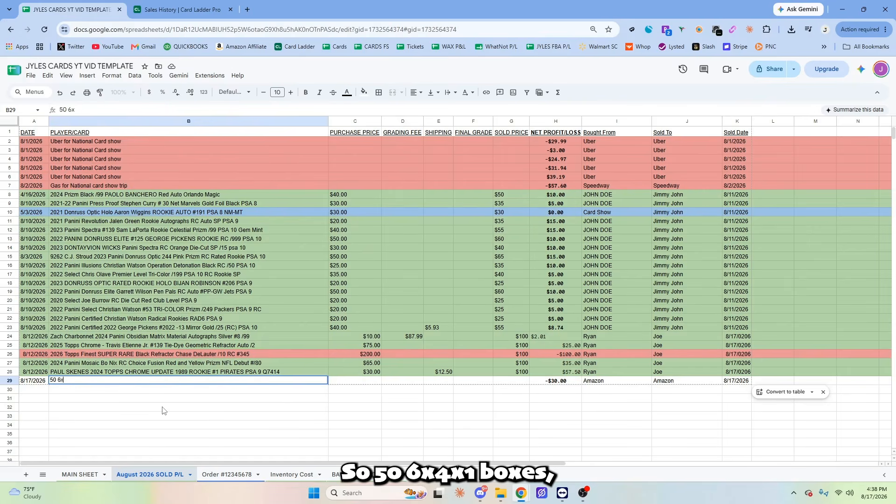
{"action": "type", "text": "4x1 boxes -------"}
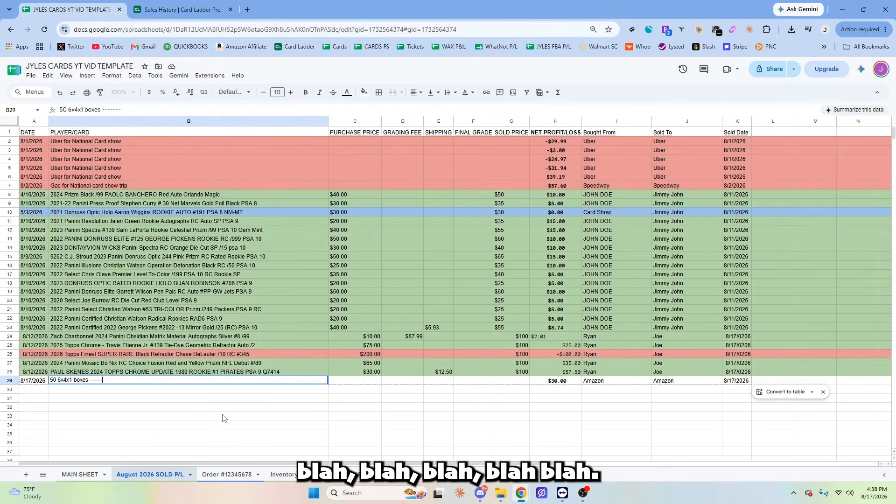
{"action": "left_click", "coordinate": [210, 409]}
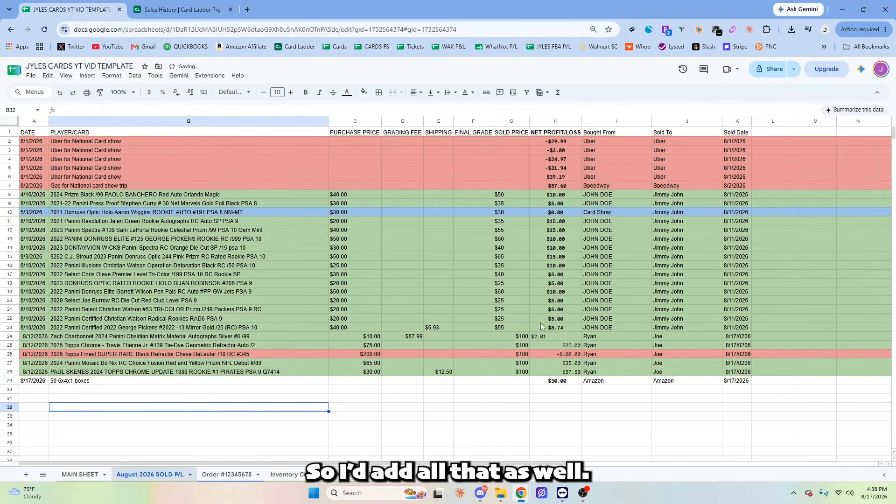
{"action": "left_click", "coordinate": [541, 400]}
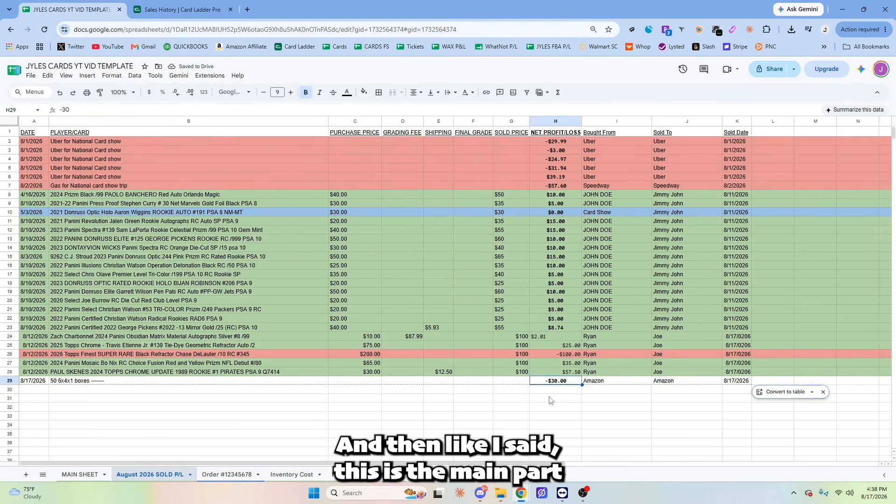
{"action": "left_click", "coordinate": [555, 381]}
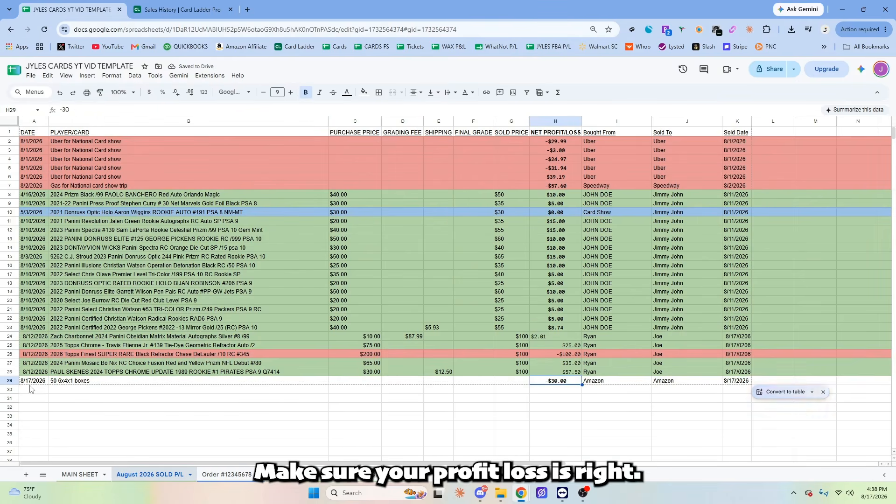
Fill the whole of row 29 with the light red used for the other expense rows.
{"action": "left_click", "coordinate": [14, 381]}
{"action": "left_click", "coordinate": [364, 92]}
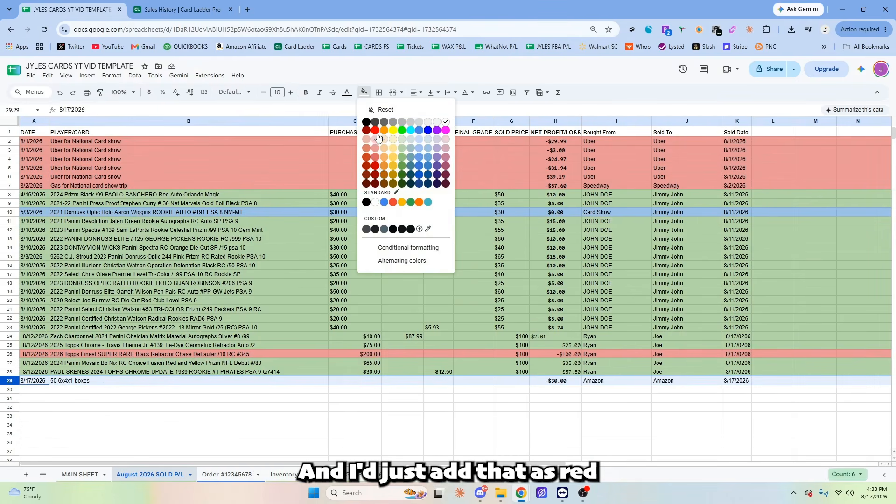
{"action": "left_click", "coordinate": [377, 157]}
{"action": "left_click", "coordinate": [501, 409]}
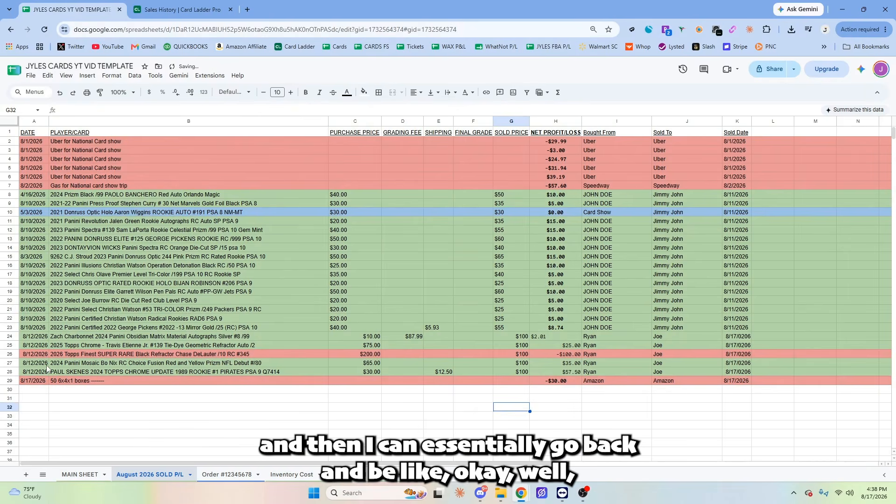
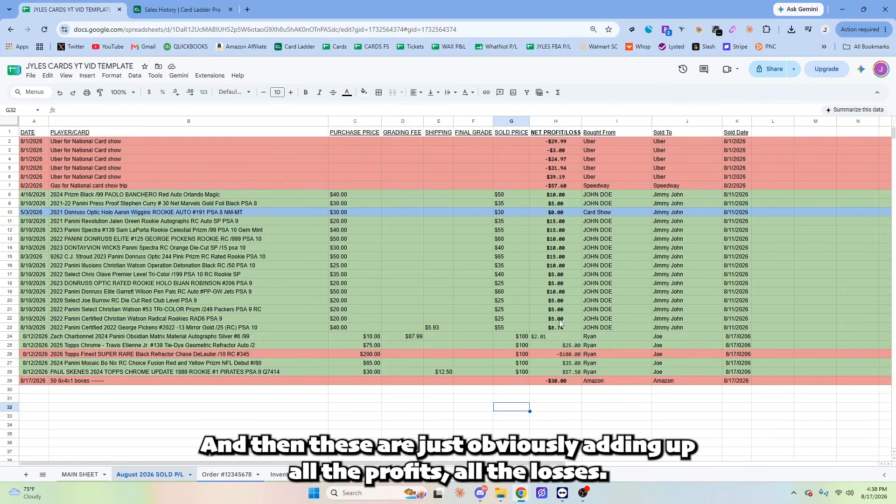
Check the August profit and its formula on the BAR GRAPH 2026 P/L sheet and return to the August sheet.
{"action": "left_click", "coordinate": [350, 476]}
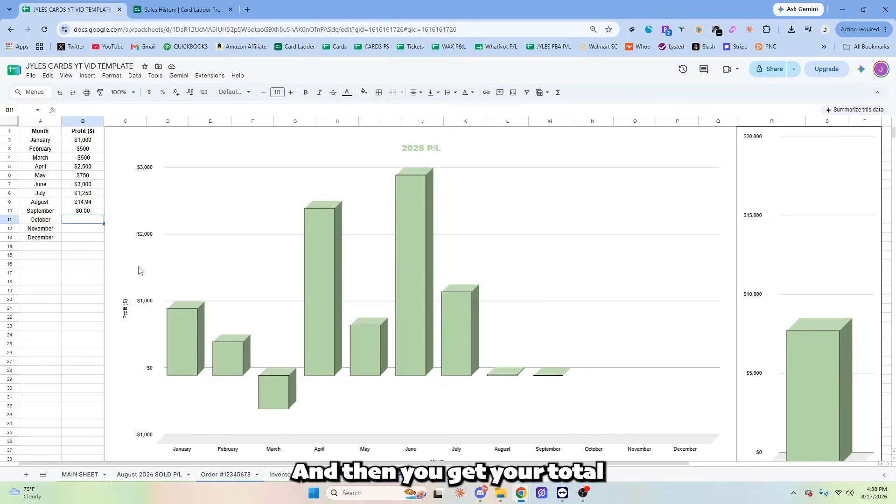
{"action": "left_click", "coordinate": [91, 207]}
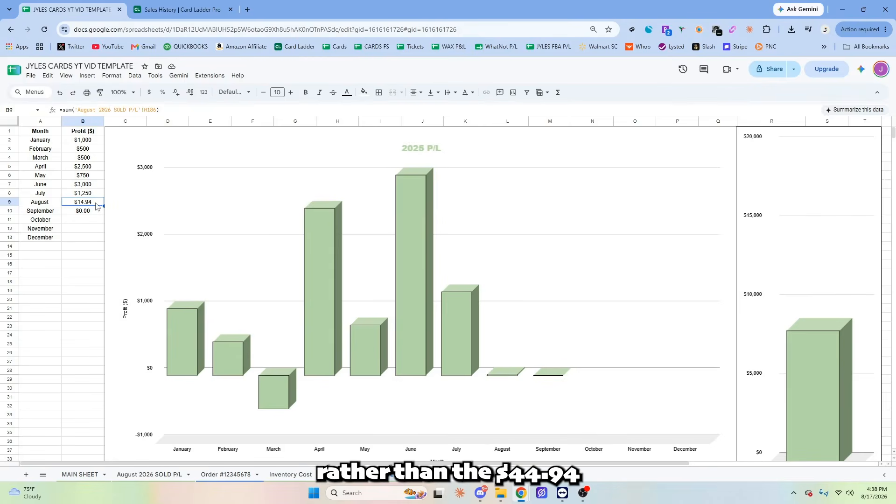
{"action": "left_click", "coordinate": [156, 474]}
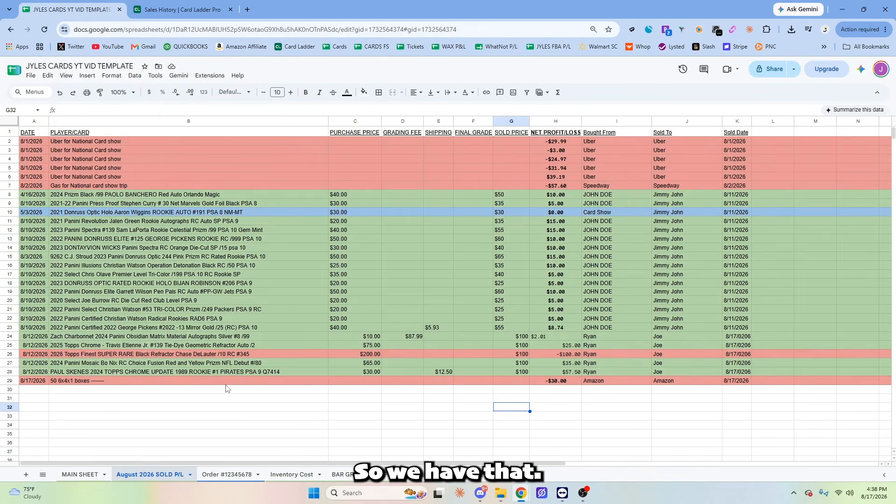
Open the PSA order sheet and bring up its sheet name for editing.
{"action": "left_click", "coordinate": [230, 475]}
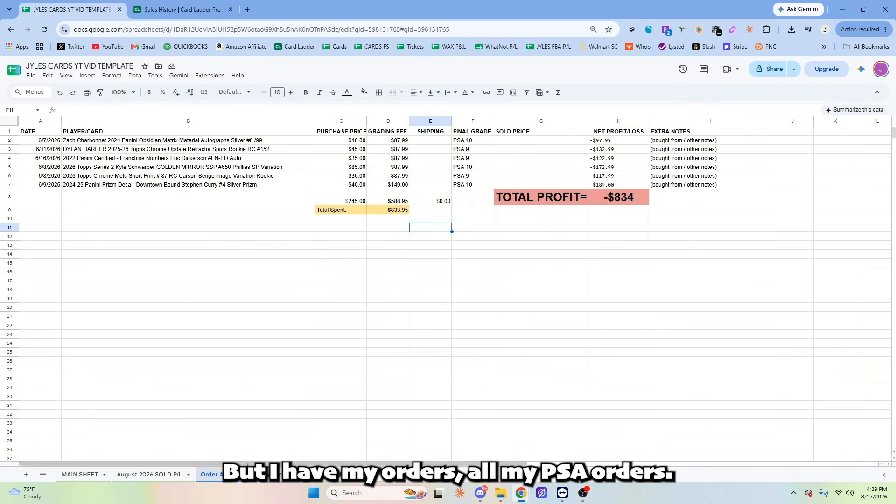
{"action": "right_click", "coordinate": [226, 476]}
{"action": "left_click", "coordinate": [228, 369]}
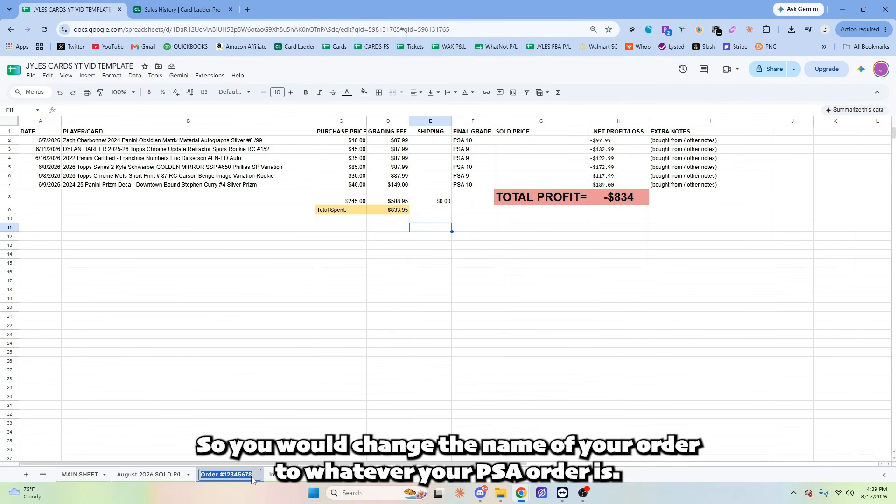
{"action": "left_click", "coordinate": [375, 266]}
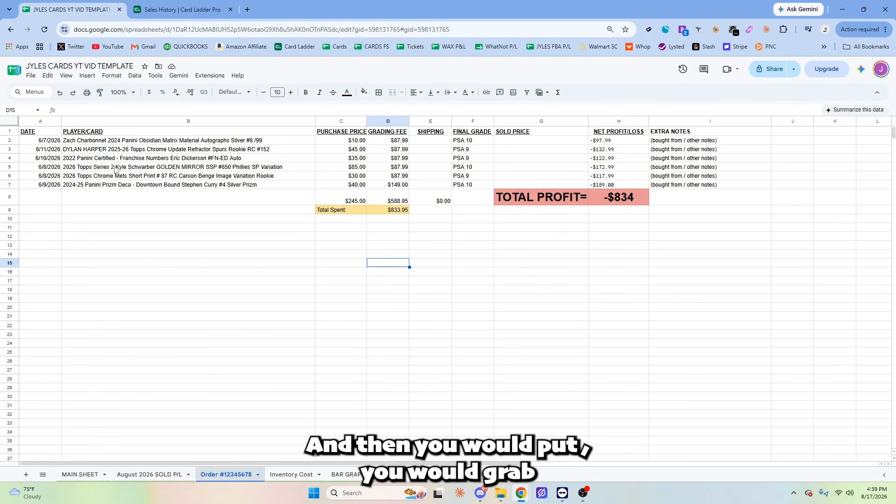
Search the MAIN SHEET for the Zach Charbonnet 2024 Panini Obsidian card from the order sheet.
{"action": "left_click", "coordinate": [94, 474]}
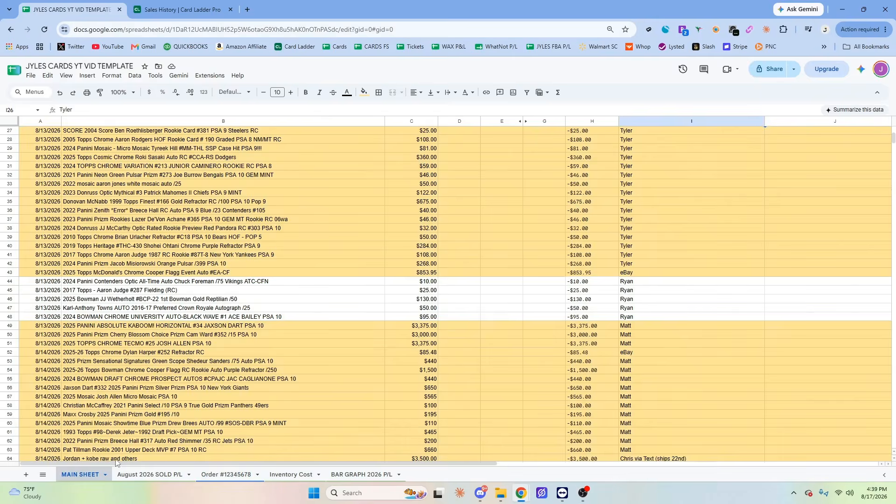
{"action": "left_click", "coordinate": [502, 307]}
{"action": "key", "text": "ctrl+f"}
{"action": "scroll", "coordinate": [309, 258], "scroll_direction": "up", "scroll_amount": 5}
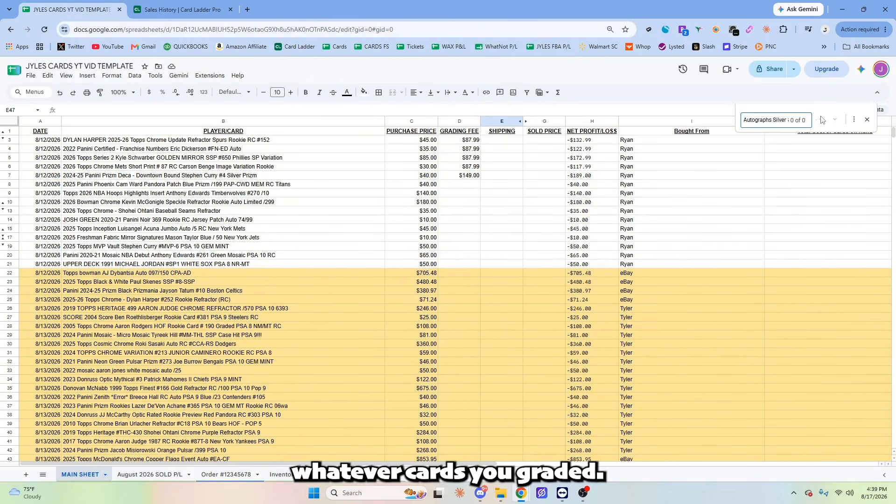
Search the MAIN SHEET for the order sheet's "DYLAN HARPER 2025-26 Topps Chrome Update Refractor Spurs Rookie RC #152" card.
{"action": "left_click", "coordinate": [227, 474]}
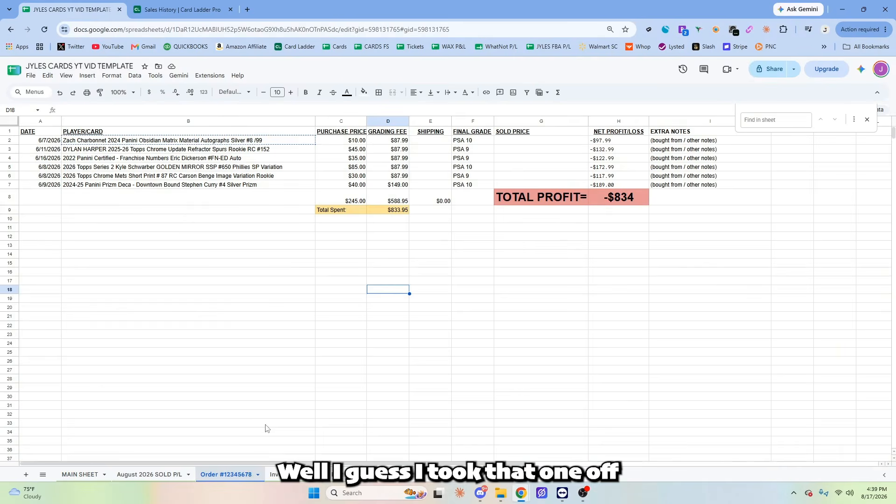
{"action": "left_click", "coordinate": [223, 150]}
{"action": "left_click", "coordinate": [80, 474]}
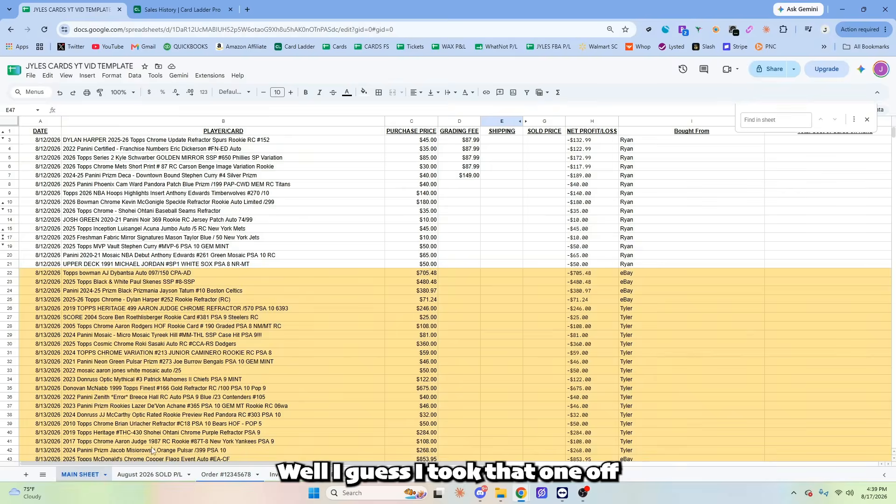
{"action": "left_click", "coordinate": [459, 219]}
{"action": "key", "text": "ctrl+f"}
{"action": "type", "text": "DYLAN HARPER 2025-26 Topps Chrome Update Refractor Spurs Rookie RC"}
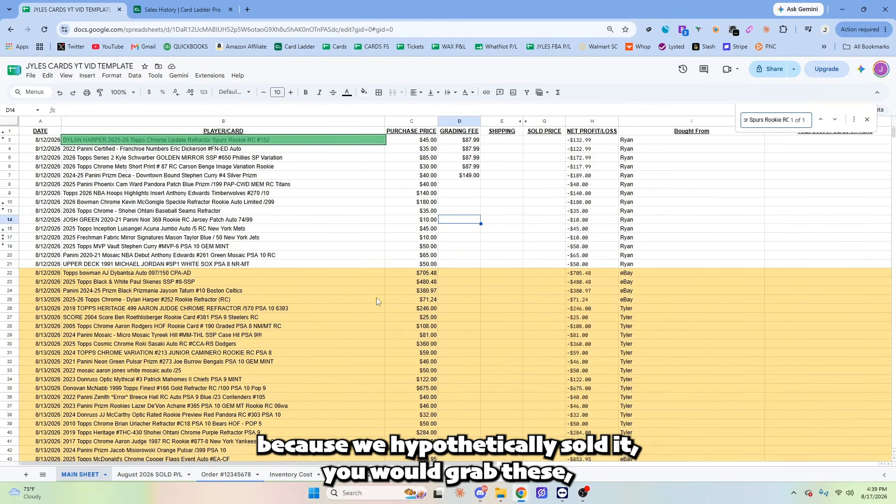
{"action": "left_click", "coordinate": [11, 140]}
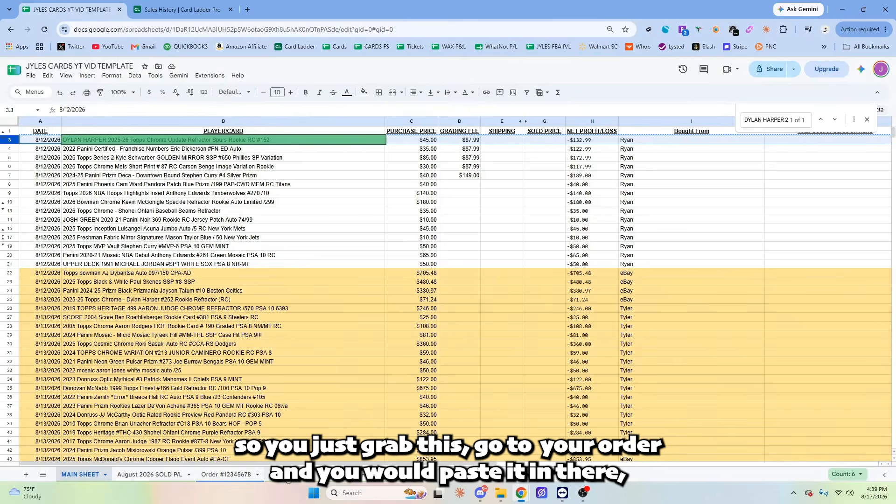
{"action": "left_click", "coordinate": [226, 474]}
{"action": "left_click", "coordinate": [19, 149]}
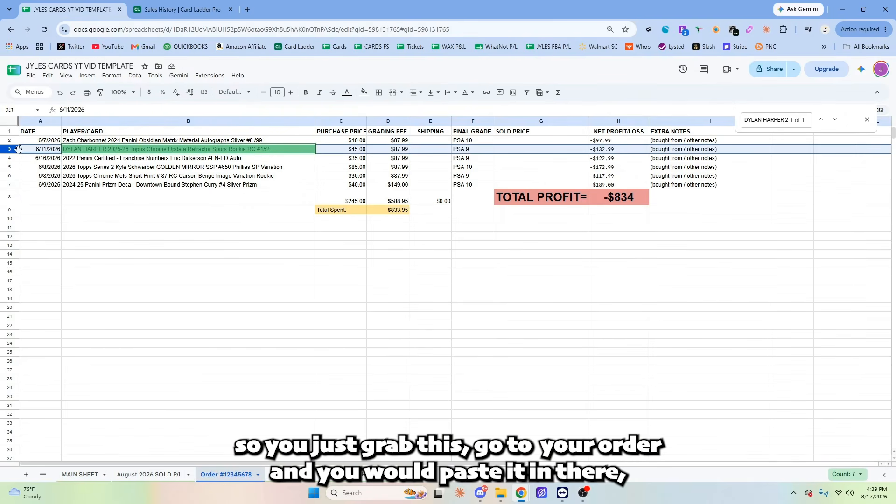
{"action": "type", "text": "8/12/2026\tDYLAN HARPER 2025-26 Topps Chrome Update Refractor Spurs Rookie RC #152\t$45.00\t$87.99\t\t\t\t-$132.99\tRyan"}
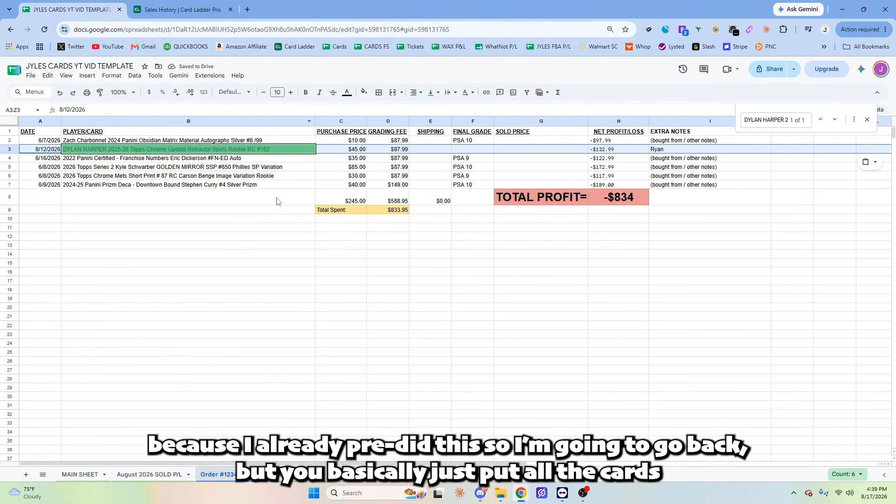
{"action": "key", "text": "ctrl+z"}
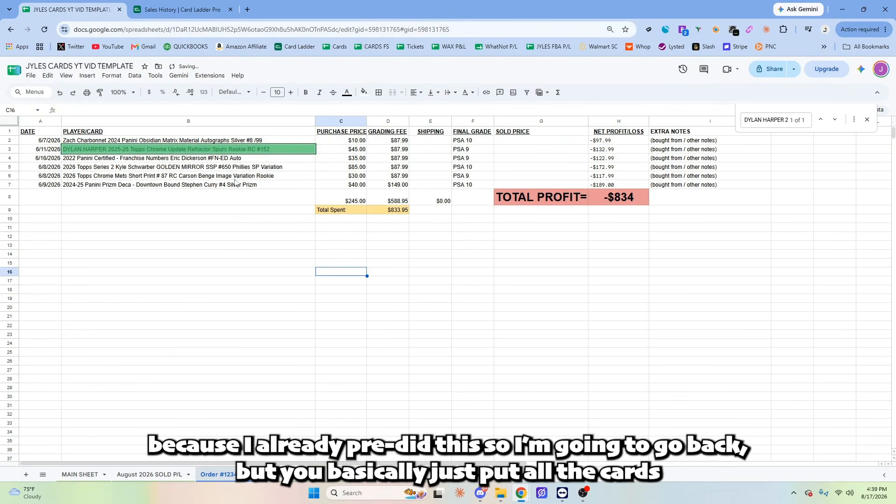
Review the cards listed on the order sheet, from Zach Charbonnet down to Stephen Curry.
{"action": "left_click", "coordinate": [147, 153]}
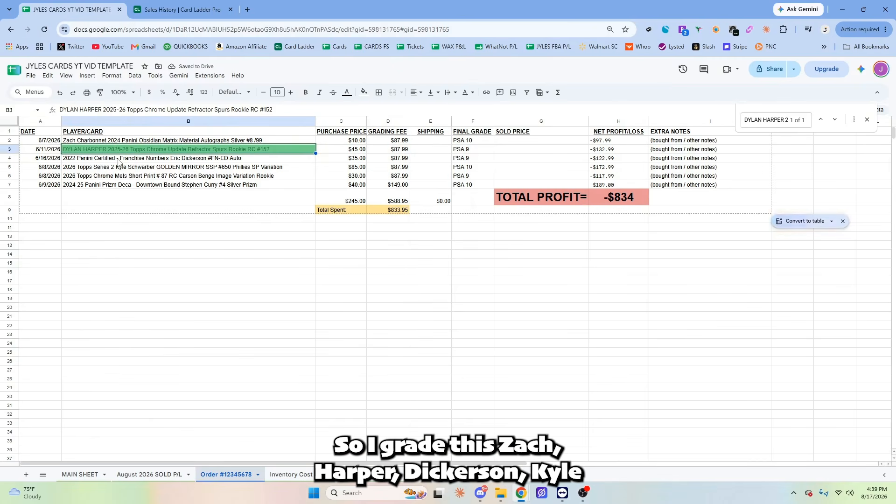
{"action": "left_click", "coordinate": [97, 142]}
{"action": "left_click", "coordinate": [102, 152]}
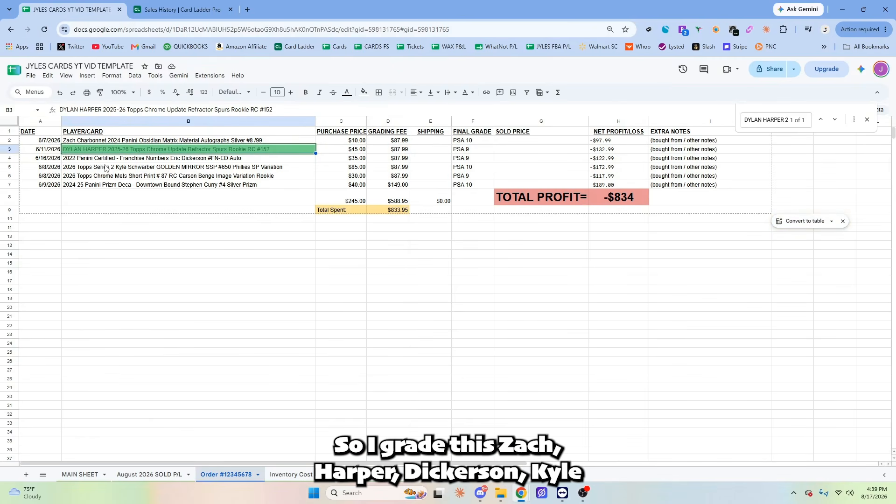
{"action": "left_click", "coordinate": [188, 159]}
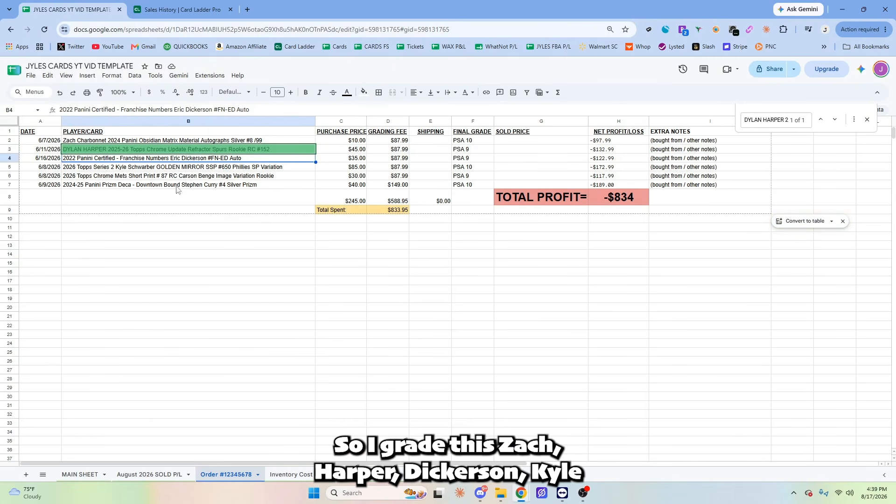
{"action": "left_click", "coordinate": [157, 168]}
{"action": "left_click", "coordinate": [206, 178]}
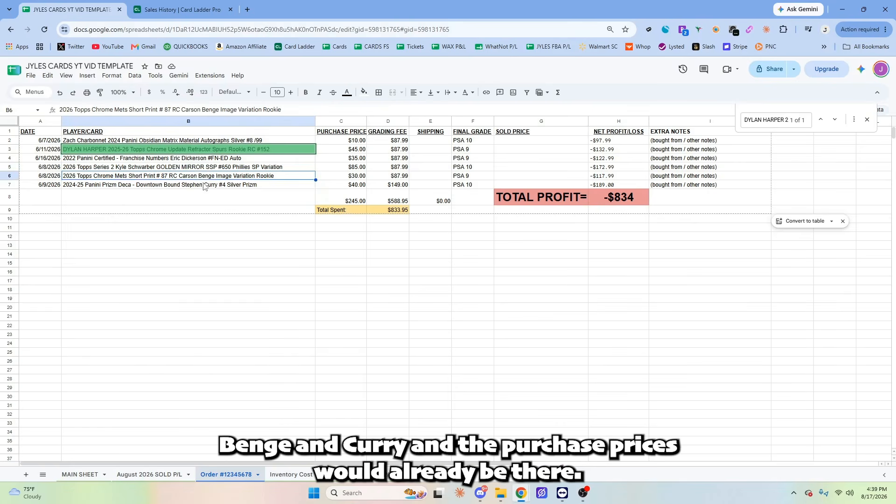
{"action": "left_click", "coordinate": [194, 186]}
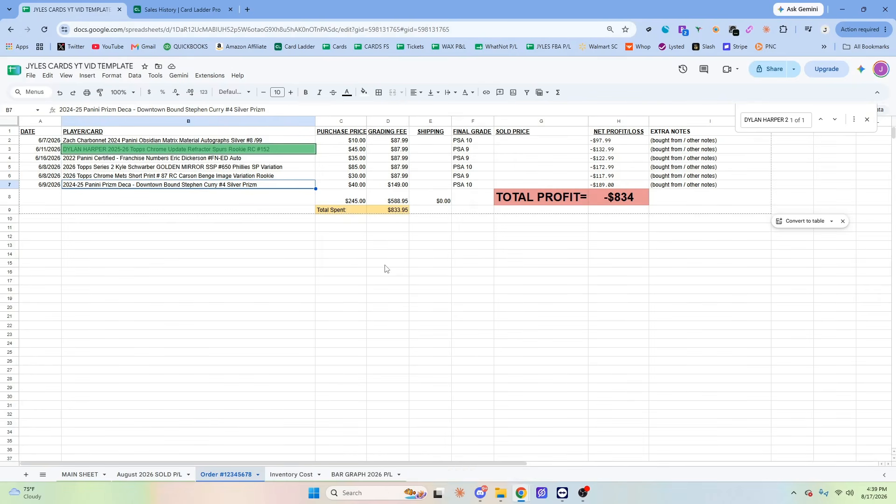
Examine the order sheet's grading fees, comparing the upcharged Stephen Curry card with the other cards.
{"action": "left_click", "coordinate": [15, 185]}
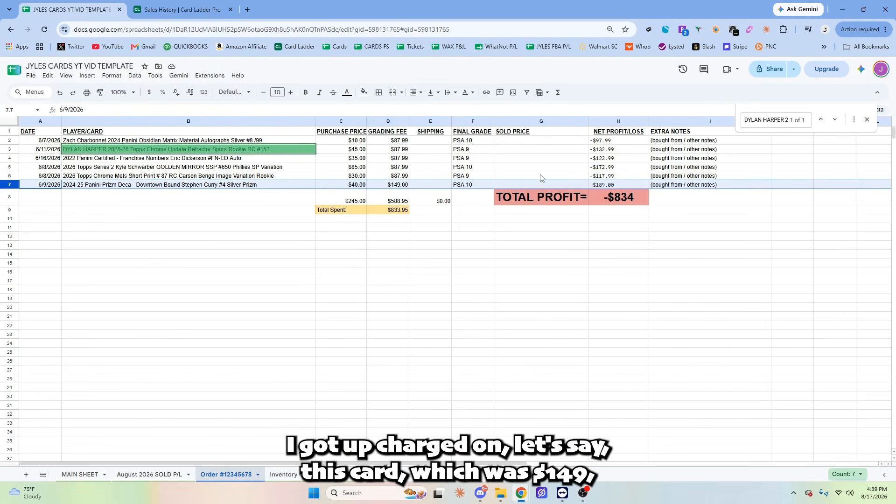
{"action": "left_click", "coordinate": [396, 186]}
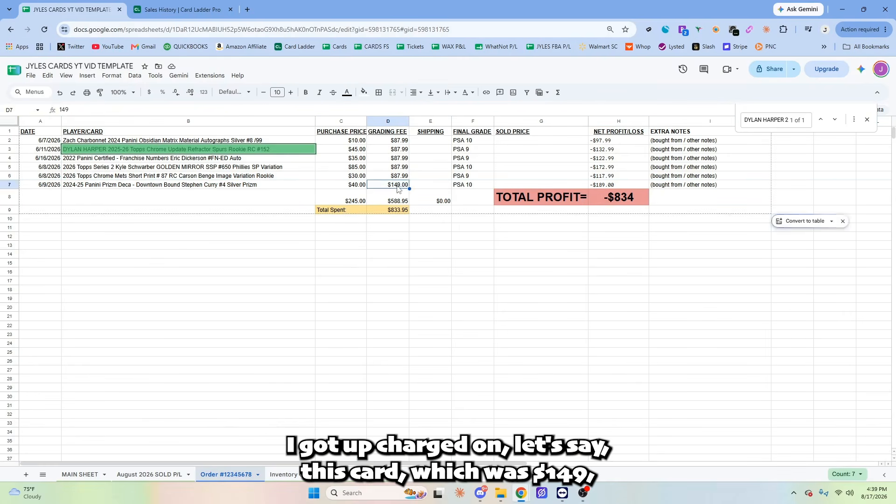
{"action": "left_click", "coordinate": [422, 237]}
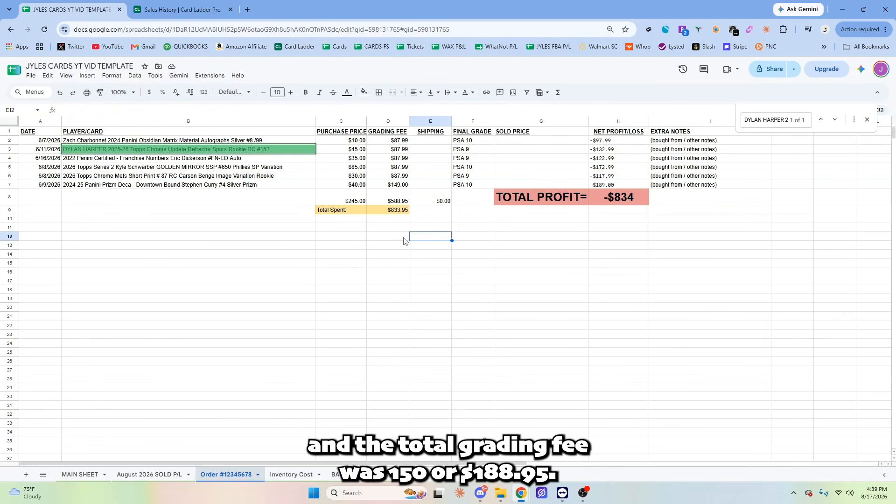
{"action": "left_click", "coordinate": [405, 239]}
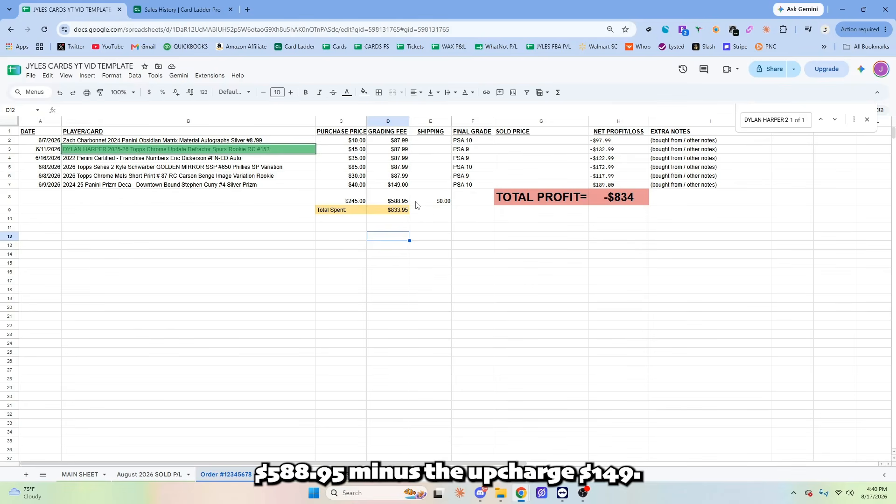
{"action": "left_click", "coordinate": [401, 186]}
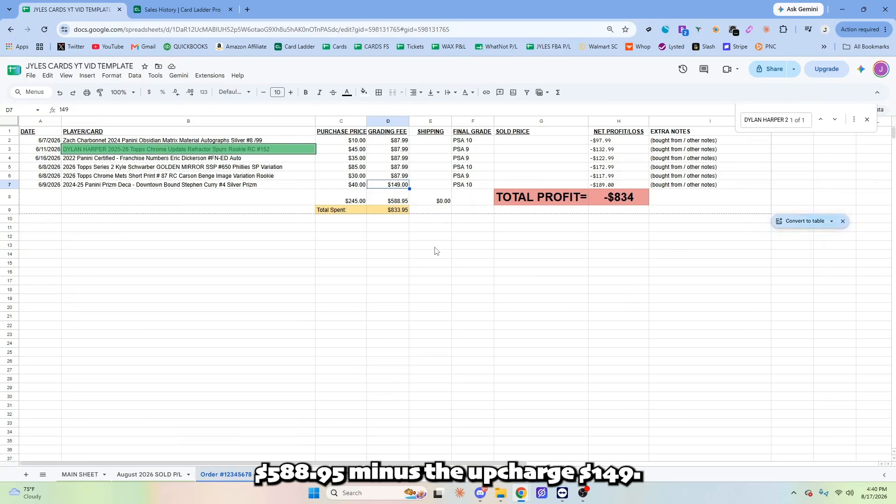
{"action": "left_click", "coordinate": [400, 161]}
{"action": "left_click", "coordinate": [400, 151]}
{"action": "left_click", "coordinate": [400, 141]}
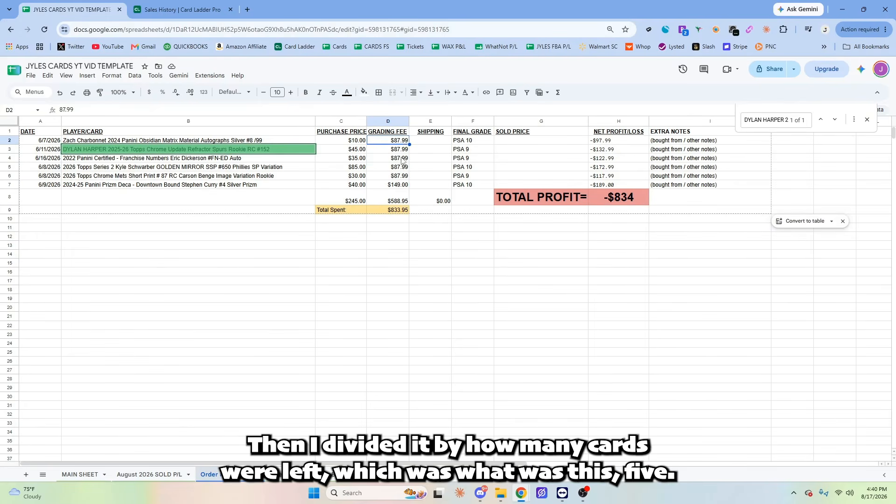
{"action": "key", "text": "BackSpace"}
{"action": "left_click", "coordinate": [421, 236]}
{"action": "key", "text": "ctrl+z"}
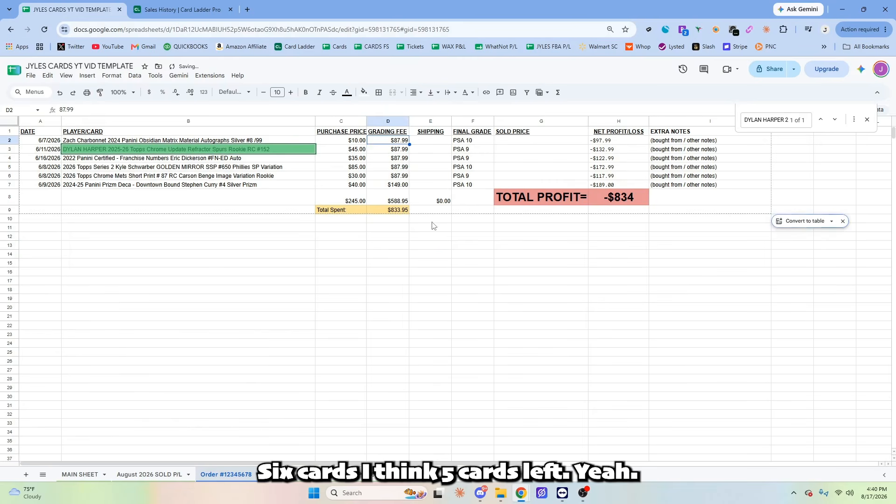
{"action": "left_click", "coordinate": [441, 263]}
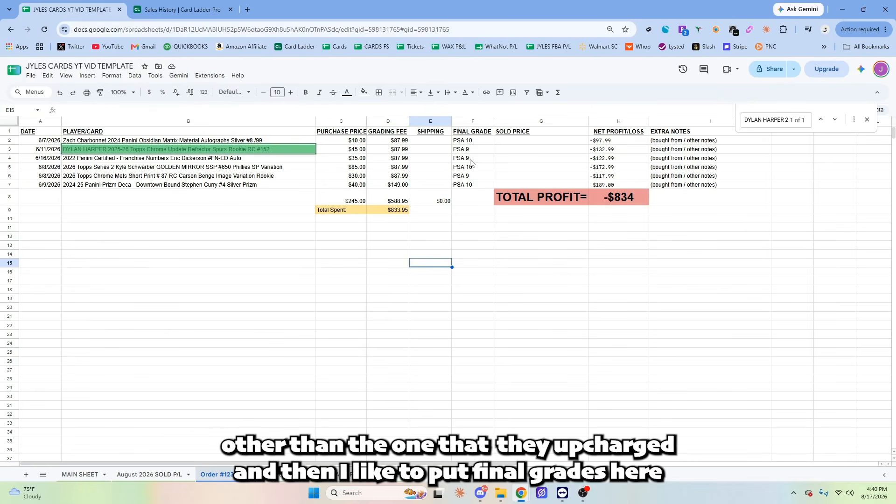
Review the final PSA grade recorded for each card on the order sheet.
{"action": "left_click", "coordinate": [471, 142]}
{"action": "left_click", "coordinate": [471, 150]}
{"action": "left_click", "coordinate": [470, 159]}
{"action": "left_click", "coordinate": [471, 168]}
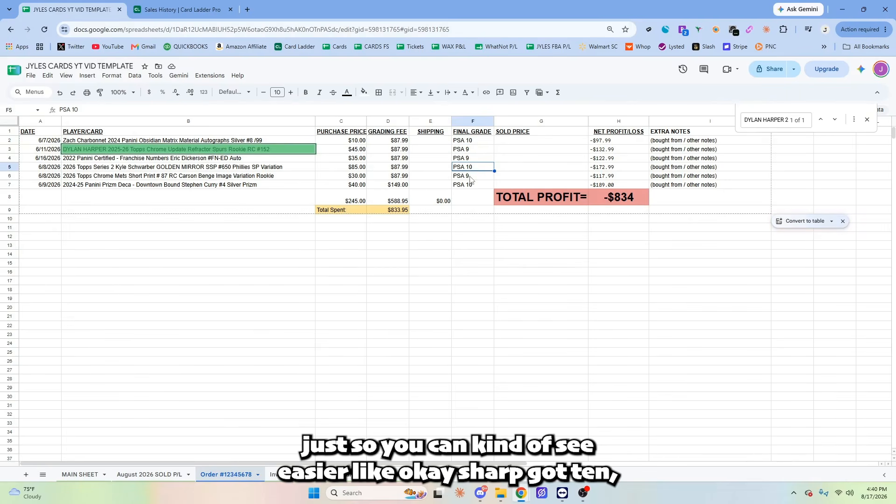
{"action": "left_click", "coordinate": [471, 177]}
{"action": "left_click", "coordinate": [469, 185]}
{"action": "left_click", "coordinate": [476, 142]}
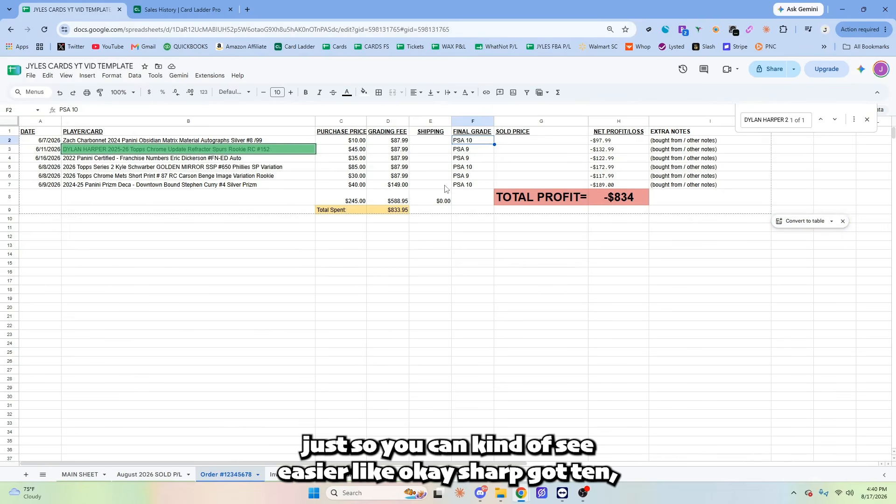
{"action": "left_click", "coordinate": [470, 150]}
{"action": "left_click", "coordinate": [470, 159]}
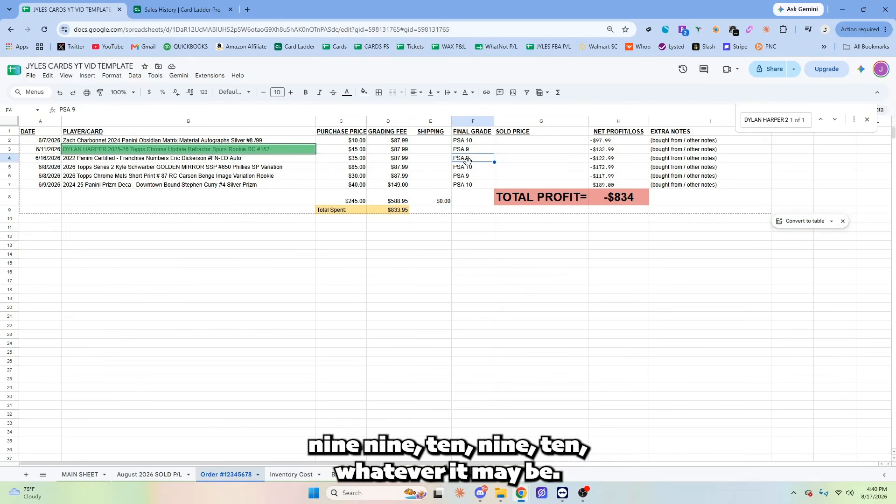
{"action": "left_click", "coordinate": [472, 169]}
{"action": "left_click", "coordinate": [473, 177]}
{"action": "left_click", "coordinate": [473, 185]}
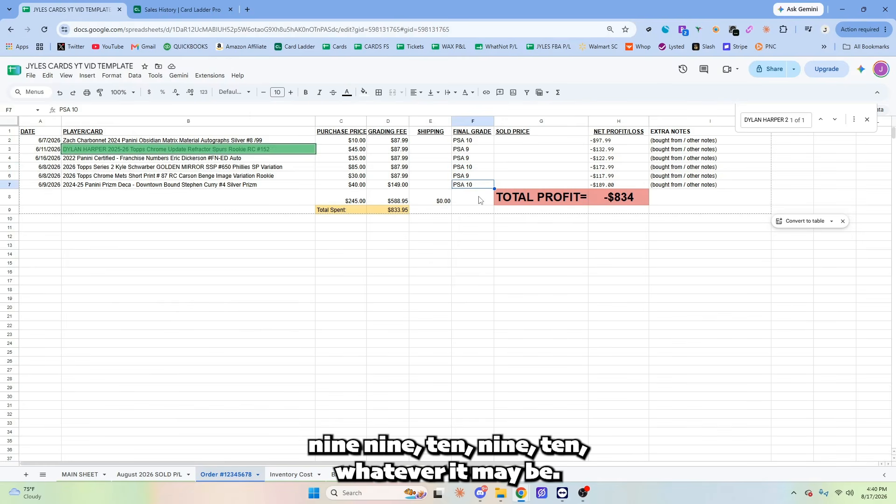
{"action": "left_click", "coordinate": [486, 240]}
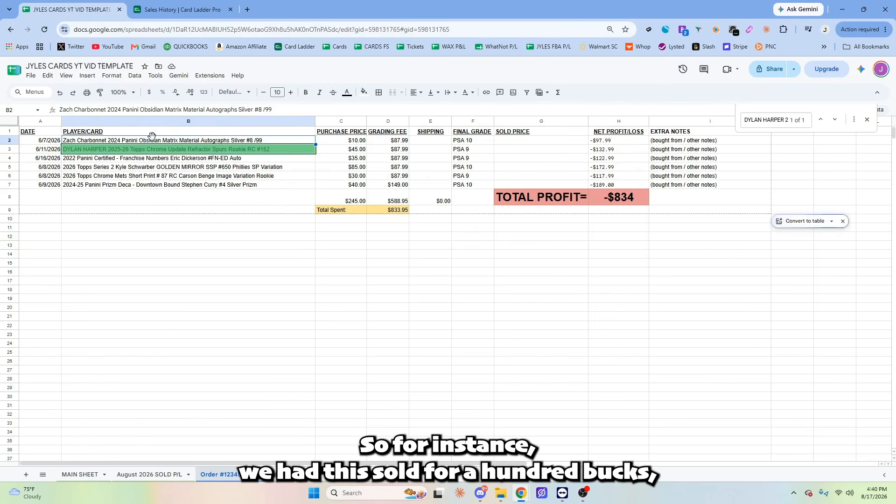
Enter a $100 sold price for the Zach Charbonnet card on the order sheet and fill its row green.
{"action": "left_click", "coordinate": [561, 141]}
{"action": "type", "text": "$"}
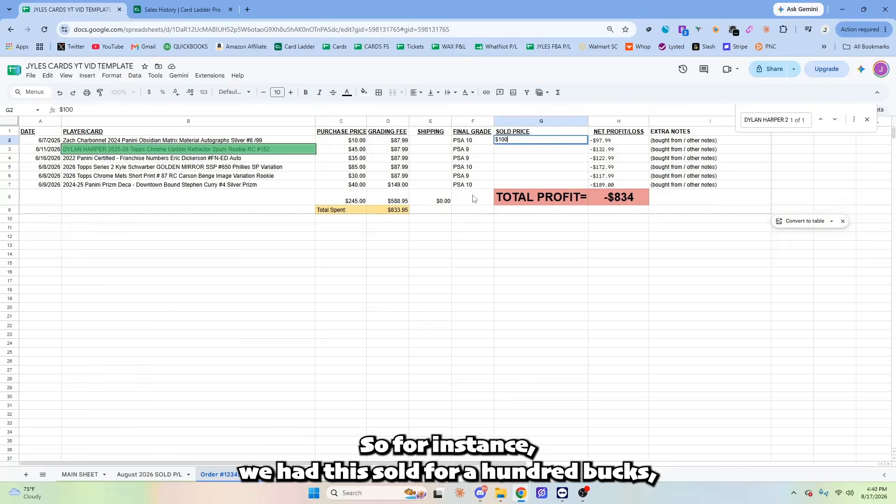
{"action": "type", "text": "100"}
{"action": "left_click", "coordinate": [530, 254]}
{"action": "left_click", "coordinate": [9, 140]}
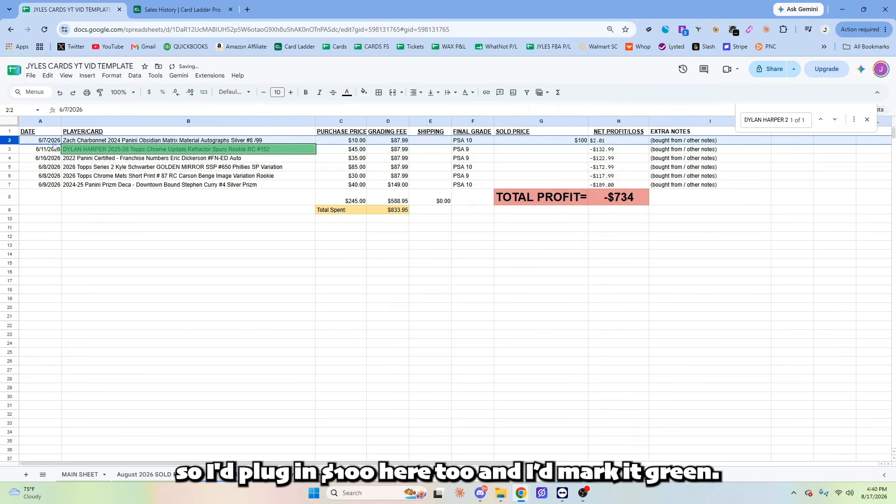
{"action": "left_click", "coordinate": [364, 92]}
{"action": "left_click", "coordinate": [402, 149]}
{"action": "left_click_drag", "start_coordinate": [488, 308], "coordinate": [485, 299]}
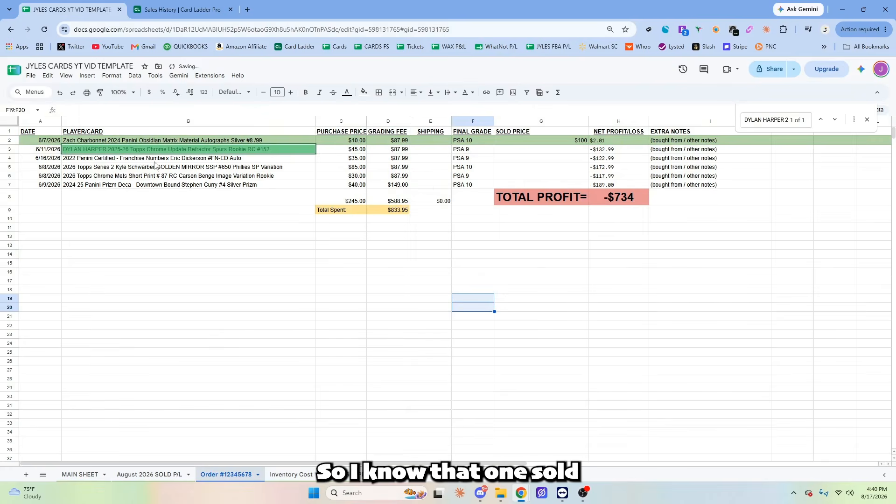
Compare the Dylan Harper card's grading fee on the MAIN SHEET with the one on the order sheet.
{"action": "left_click", "coordinate": [252, 152]}
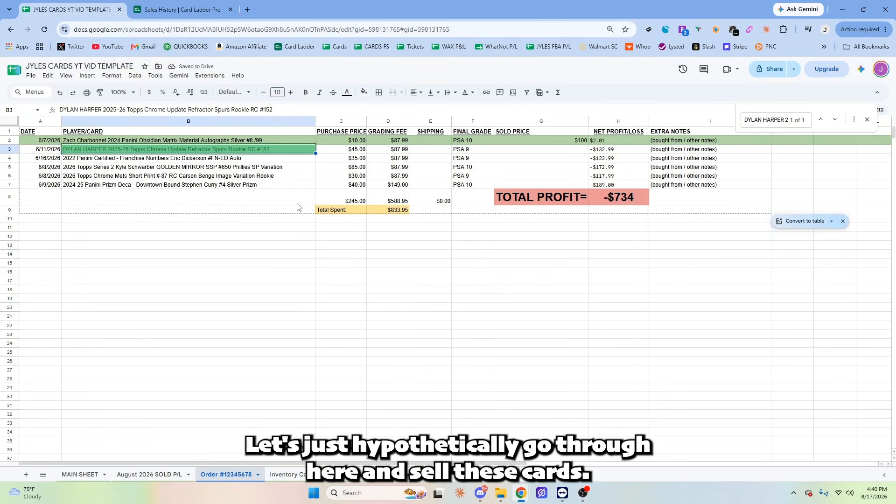
{"action": "left_click", "coordinate": [80, 474]}
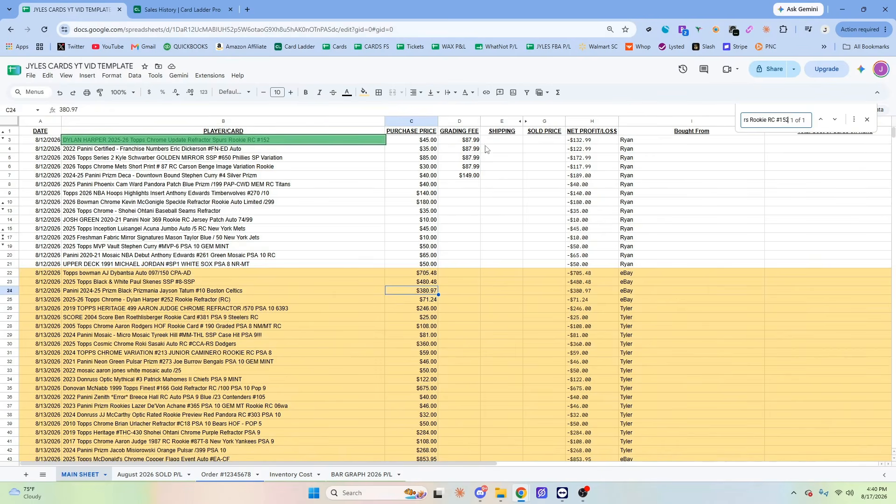
{"action": "left_click", "coordinate": [474, 141]}
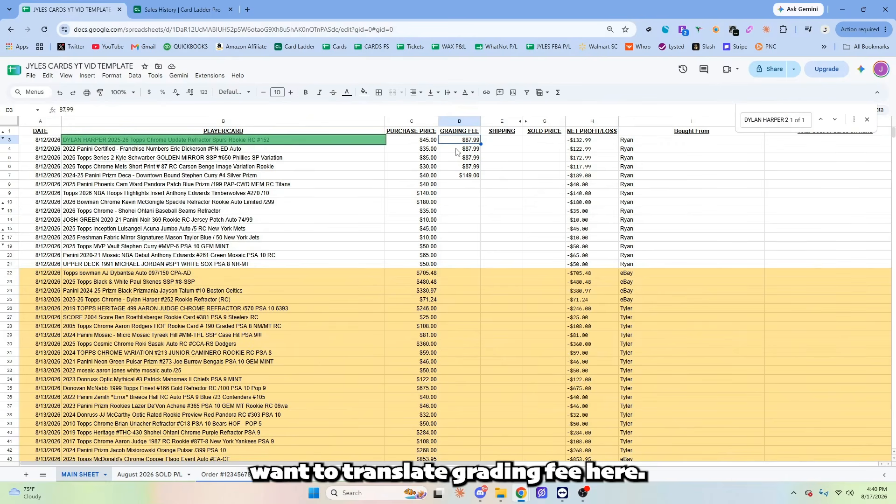
{"action": "left_click", "coordinate": [486, 215]}
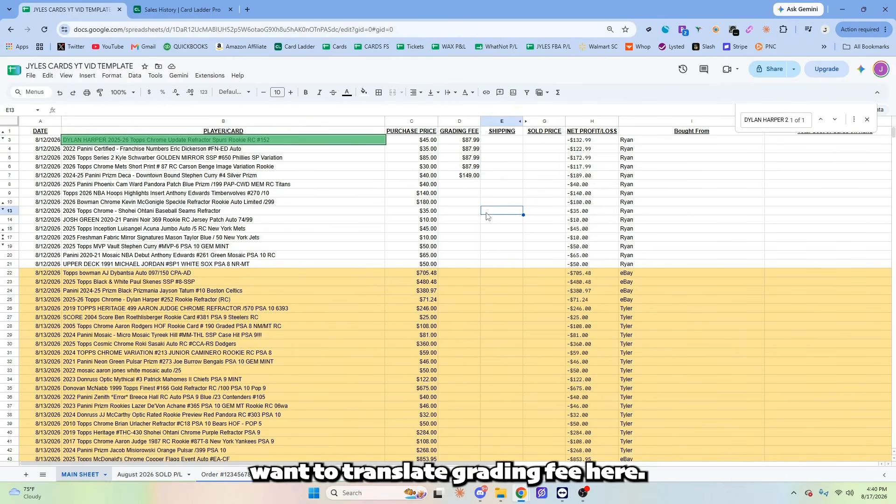
{"action": "left_click", "coordinate": [226, 474]}
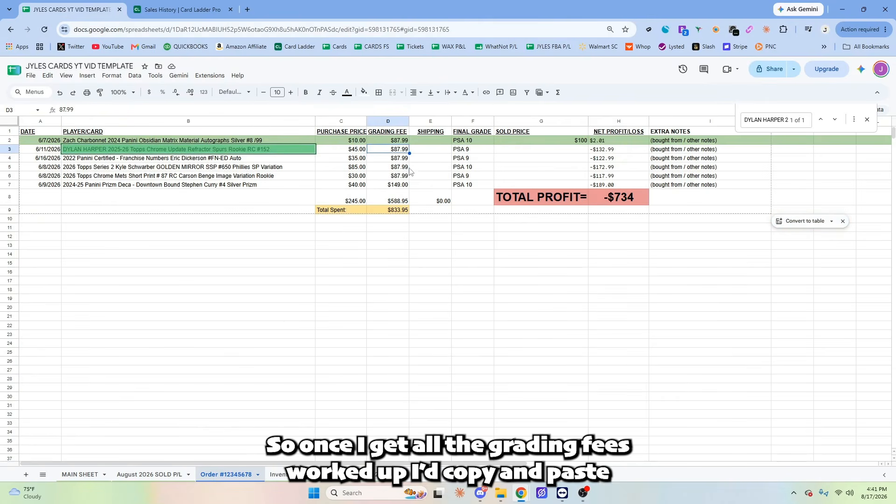
Enter sold prices of $150, $200, $125, $250 and $500 for the cards in MAIN SHEET rows 3 to 7.
{"action": "left_click", "coordinate": [80, 474]}
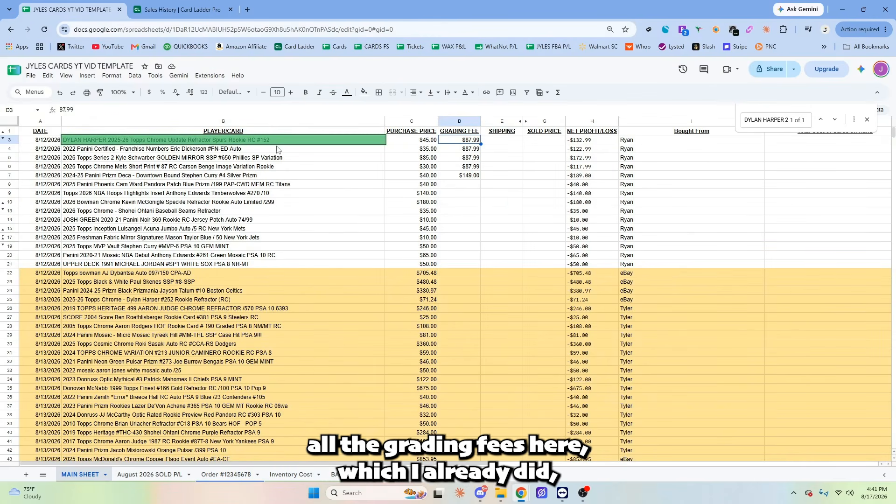
{"action": "left_click", "coordinate": [540, 142]}
{"action": "type", "text": "$150"}
{"action": "key", "text": "Return"}
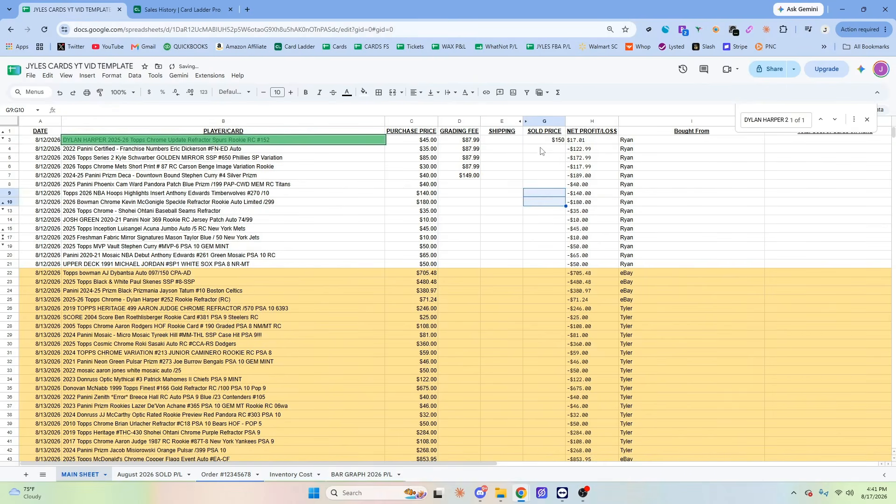
{"action": "type", "text": "$2"}
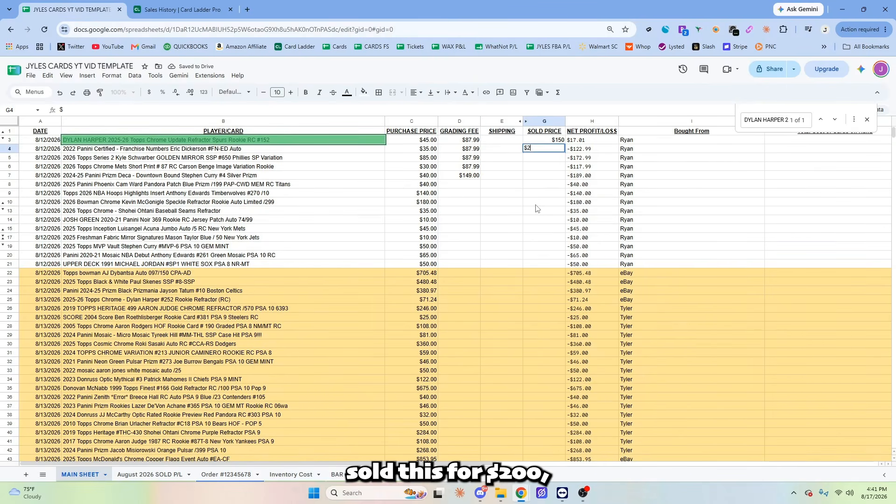
{"action": "type", "text": "00"}
{"action": "key", "text": "Return"}
{"action": "type", "text": "$"}
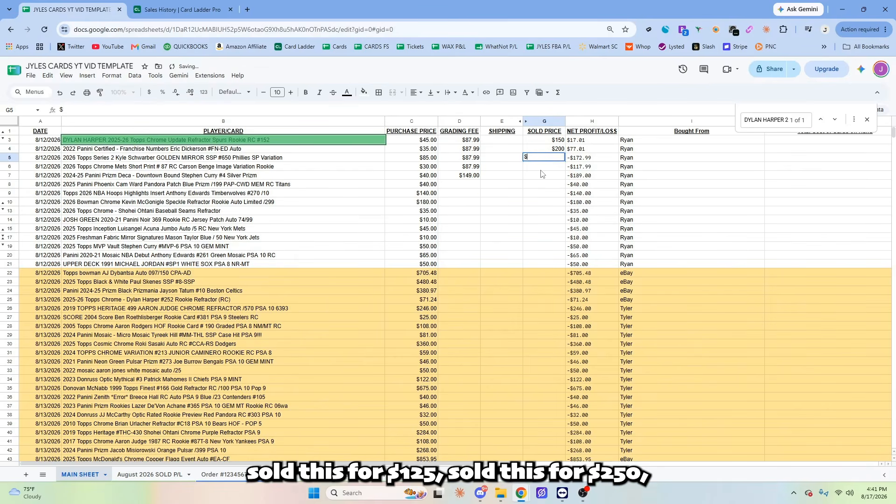
{"action": "type", "text": "125"}
{"action": "key", "text": "Return"}
{"action": "type", "text": "$"}
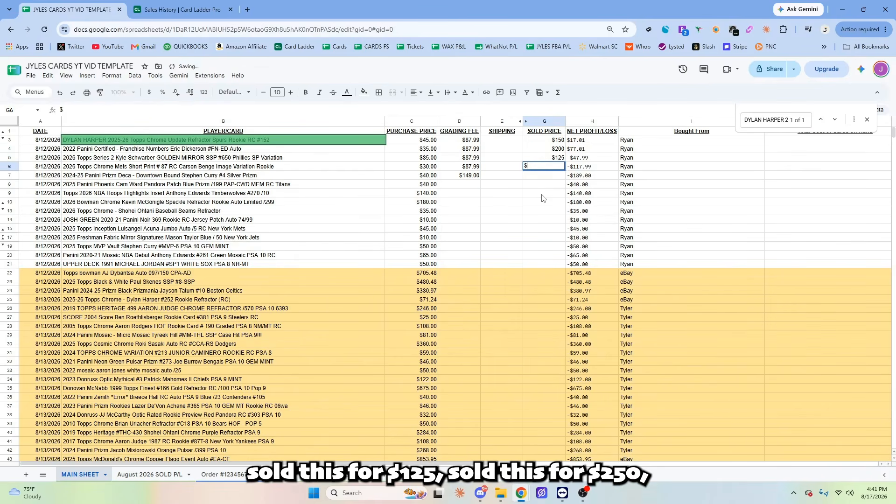
{"action": "type", "text": "250"}
{"action": "key", "text": "Return"}
{"action": "type", "text": "$"}
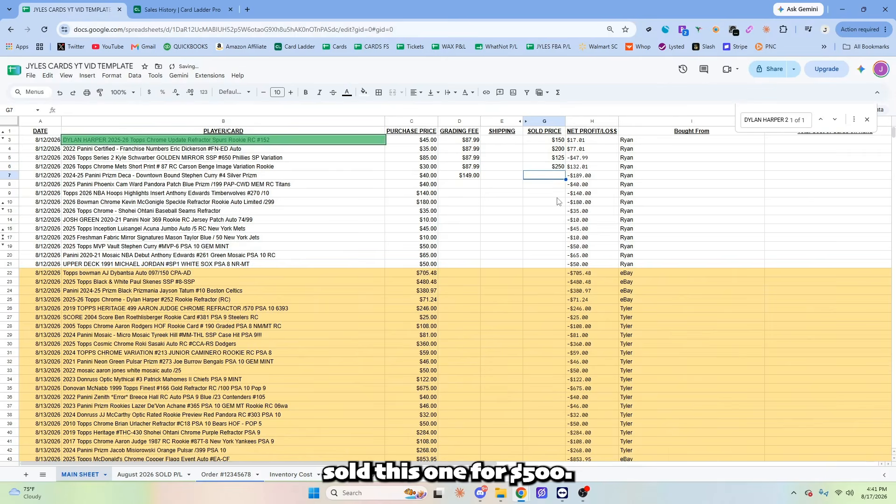
{"action": "type", "text": "500"}
{"action": "left_click", "coordinate": [540, 220]}
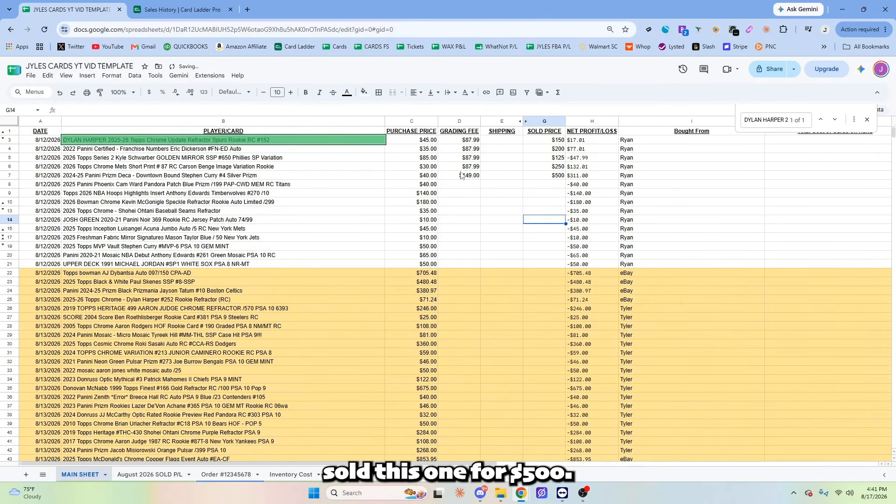
Fill MAIN SHEET rows 3 to 7 light green, and recolour the loss-making Kyle Schwarber row 5 light red.
{"action": "left_click", "coordinate": [11, 175]}
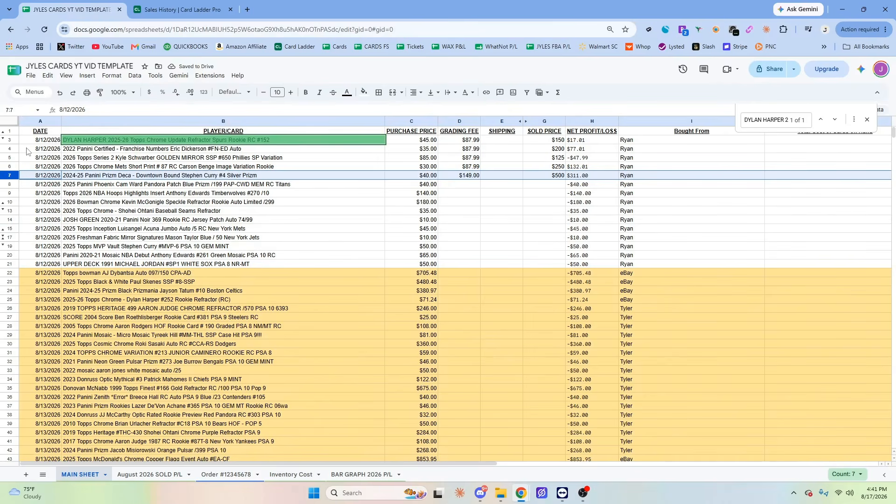
{"action": "left_click", "coordinate": [11, 140], "text": "shift"}
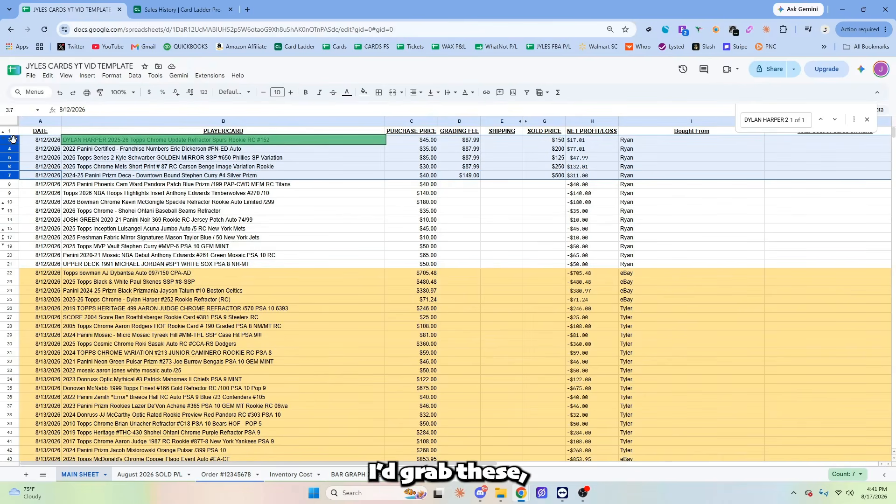
{"action": "left_click", "coordinate": [364, 92]}
{"action": "left_click", "coordinate": [399, 148]}
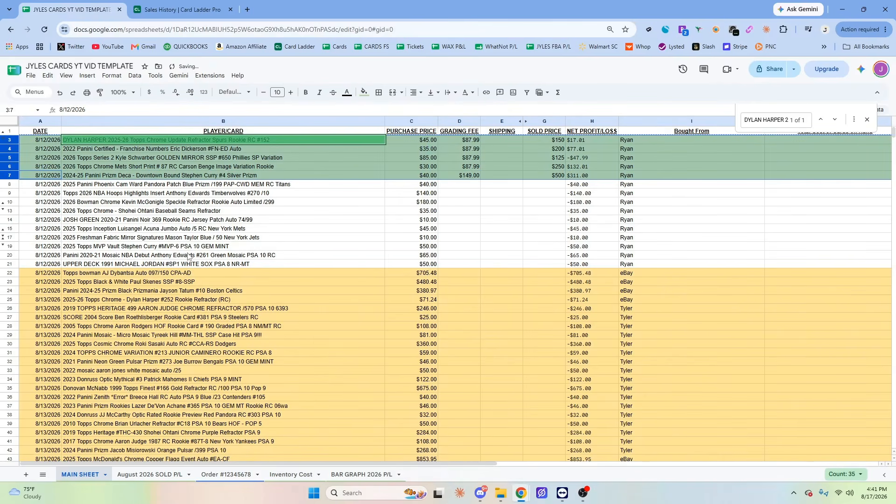
{"action": "left_click", "coordinate": [496, 221]}
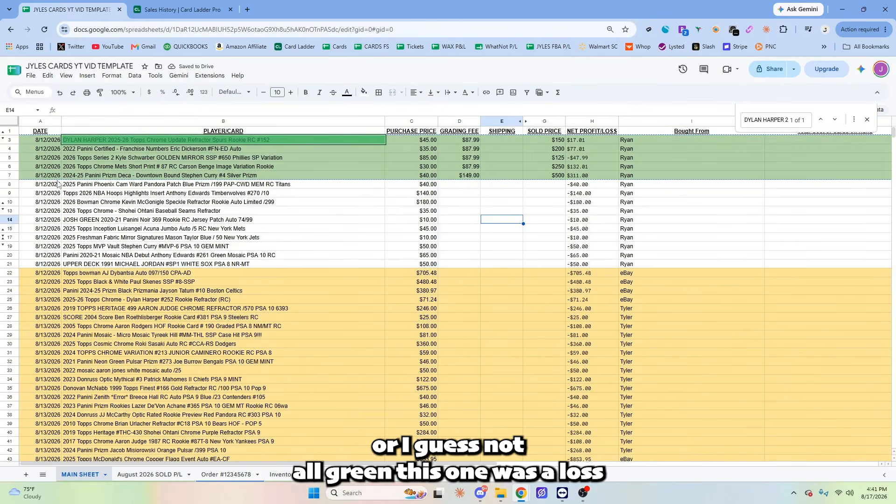
{"action": "left_click", "coordinate": [10, 158]}
{"action": "left_click", "coordinate": [364, 92]}
{"action": "left_click", "coordinate": [371, 148]}
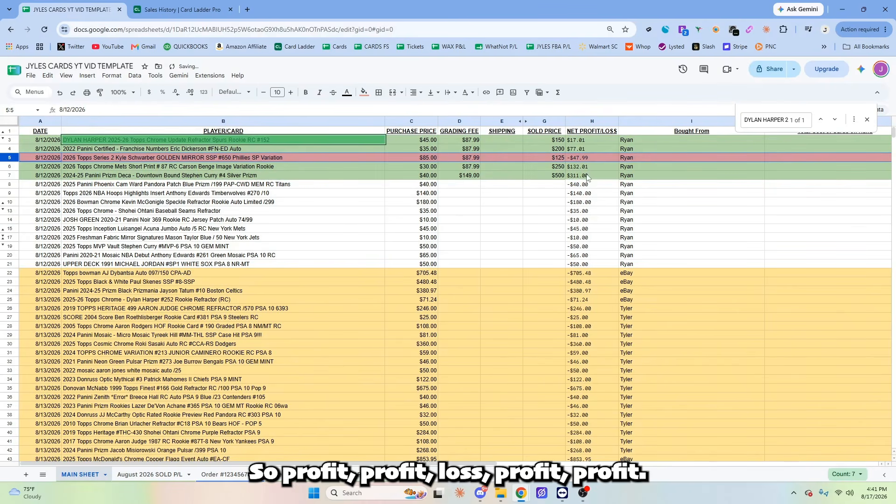
Copy the five sold card rows 3 to 7 from the MAIN SHEET into the August 2026 SOLD P/L sheet starting at row 30.
{"action": "left_click", "coordinate": [11, 173]}
{"action": "left_click", "coordinate": [11, 140], "text": "shift"}
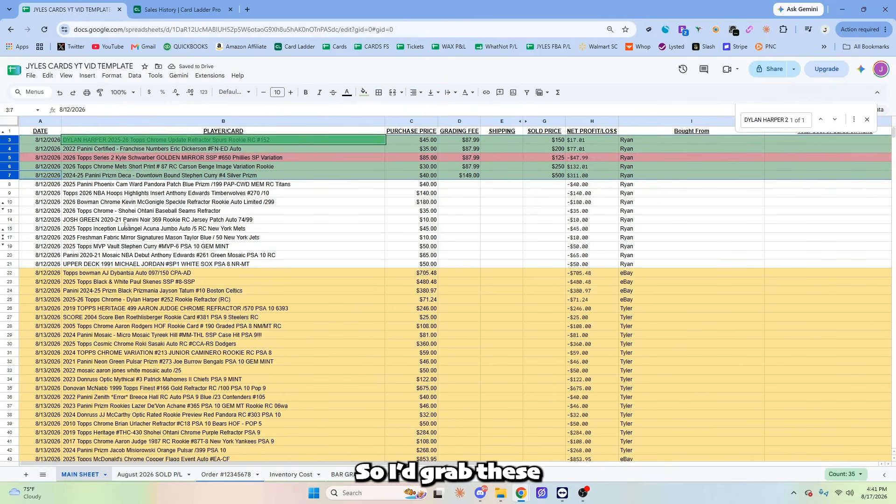
{"action": "left_click", "coordinate": [149, 474]}
{"action": "scroll", "coordinate": [102, 368], "scroll_direction": "down", "scroll_amount": 2}
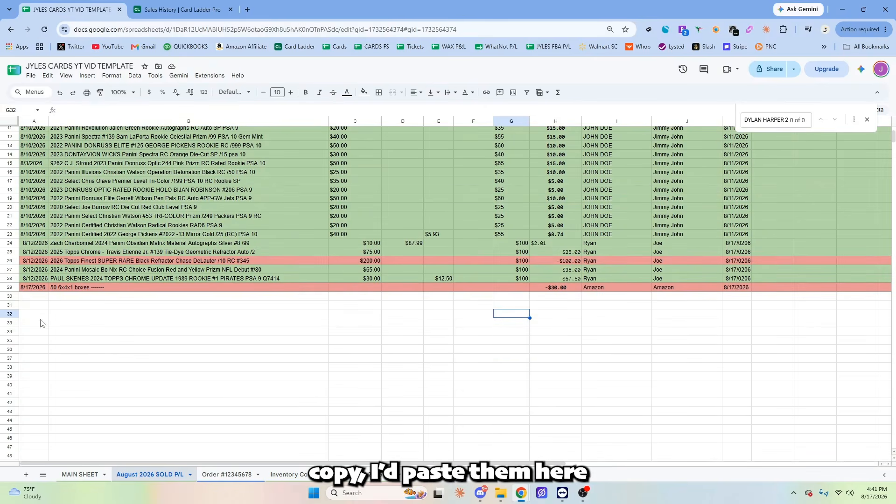
{"action": "left_click", "coordinate": [10, 296]}
{"action": "key", "text": "ctrl+v"}
{"action": "left_click", "coordinate": [417, 376]}
{"action": "scroll", "coordinate": [458, 365], "scroll_direction": "up", "scroll_amount": 3}
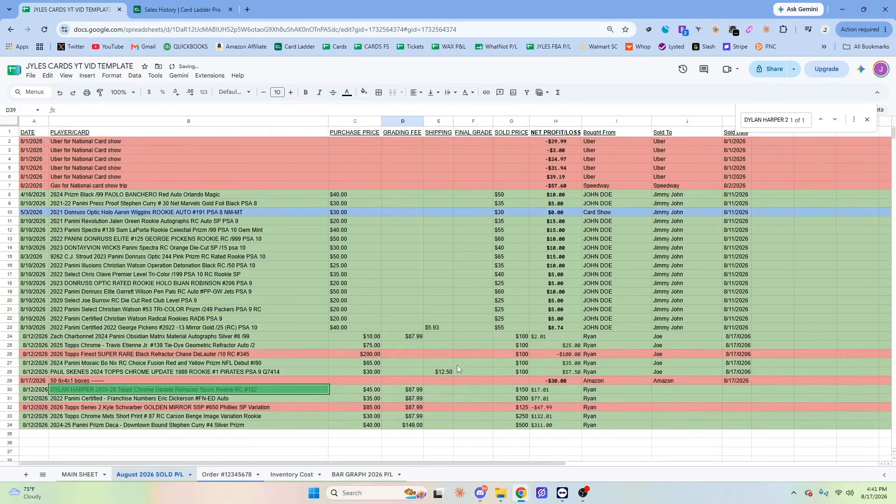
{"action": "scroll", "coordinate": [458, 365], "scroll_direction": "down", "scroll_amount": 1}
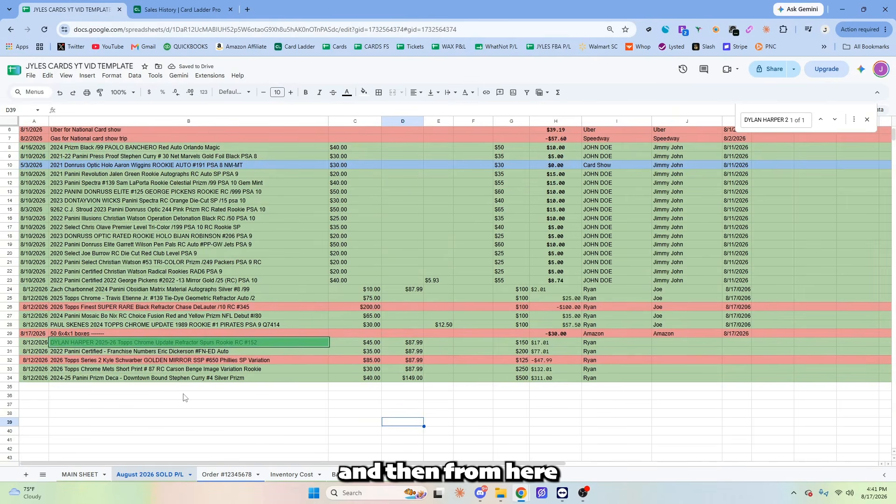
Enter a $150 sold price for the Dylan Harper card on the order sheet and fill its row green.
{"action": "left_click", "coordinate": [522, 346]}
{"action": "left_click", "coordinate": [251, 343]}
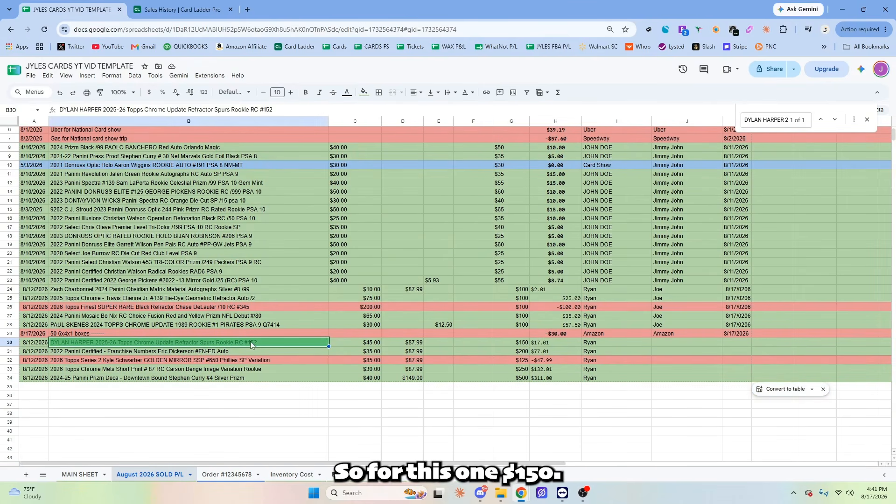
{"action": "left_click", "coordinate": [80, 474]}
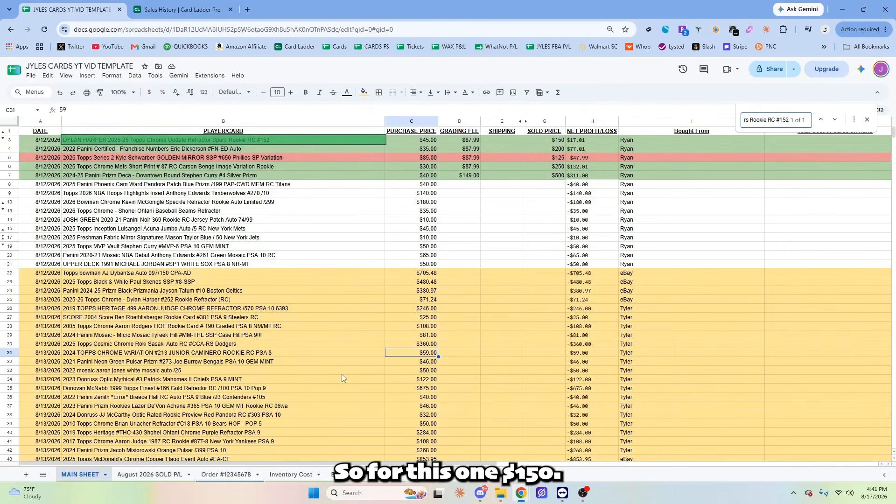
{"action": "left_click", "coordinate": [226, 474]}
{"action": "left_click", "coordinate": [541, 154]}
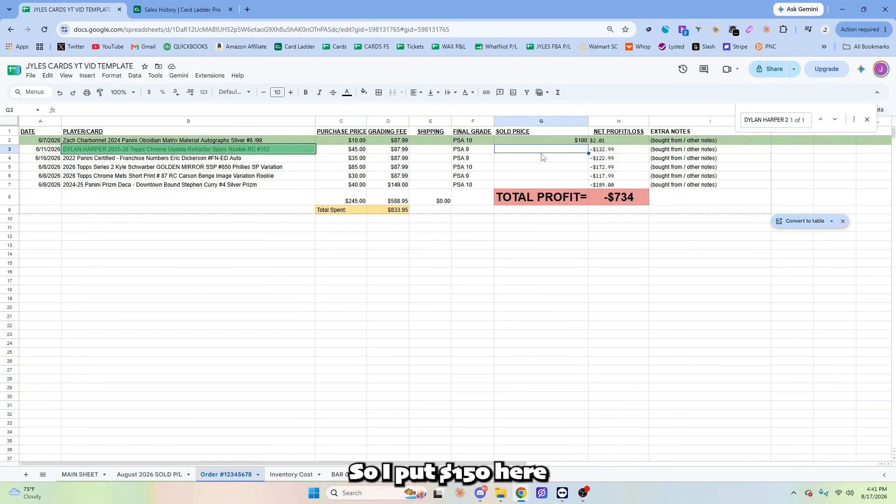
{"action": "type", "text": "$150"}
{"action": "left_click", "coordinate": [500, 289]}
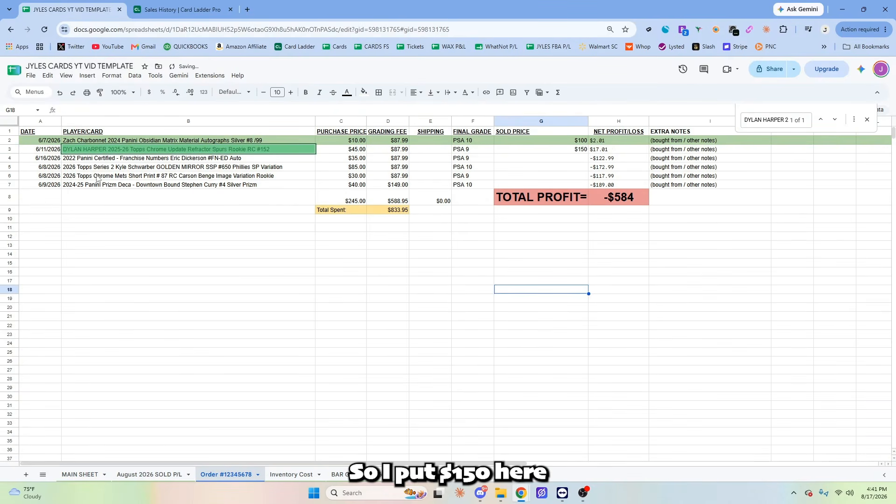
{"action": "left_click", "coordinate": [10, 149]}
{"action": "left_click", "coordinate": [364, 92]}
{"action": "left_click", "coordinate": [403, 152]}
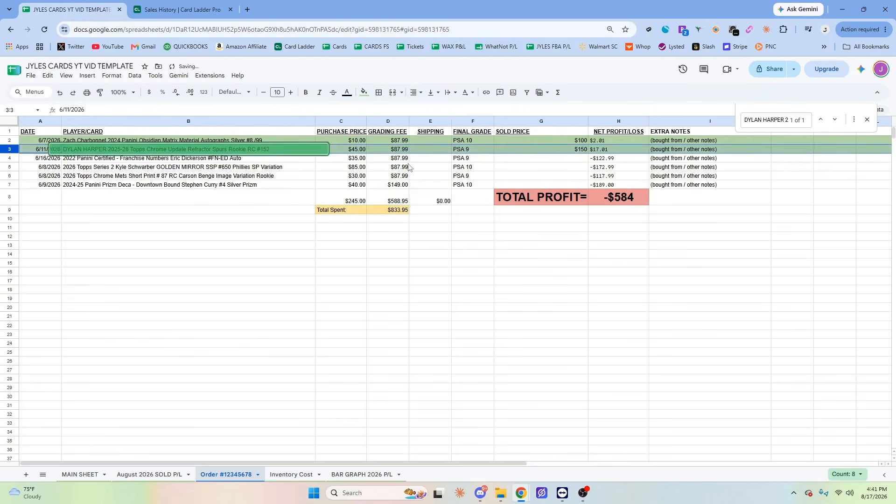
Enter a $200 sold price for the Eric Dickerson card on the order sheet and fill its row green.
{"action": "left_click", "coordinate": [80, 475]}
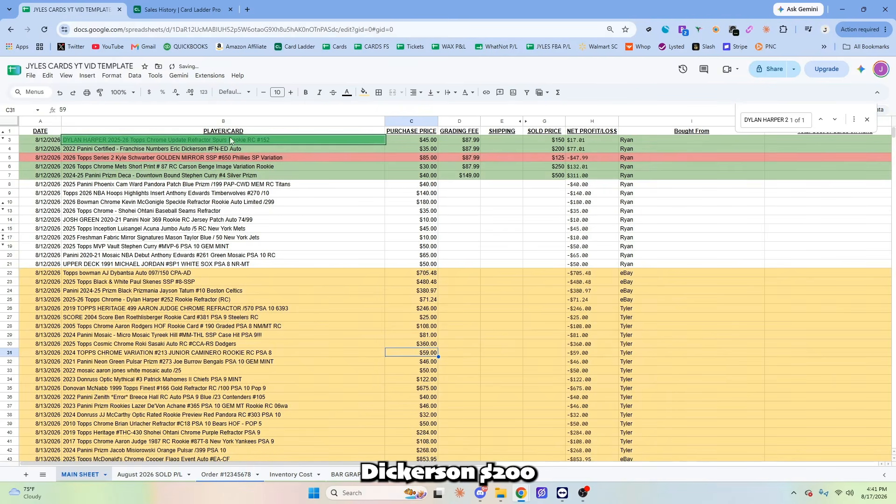
{"action": "left_click", "coordinate": [227, 475]}
{"action": "left_click", "coordinate": [541, 159]}
{"action": "type", "text": "200"}
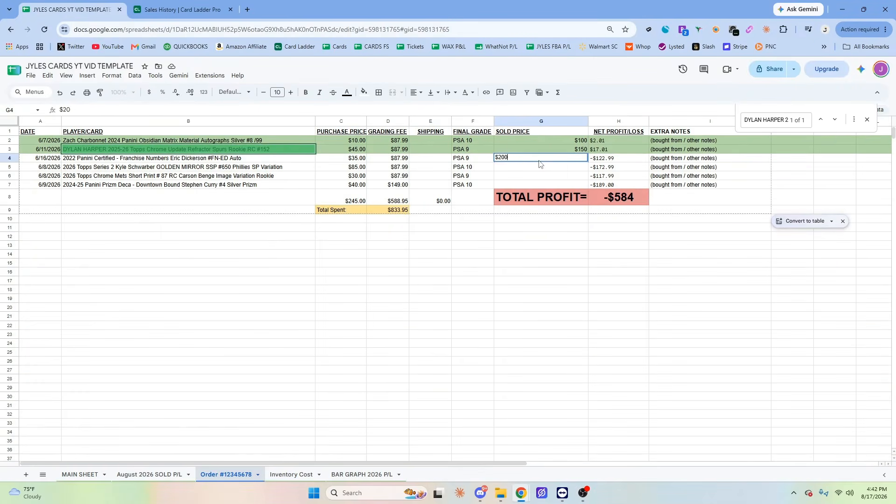
{"action": "left_click", "coordinate": [554, 318]}
{"action": "left_click", "coordinate": [9, 158]}
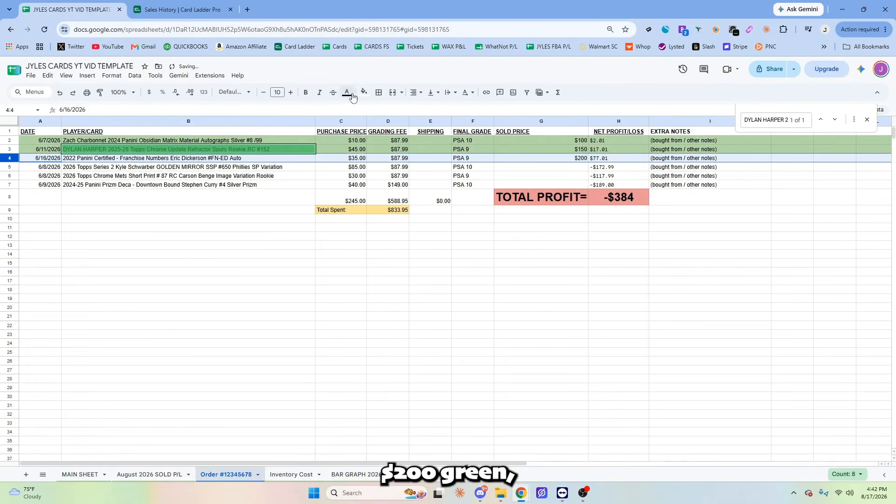
{"action": "left_click", "coordinate": [364, 92]}
{"action": "left_click", "coordinate": [403, 148]}
Enter a $125 sold price for the Kyle Schwarber card on the order sheet and fill its row light red.
{"action": "left_click", "coordinate": [80, 474]}
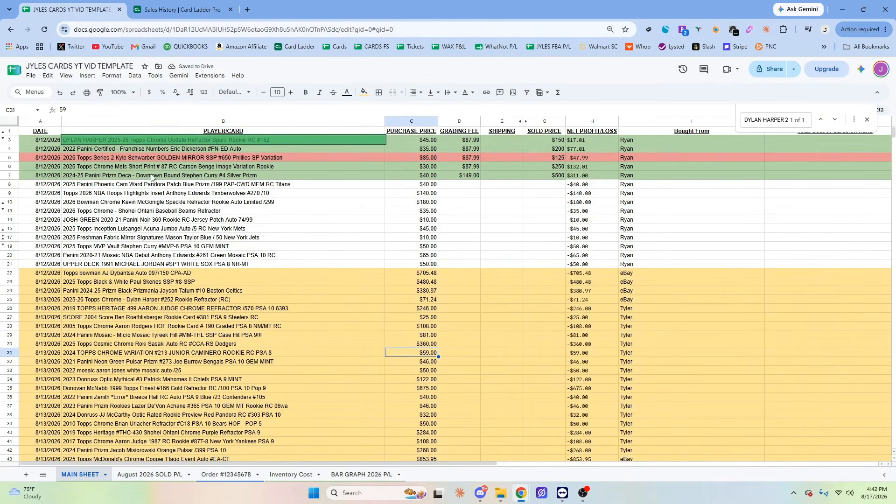
{"action": "left_click", "coordinate": [240, 475]}
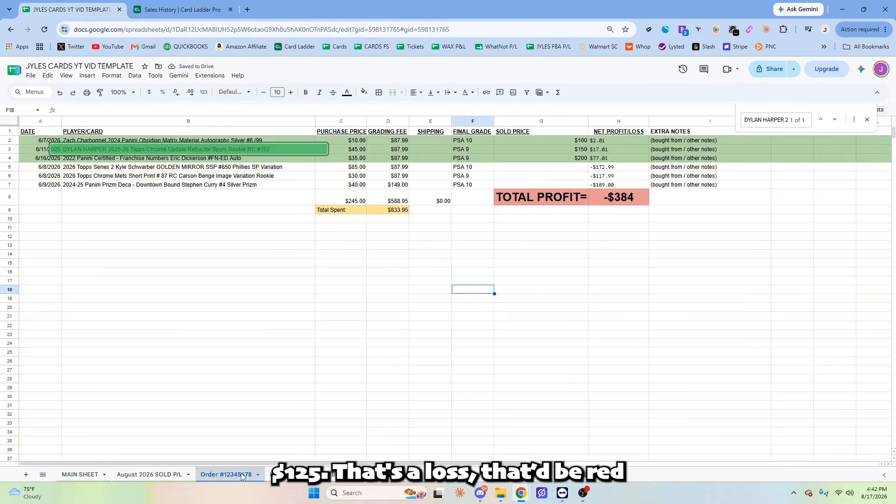
{"action": "left_click", "coordinate": [531, 168]}
{"action": "type", "text": "$125"}
{"action": "left_click", "coordinate": [500, 292]}
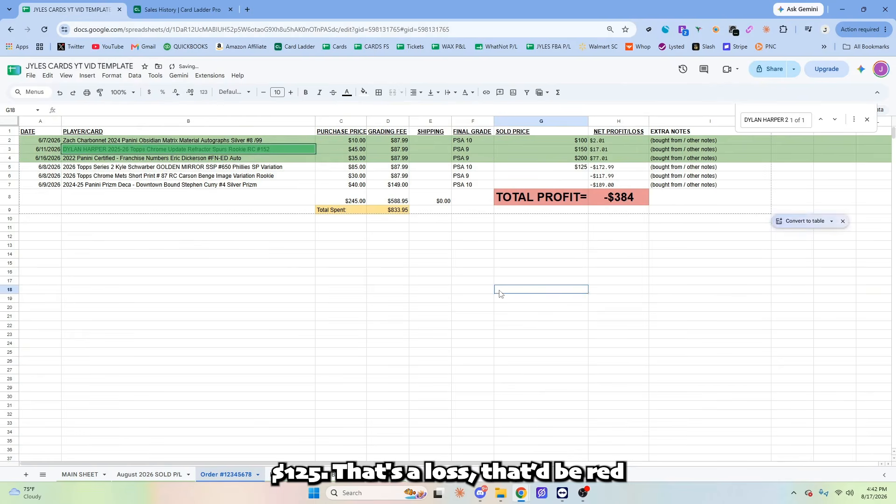
{"action": "left_click", "coordinate": [9, 166]}
{"action": "left_click", "coordinate": [364, 92]}
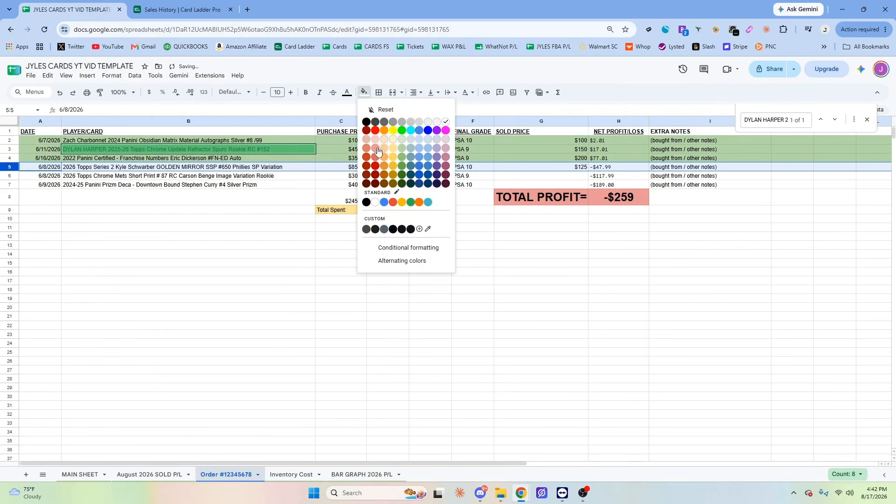
{"action": "left_click", "coordinate": [378, 153]}
Enter sold prices of $250 for the Carson Benge card and $500 for the Stephen Curry card on the order sheet, filling both rows green.
{"action": "left_click", "coordinate": [80, 474]}
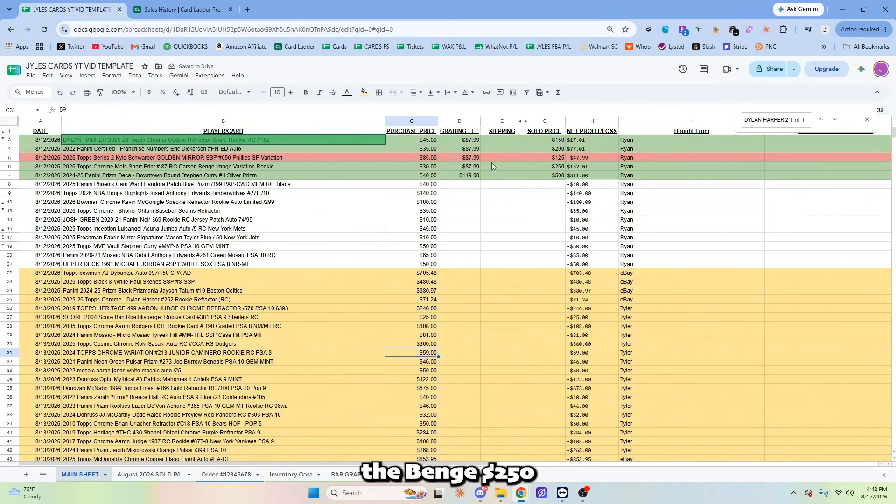
{"action": "left_click", "coordinate": [226, 475]}
{"action": "left_click", "coordinate": [531, 176]}
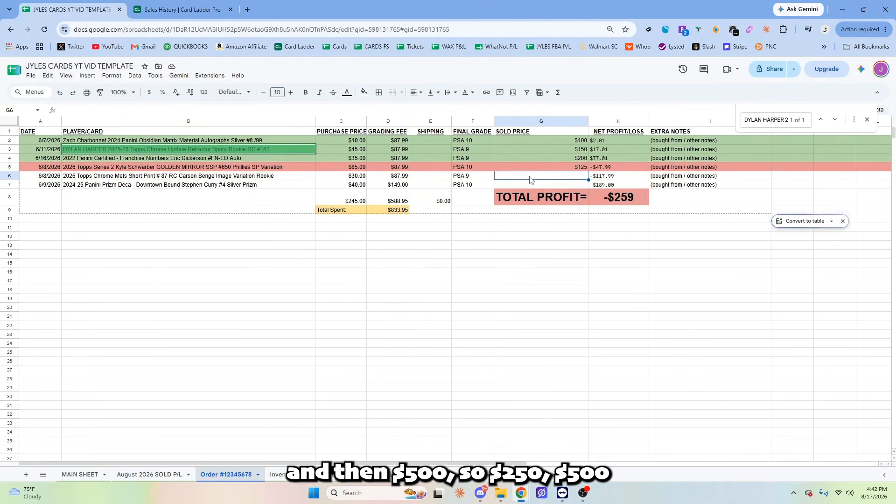
{"action": "type", "text": "$250"}
{"action": "key", "text": "Return"}
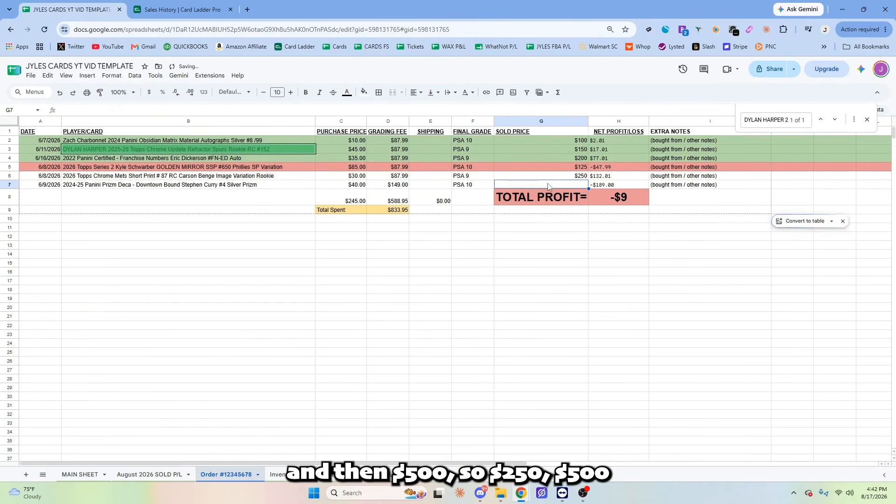
{"action": "type", "text": "$500"}
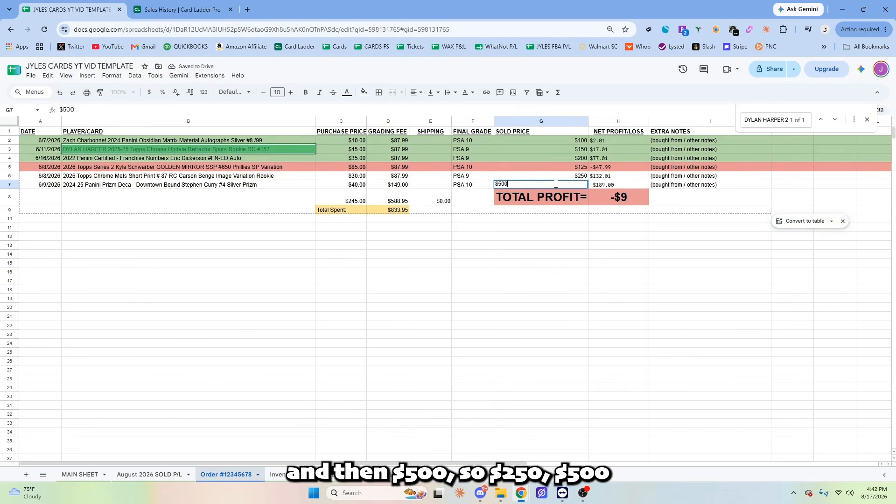
{"action": "left_click", "coordinate": [528, 236]}
{"action": "left_click_drag", "start_coordinate": [10, 176], "coordinate": [10, 185]}
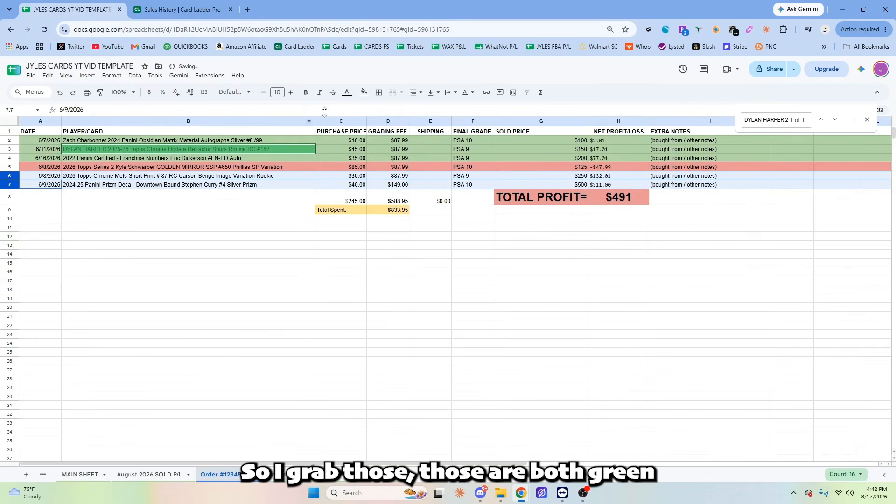
{"action": "left_click", "coordinate": [364, 92]}
{"action": "left_click", "coordinate": [402, 148]}
{"action": "left_click", "coordinate": [472, 272]}
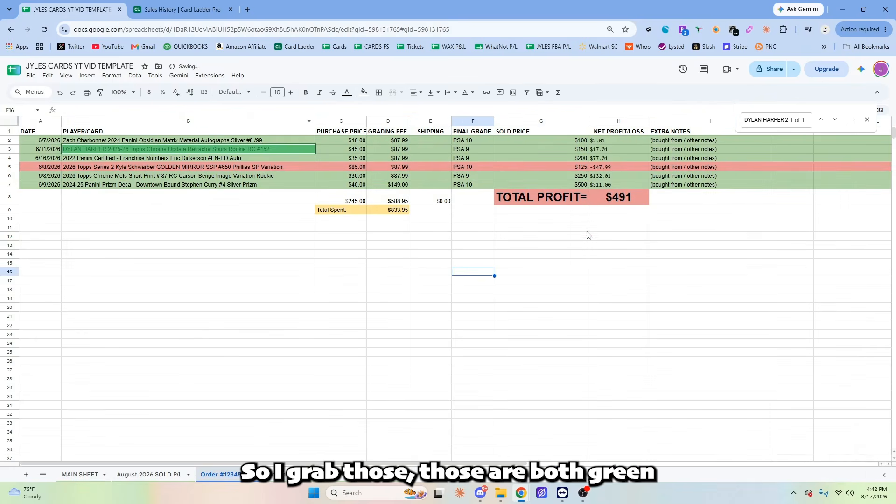
Change the fill of the order sheet's TOTAL PROFIT label and amount cells to green.
{"action": "left_click", "coordinate": [616, 204]}
{"action": "left_click", "coordinate": [540, 202], "text": "shift"}
{"action": "left_click", "coordinate": [364, 93]}
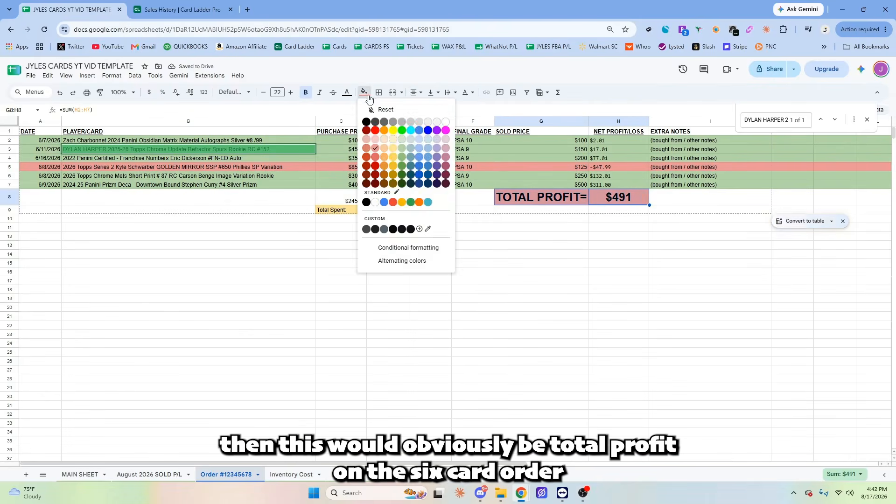
{"action": "left_click", "coordinate": [403, 150]}
{"action": "left_click", "coordinate": [472, 298]}
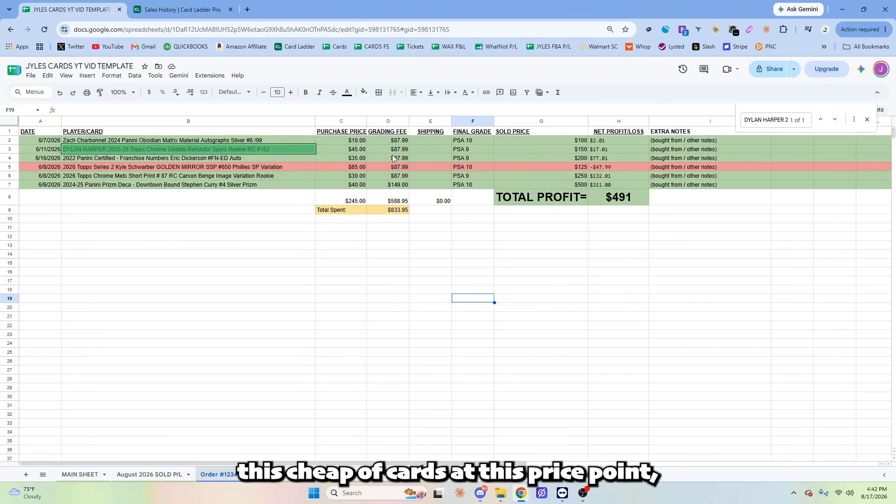
Check the total spent and total profit formulas on the order sheet and hide the completed order sheet.
{"action": "double_click", "coordinate": [399, 210]}
{"action": "left_click", "coordinate": [438, 248]}
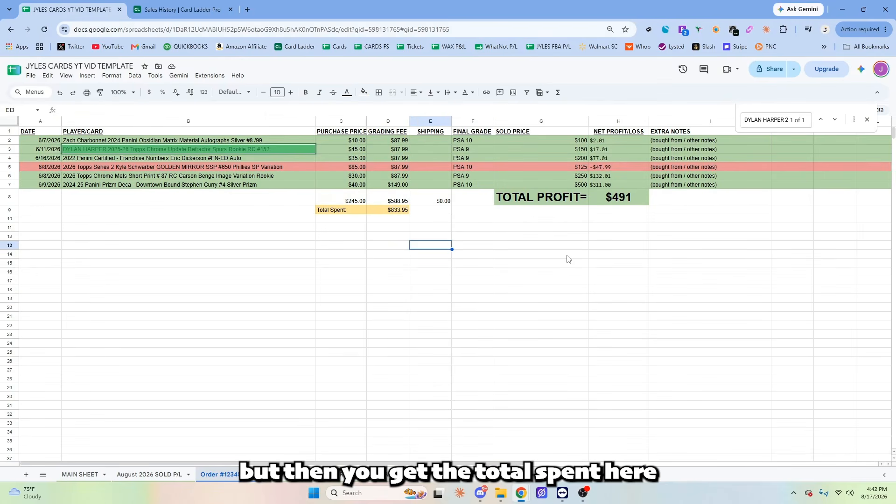
{"action": "double_click", "coordinate": [622, 198]}
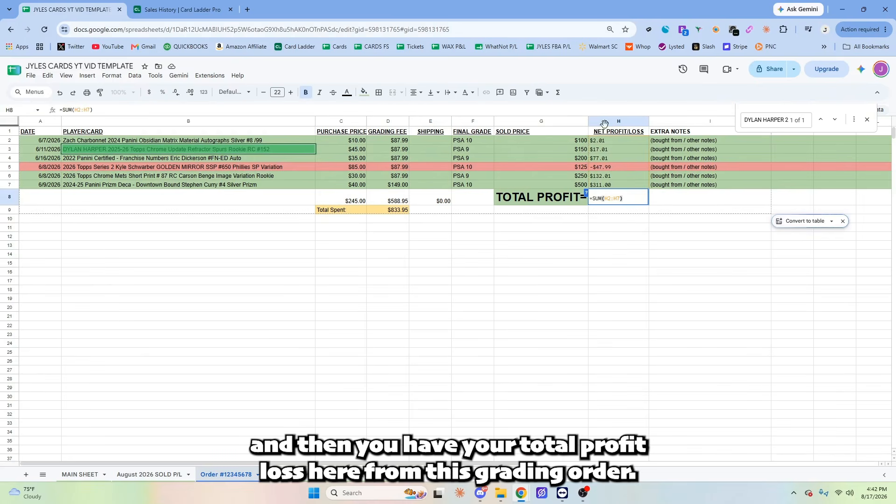
{"action": "left_click", "coordinate": [625, 248]}
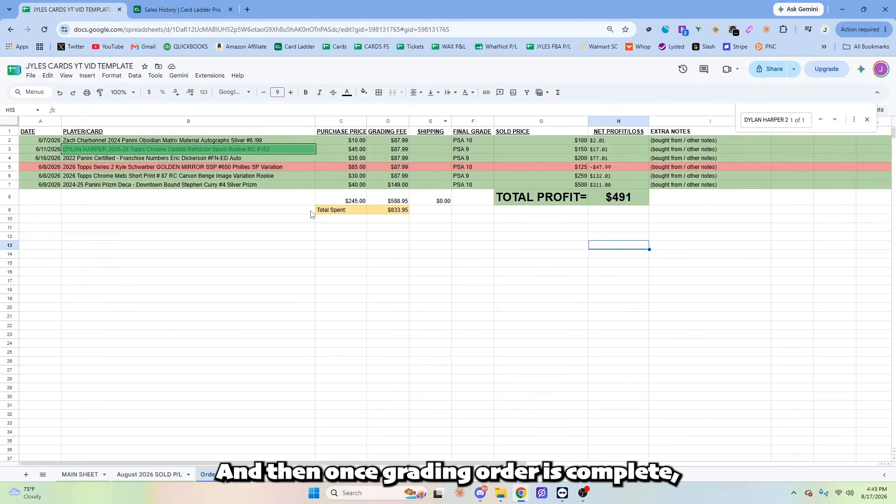
{"action": "right_click", "coordinate": [208, 474]}
{"action": "left_click", "coordinate": [220, 408]}
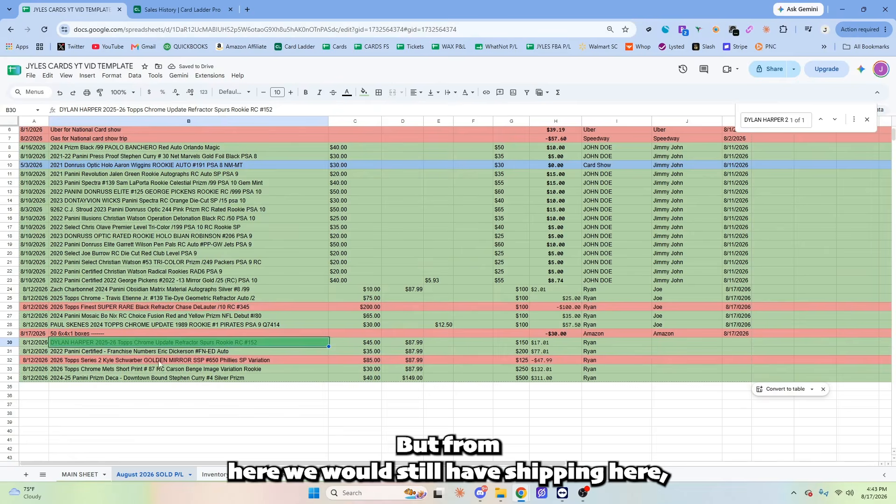
Enter a $10 shipping cost for the Stephen Curry card on the August sold sheet and check its net profit formula.
{"action": "left_click", "coordinate": [14, 343]}
{"action": "left_click_drag", "start_coordinate": [12, 354], "coordinate": [9, 379]}
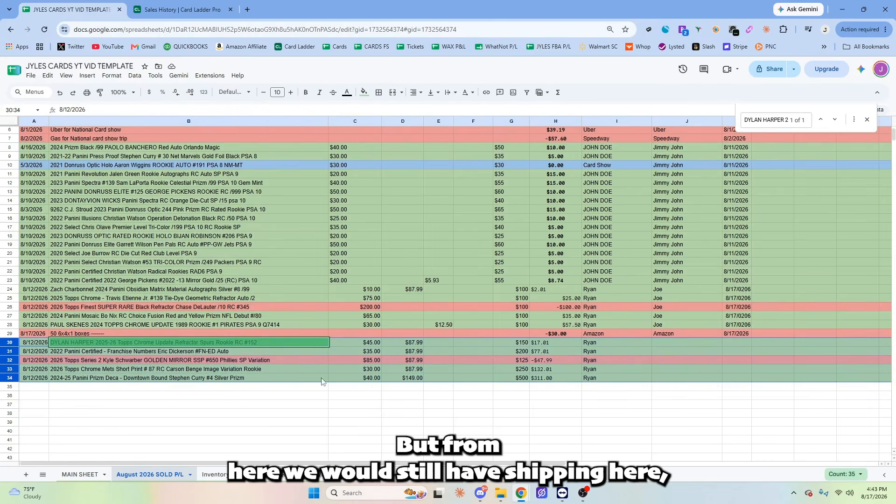
{"action": "left_click", "coordinate": [447, 379]}
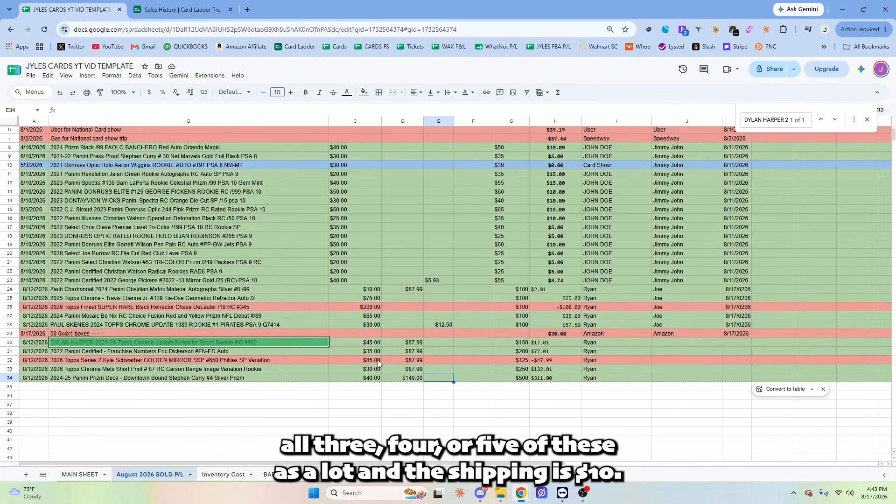
{"action": "type", "text": "$10"}
{"action": "left_click", "coordinate": [473, 404]}
{"action": "scroll", "coordinate": [470, 370], "scroll_direction": "up", "scroll_amount": 2}
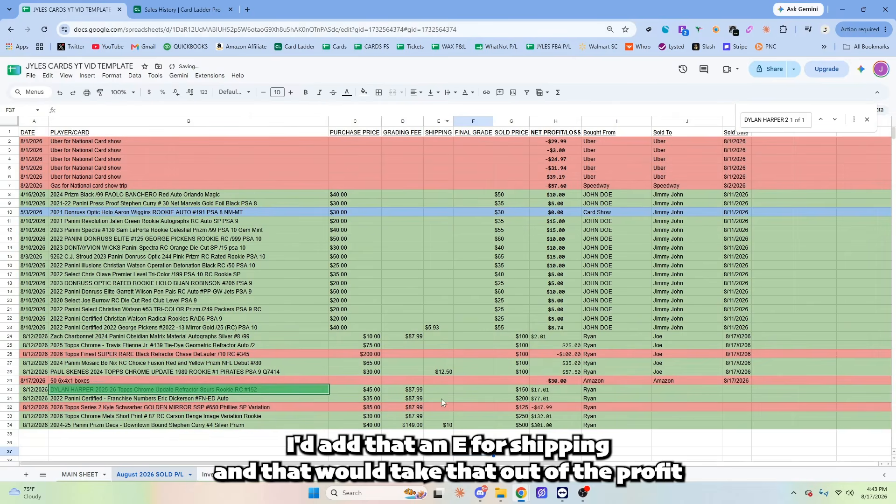
{"action": "left_click", "coordinate": [573, 426]}
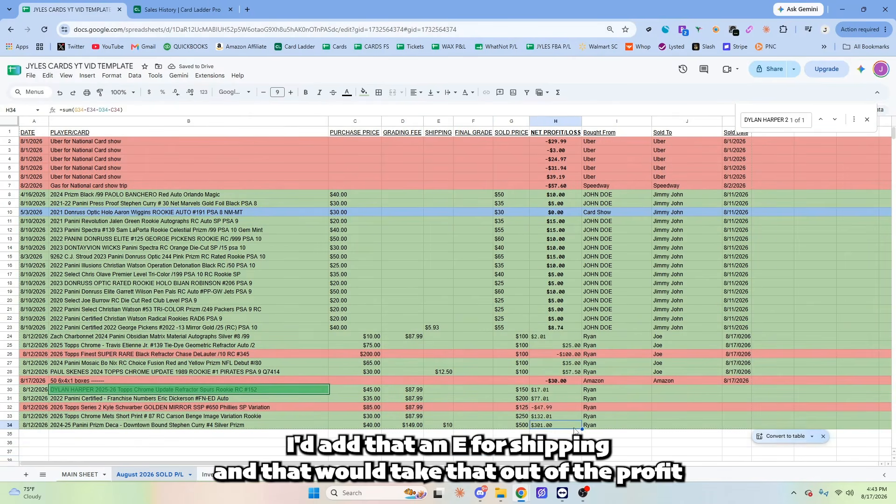
{"action": "left_click", "coordinate": [680, 390]}
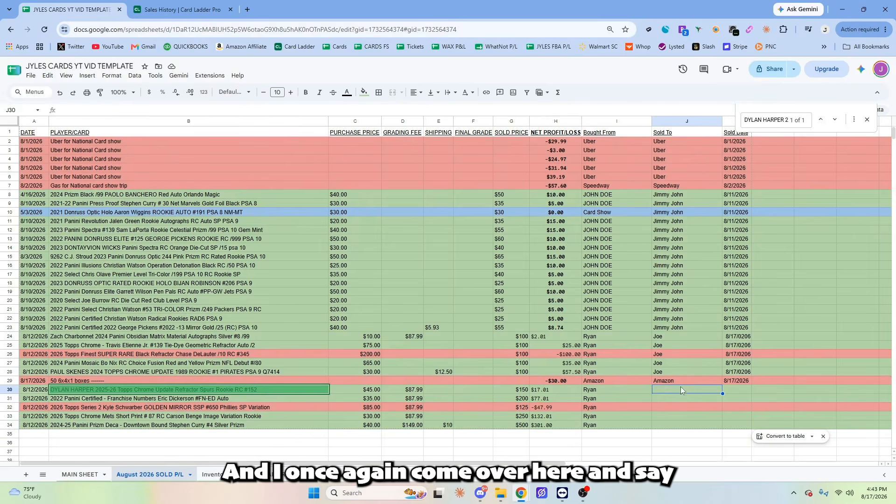
{"action": "key", "text": "Return"}
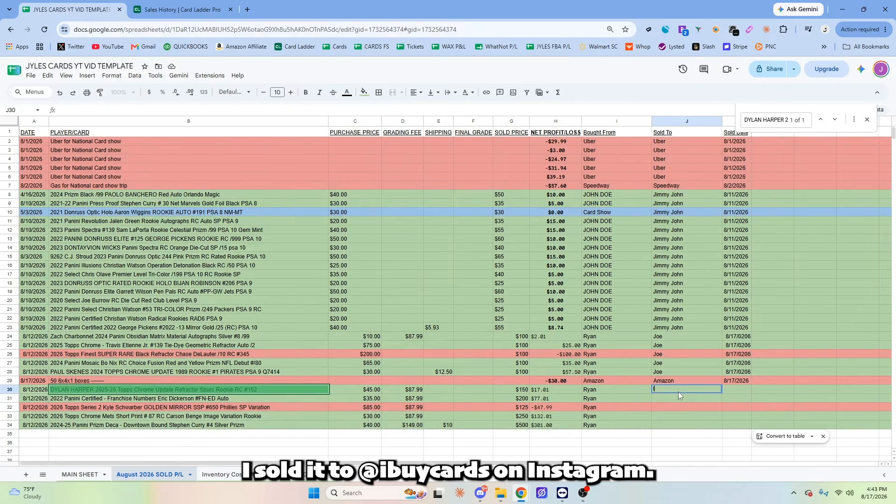
{"action": "type", "text": "IBUYCARDS ("}
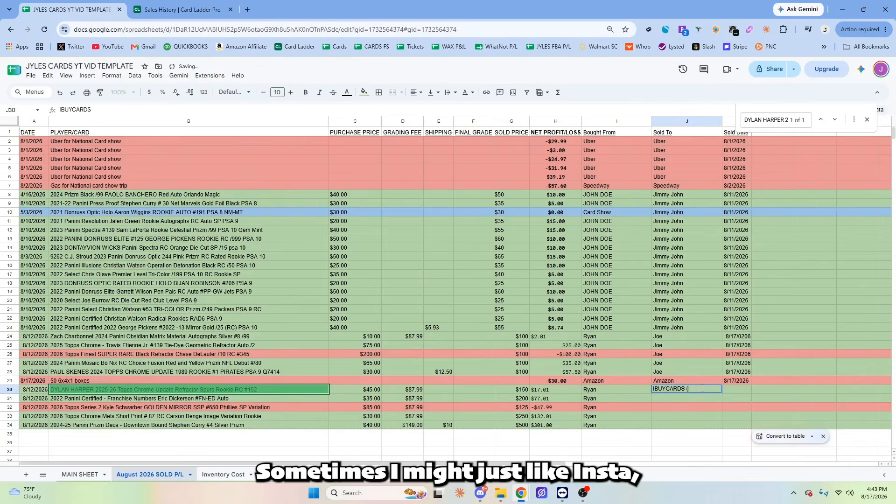
{"action": "type", "text": "insta"}
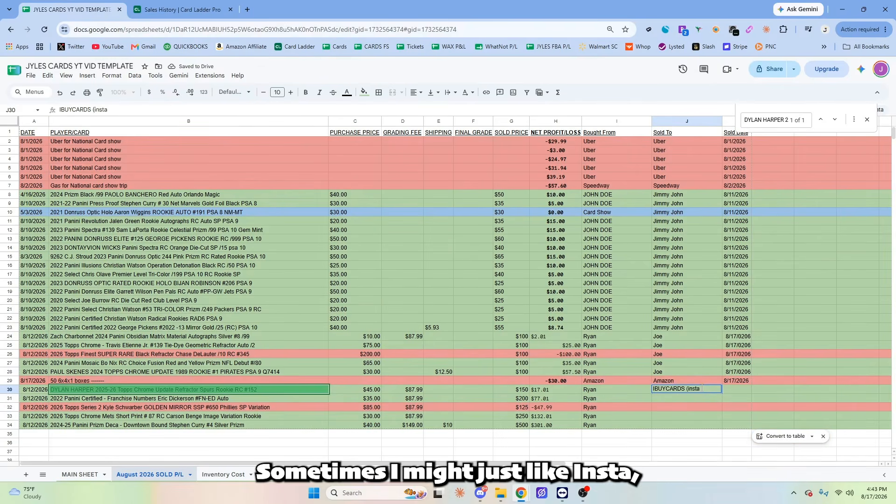
{"action": "left_click", "coordinate": [654, 390]}
{"action": "type", "text": "@"}
{"action": "left_click", "coordinate": [685, 424]}
Copy the Dylan Harper card's Sold To value to the four card rows below it.
{"action": "left_click", "coordinate": [687, 394]}
{"action": "key", "text": "ctrl+c"}
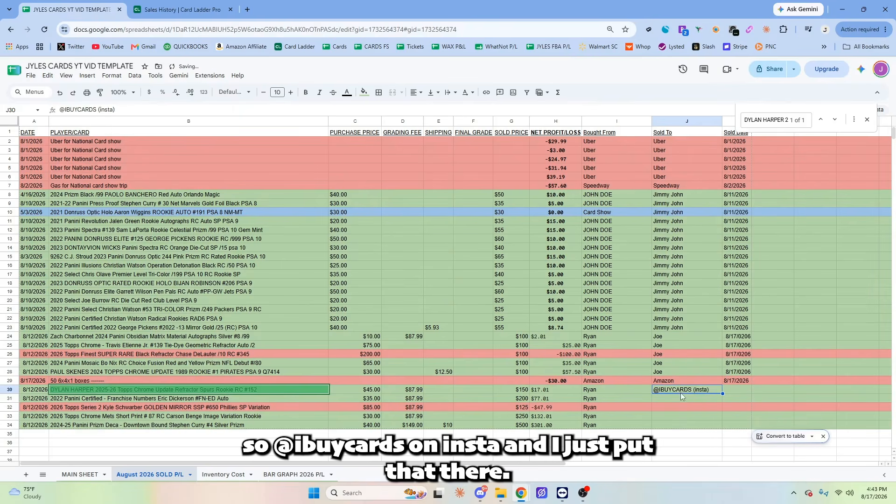
{"action": "left_click", "coordinate": [682, 399]}
{"action": "key", "text": "ctrl+v"}
{"action": "left_click", "coordinate": [682, 407]}
{"action": "key", "text": "ctrl+v"}
{"action": "left_click", "coordinate": [679, 414]}
{"action": "key", "text": "ctrl+v"}
{"action": "left_click", "coordinate": [679, 425]}
{"action": "key", "text": "ctrl+v"}
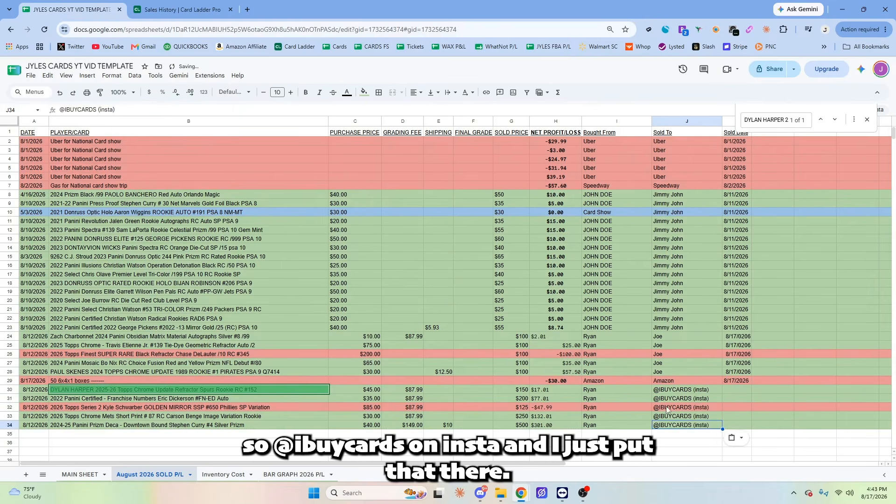
Copy the Paul Skenes card's sold date, 8/17/0206, to the five newly added card rows 30 to 34.
{"action": "double_click", "coordinate": [734, 371]}
{"action": "key", "text": "ctrl+c"}
{"action": "left_click", "coordinate": [740, 390]}
{"action": "key", "text": "ctrl+v"}
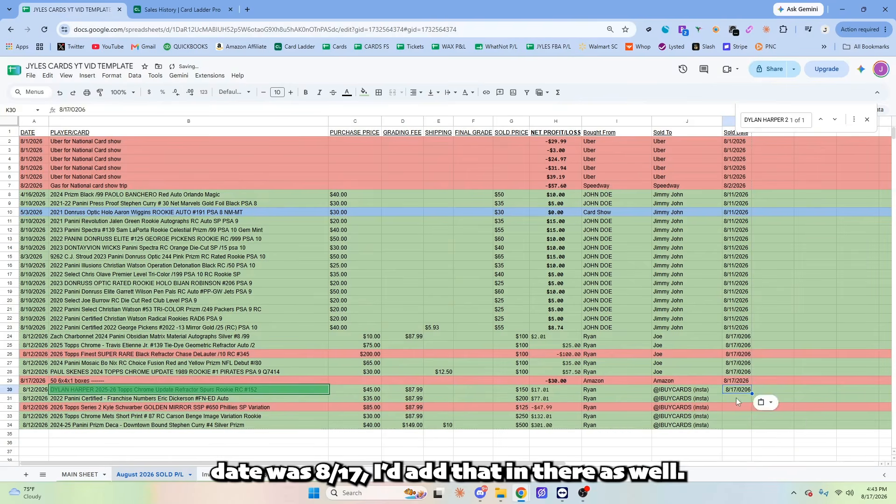
{"action": "left_click_drag", "start_coordinate": [736, 398], "coordinate": [736, 425]}
{"action": "key", "text": "ctrl+v"}
{"action": "left_click", "coordinate": [707, 427]}
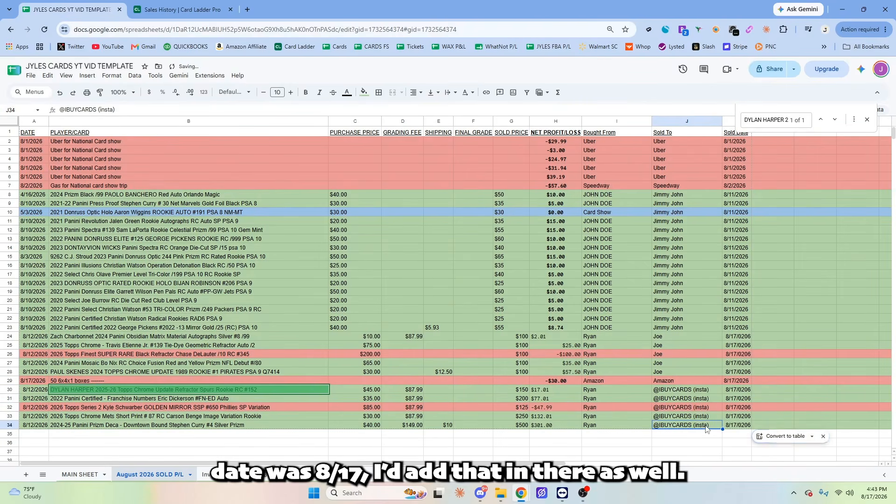
Check August's profit and the current inventory cost, and hide the sold card rows 3 to 7 on the main sheet.
{"action": "left_click", "coordinate": [280, 474]}
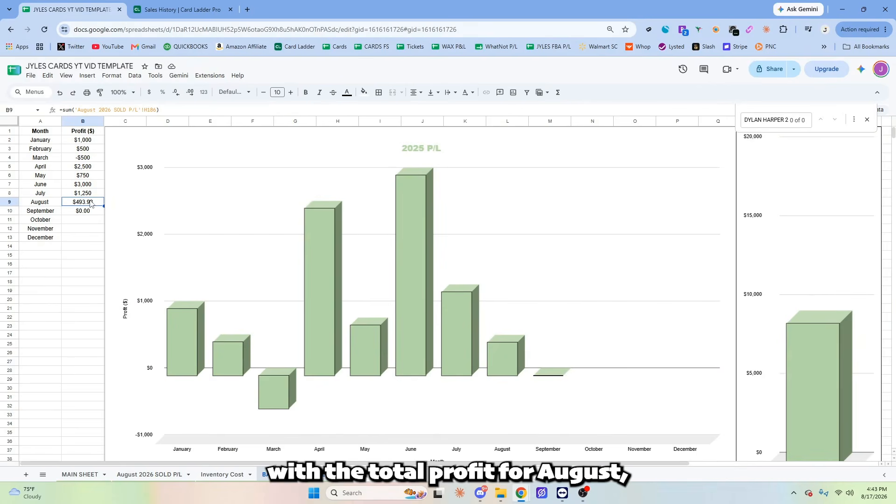
{"action": "left_click", "coordinate": [140, 475]}
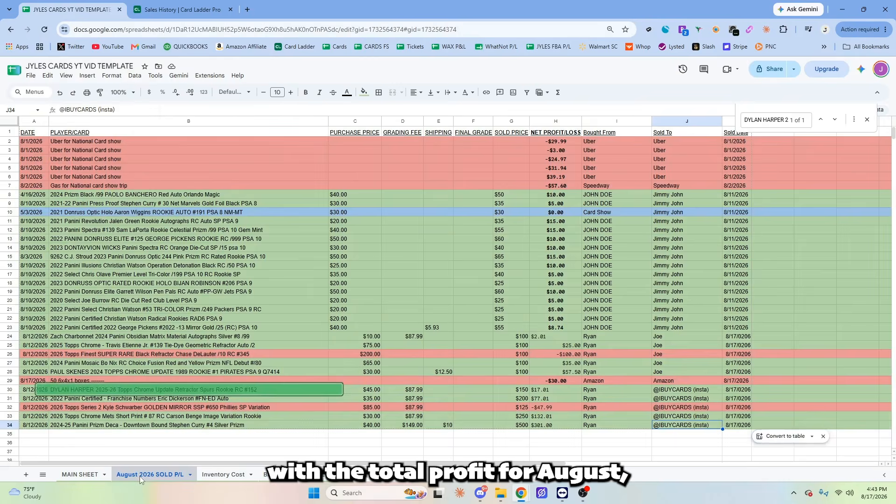
{"action": "left_click", "coordinate": [224, 476]}
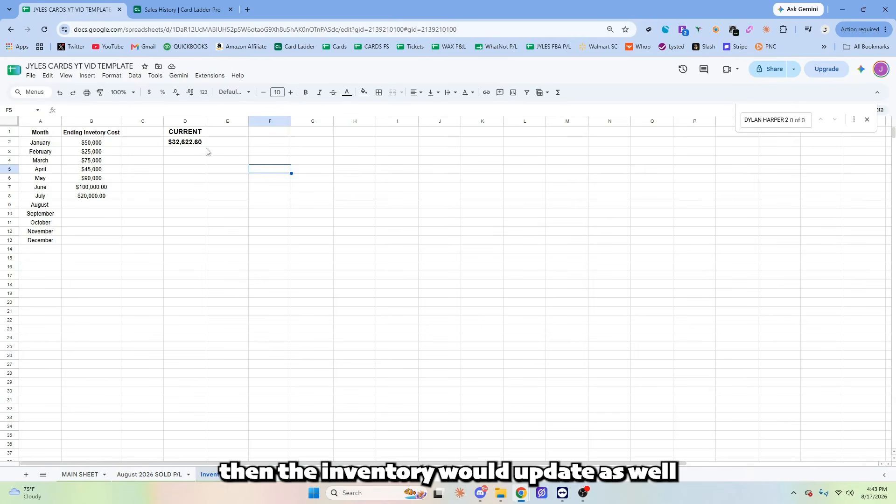
{"action": "left_click", "coordinate": [80, 475]}
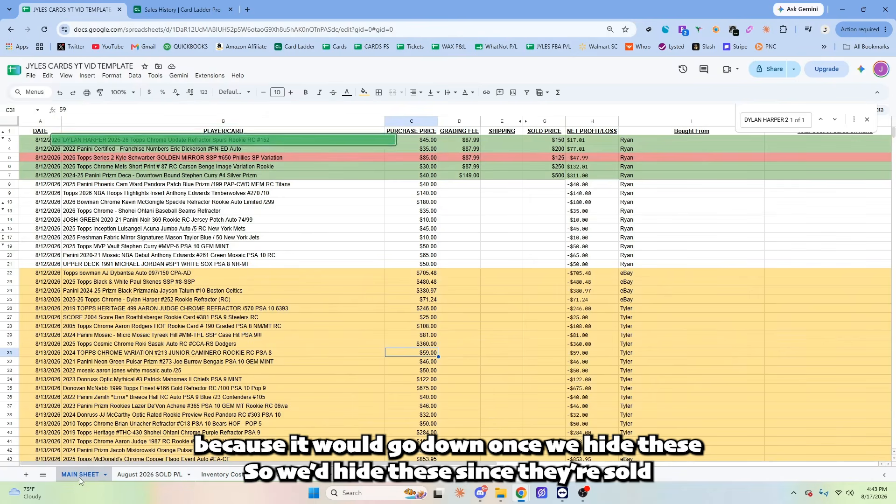
{"action": "left_click", "coordinate": [11, 175]}
{"action": "left_click", "coordinate": [11, 139], "text": "shift"}
{"action": "right_click", "coordinate": [11, 140]}
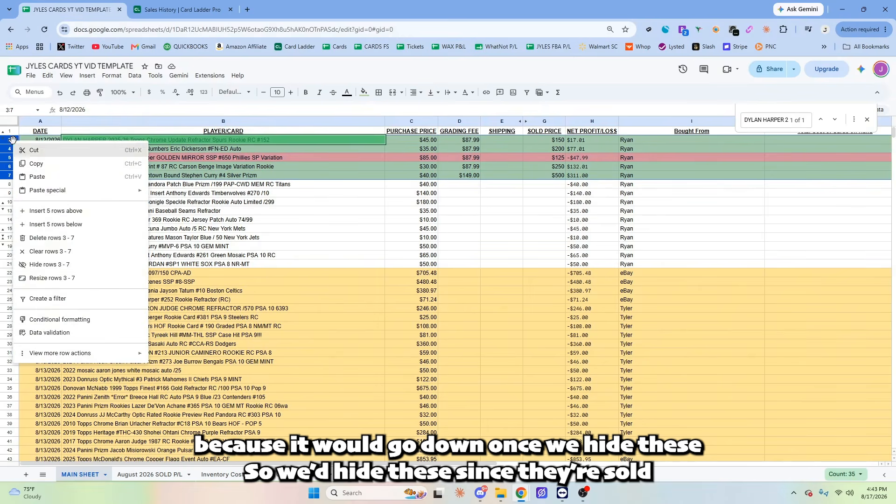
{"action": "left_click", "coordinate": [50, 264]}
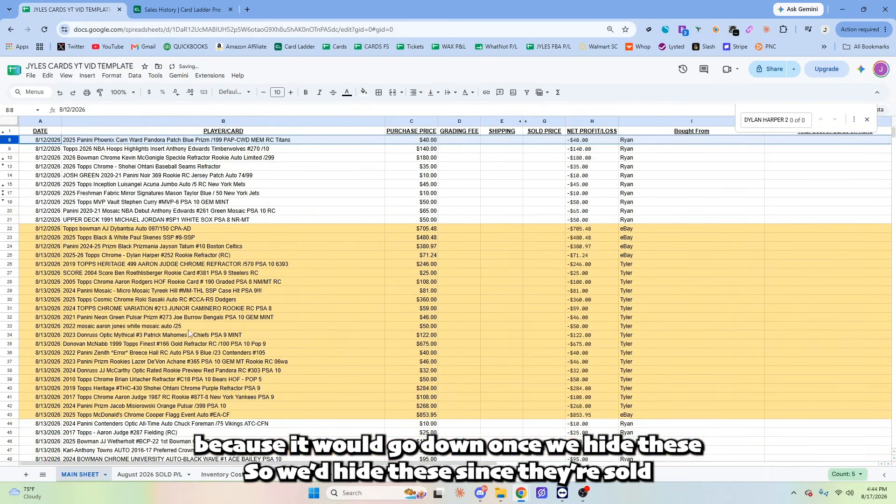
Review the current inventory cost, the monthly profit bar graph and the year total profit.
{"action": "left_click", "coordinate": [221, 474]}
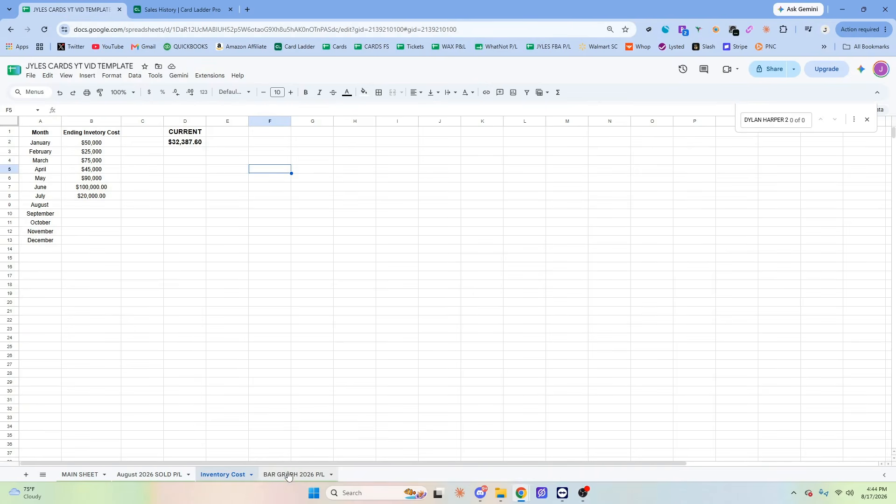
{"action": "left_click", "coordinate": [295, 474]}
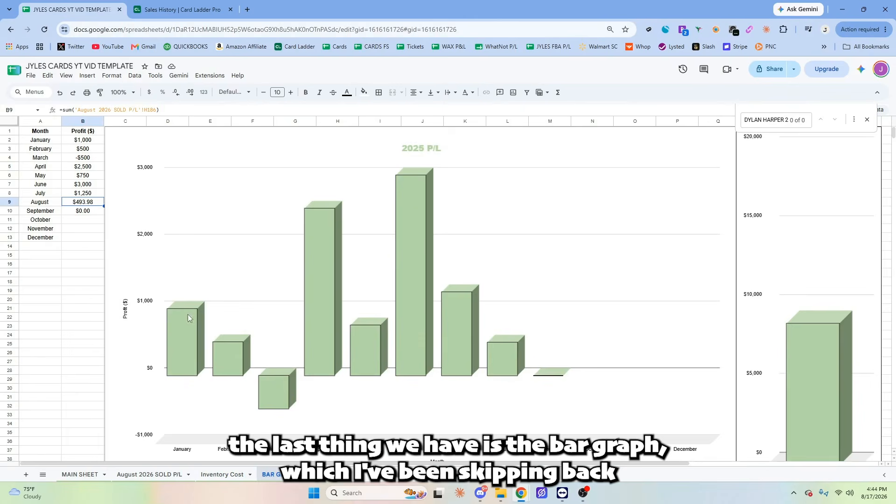
{"action": "scroll", "coordinate": [189, 319], "scroll_direction": "down", "scroll_amount": 3}
{"action": "scroll", "coordinate": [190, 319], "scroll_direction": "up", "scroll_amount": 2}
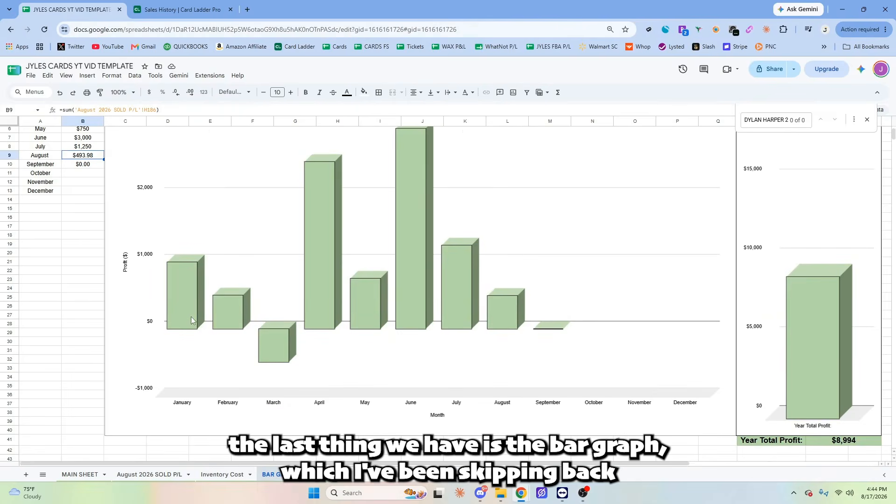
{"action": "scroll", "coordinate": [191, 320], "scroll_direction": "up", "scroll_amount": 2}
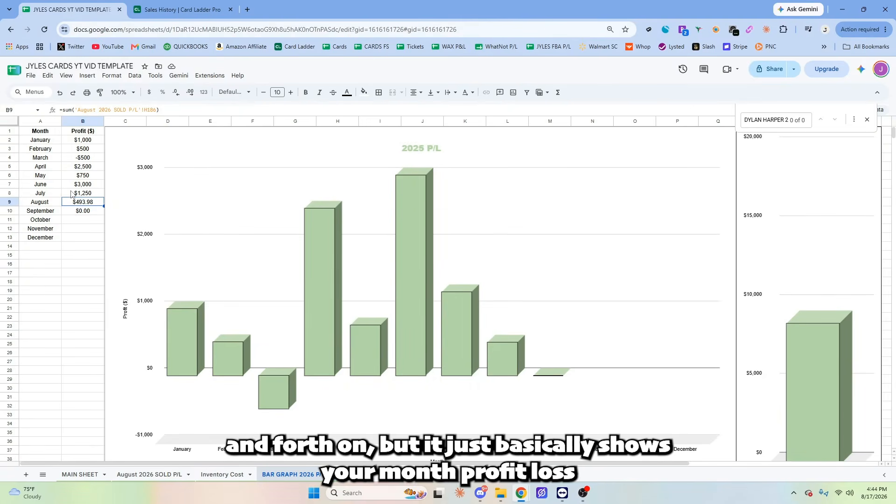
{"action": "scroll", "coordinate": [100, 228], "scroll_direction": "down", "scroll_amount": 2}
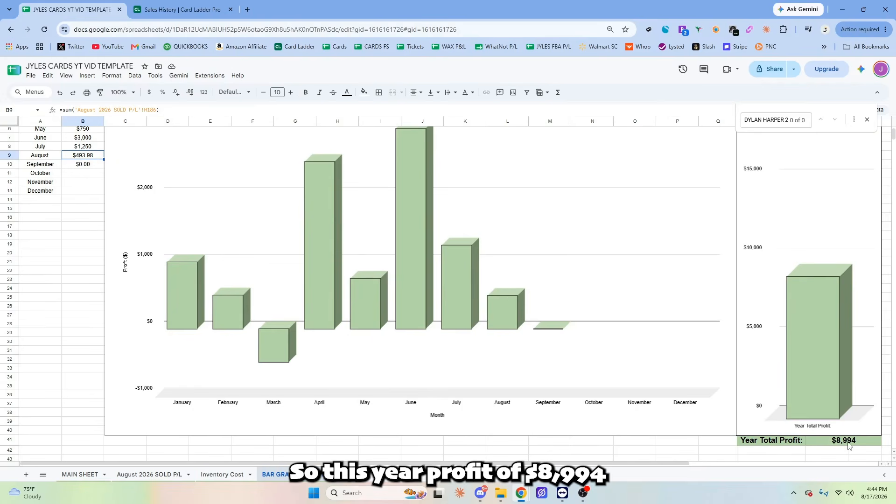
{"action": "scroll", "coordinate": [390, 269], "scroll_direction": "up", "scroll_amount": 2}
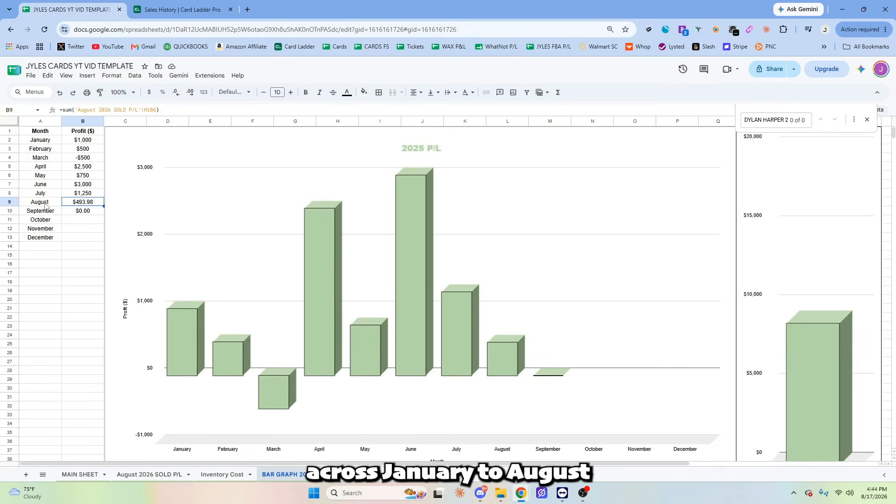
{"action": "scroll", "coordinate": [517, 307], "scroll_direction": "down", "scroll_amount": 5}
{"action": "scroll", "coordinate": [518, 308], "scroll_direction": "up", "scroll_amount": 5}
{"action": "scroll", "coordinate": [522, 309], "scroll_direction": "down", "scroll_amount": 4}
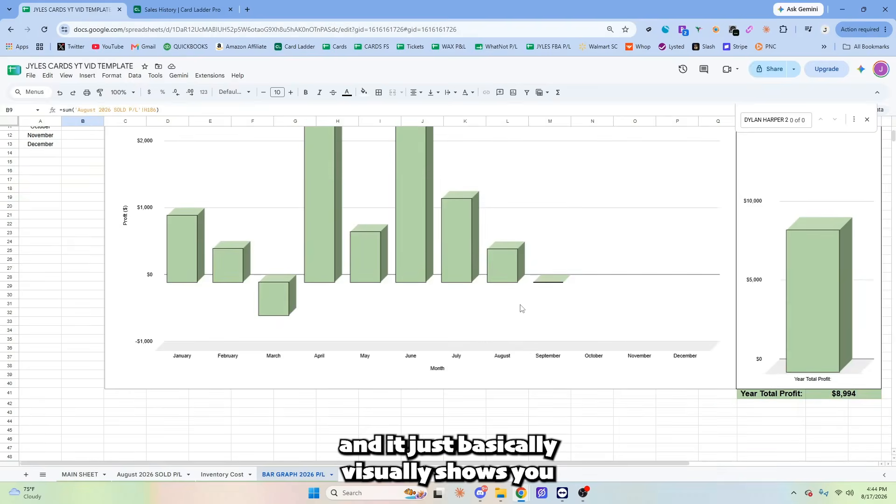
{"action": "scroll", "coordinate": [521, 308], "scroll_direction": "up", "scroll_amount": 4}
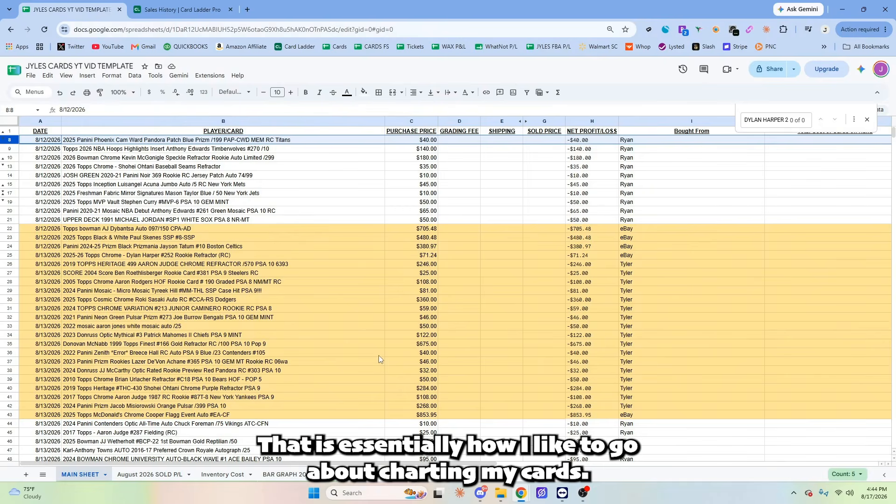
{"action": "scroll", "coordinate": [381, 355], "scroll_direction": "down", "scroll_amount": 3}
{"action": "scroll", "coordinate": [381, 356], "scroll_direction": "up", "scroll_amount": 3}
{"action": "scroll", "coordinate": [381, 356], "scroll_direction": "down", "scroll_amount": 2}
{"action": "scroll", "coordinate": [381, 356], "scroll_direction": "up", "scroll_amount": 2}
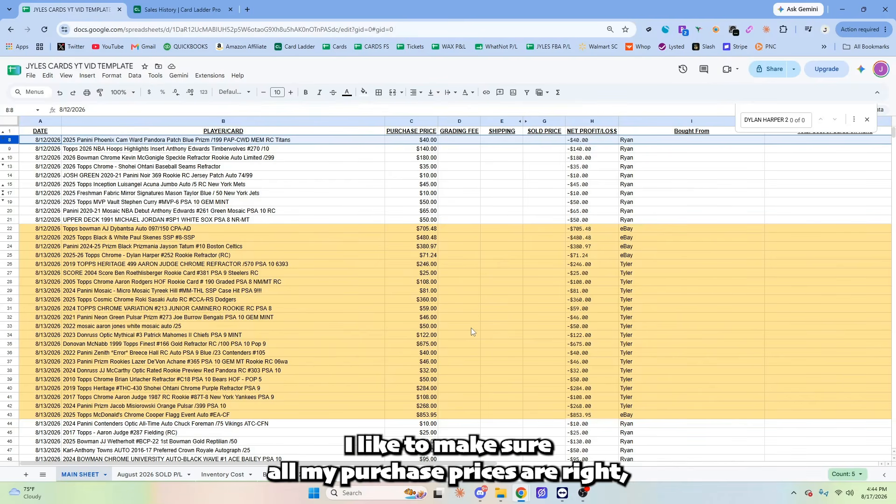
{"action": "left_click", "coordinate": [164, 473]}
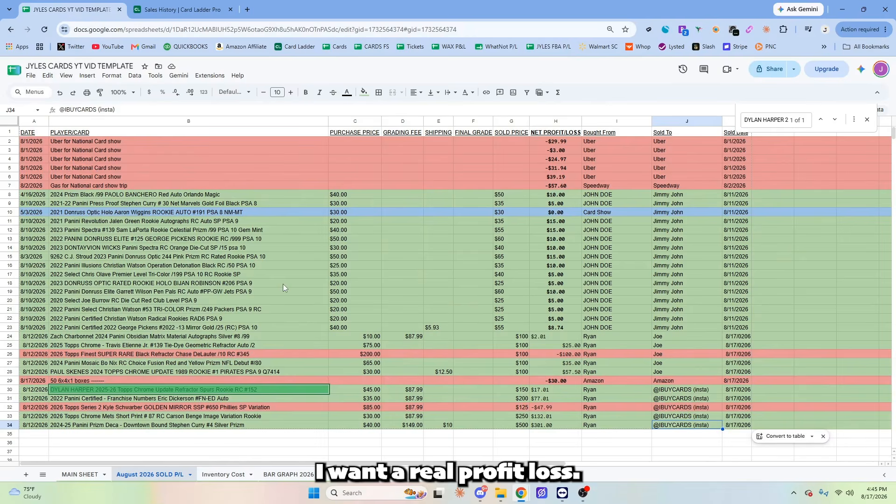
Record $34,387.60 as August's ending inventory cost on the Inventory Cost sheet.
{"action": "left_click", "coordinate": [224, 473]}
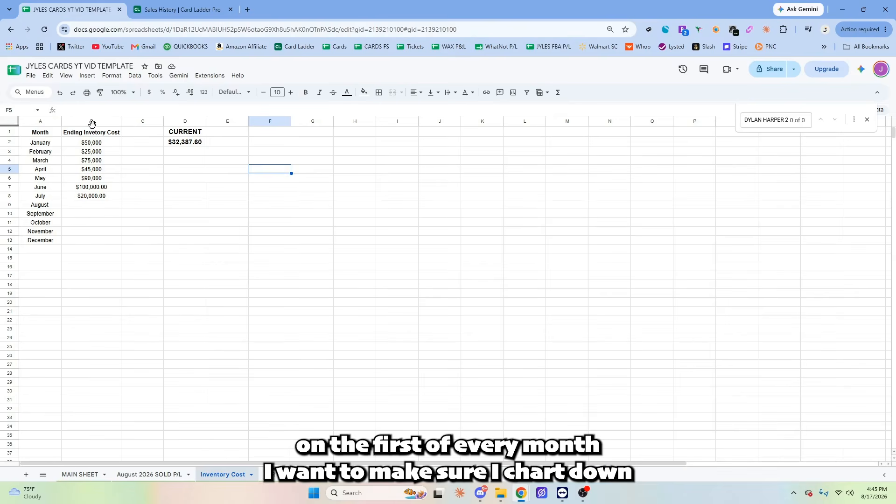
{"action": "left_click", "coordinate": [190, 144]}
{"action": "left_click", "coordinate": [191, 152]}
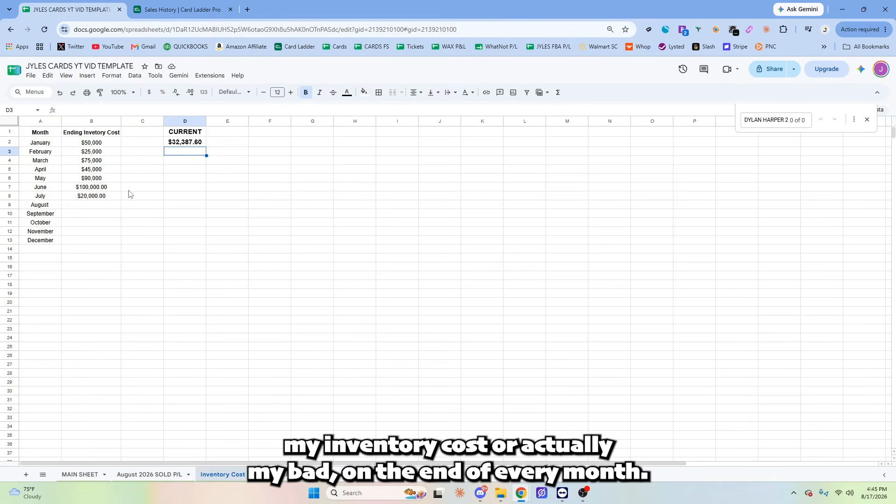
{"action": "left_click", "coordinate": [78, 134]}
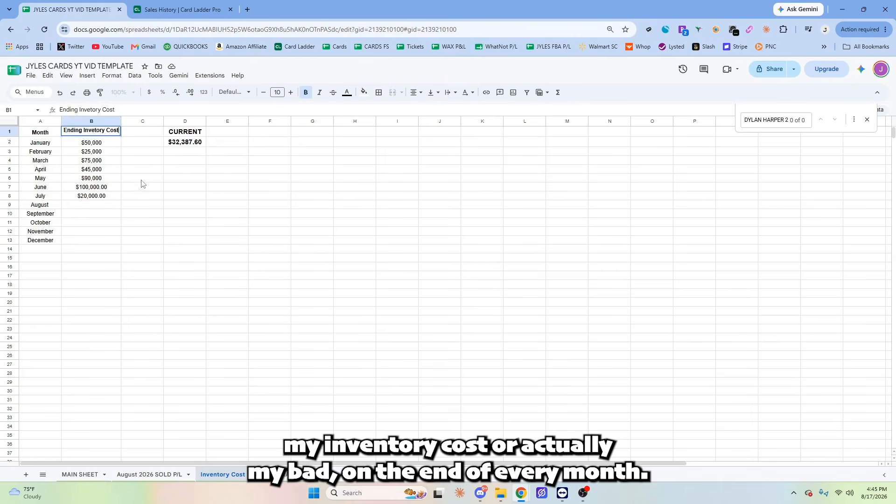
{"action": "left_click", "coordinate": [188, 193]}
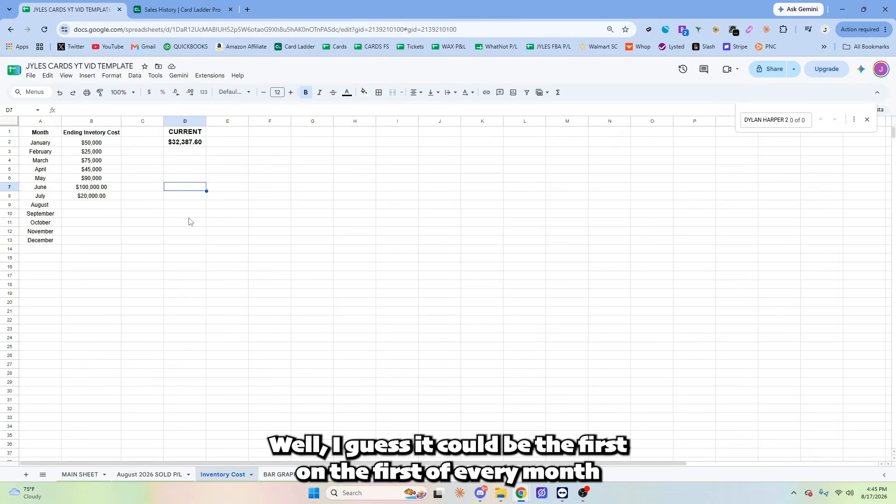
{"action": "left_click", "coordinate": [107, 207]}
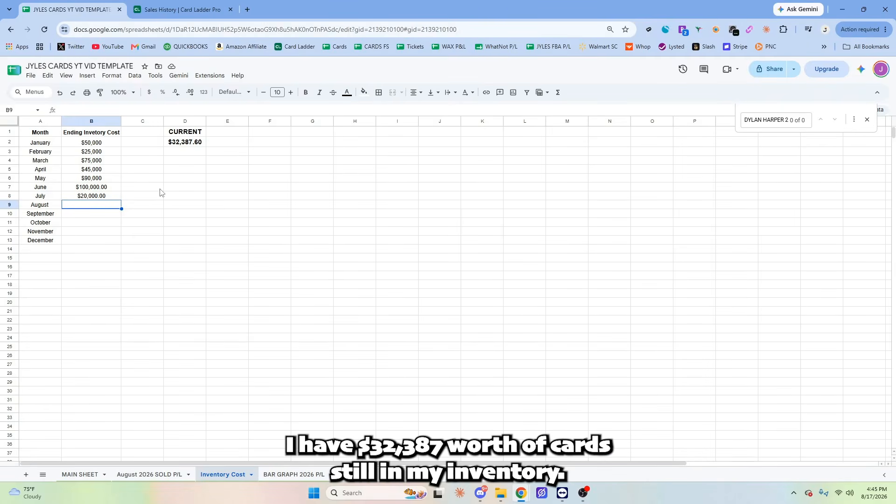
{"action": "double_click", "coordinate": [105, 206]}
{"action": "type", "text": "$34"}
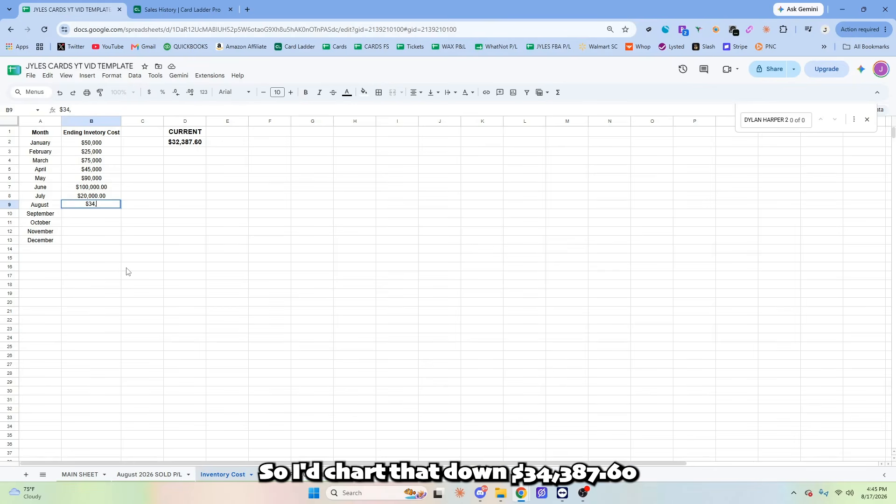
{"action": "type", "text": ",387.60"}
{"action": "left_click", "coordinate": [172, 250]}
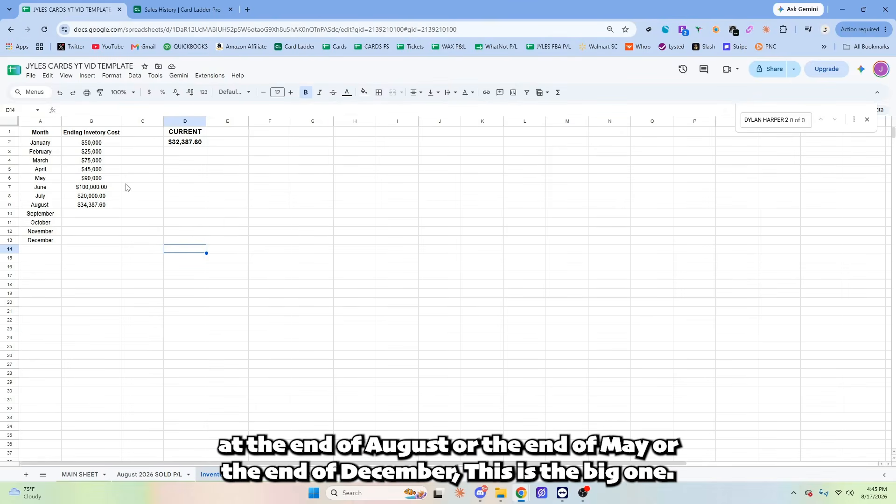
Check December's ending inventory cost cell and inspect the SUBTOTAL formula behind the current inventory cost.
{"action": "left_click", "coordinate": [77, 243]}
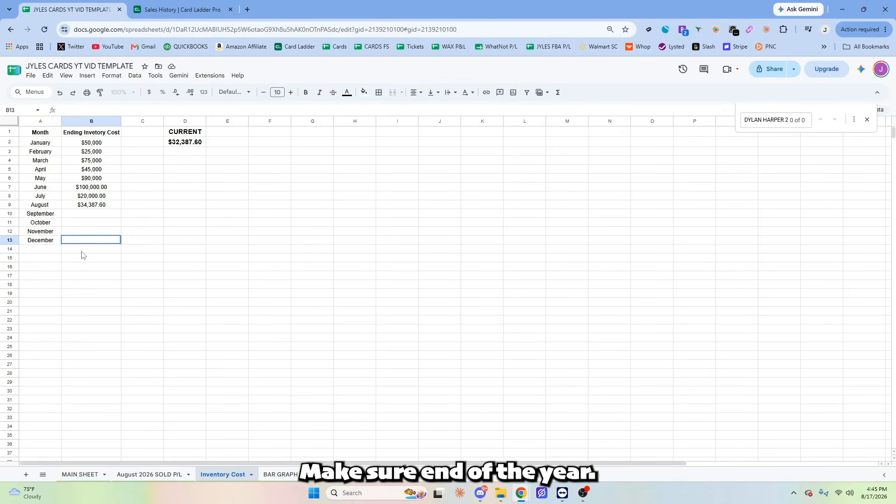
{"action": "left_click", "coordinate": [156, 242]}
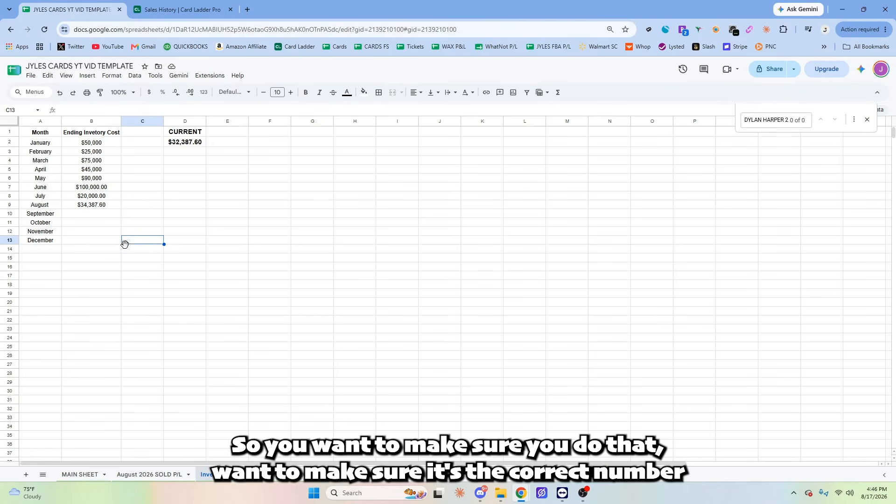
{"action": "double_click", "coordinate": [189, 141]}
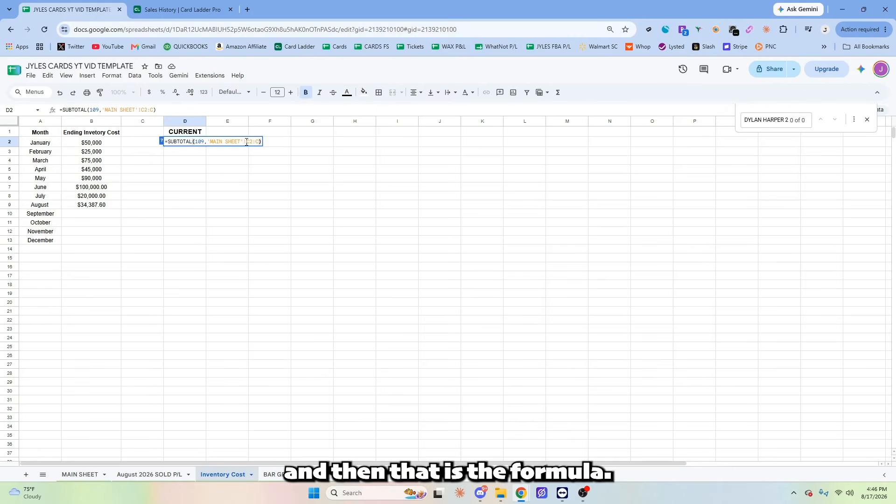
{"action": "left_click", "coordinate": [236, 161]}
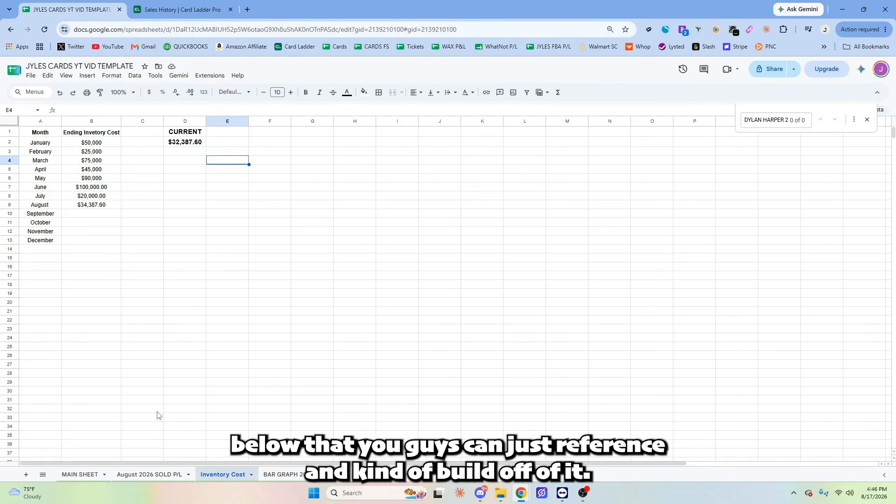
Look over the card names and purchase prices of the first visible purchases on the main sheet.
{"action": "left_click", "coordinate": [81, 475]}
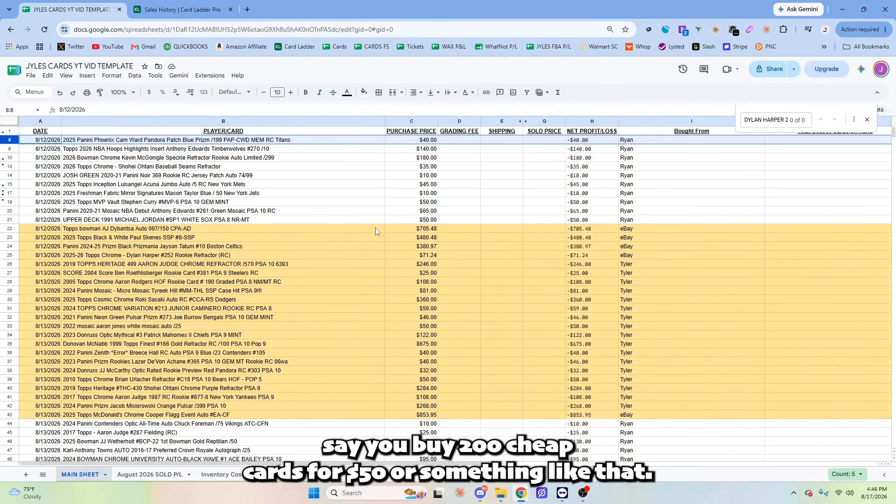
{"action": "left_click", "coordinate": [173, 150]}
{"action": "left_click", "coordinate": [170, 159]}
{"action": "left_click", "coordinate": [168, 167]}
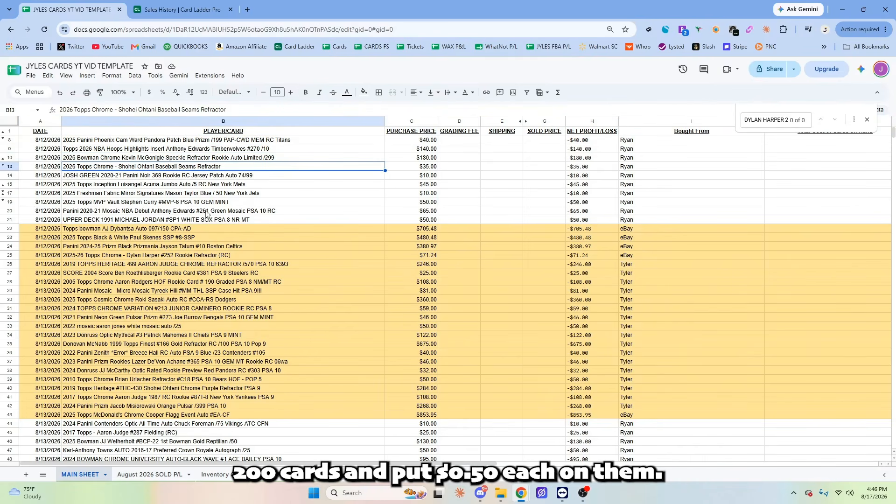
{"action": "left_click", "coordinate": [426, 169]}
{"action": "left_click", "coordinate": [413, 184]}
{"action": "left_click", "coordinate": [299, 177]}
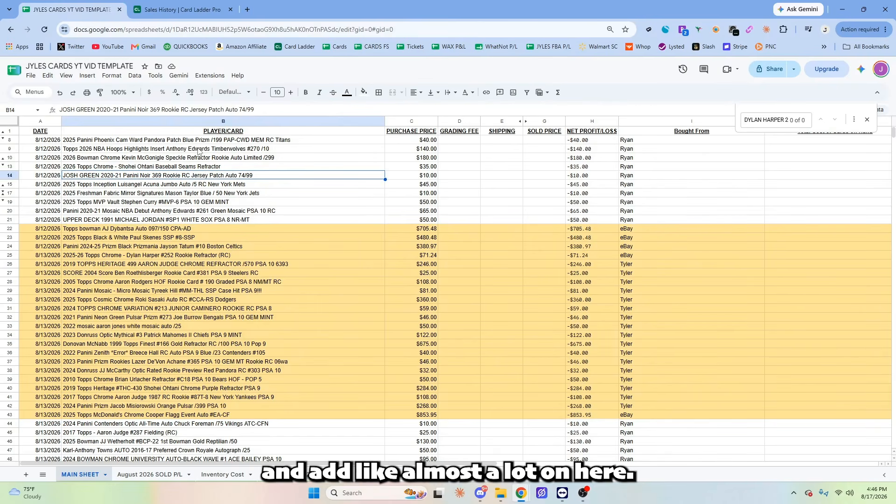
{"action": "left_click", "coordinate": [129, 142]}
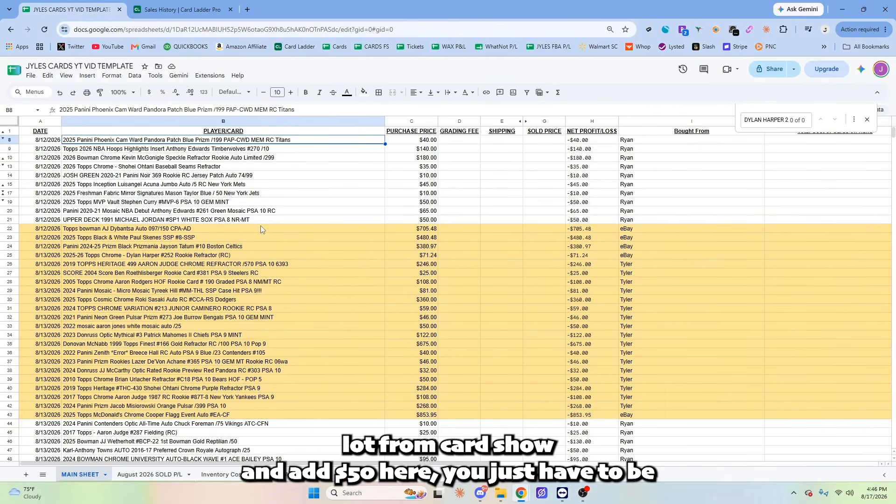
{"action": "left_click", "coordinate": [414, 145]}
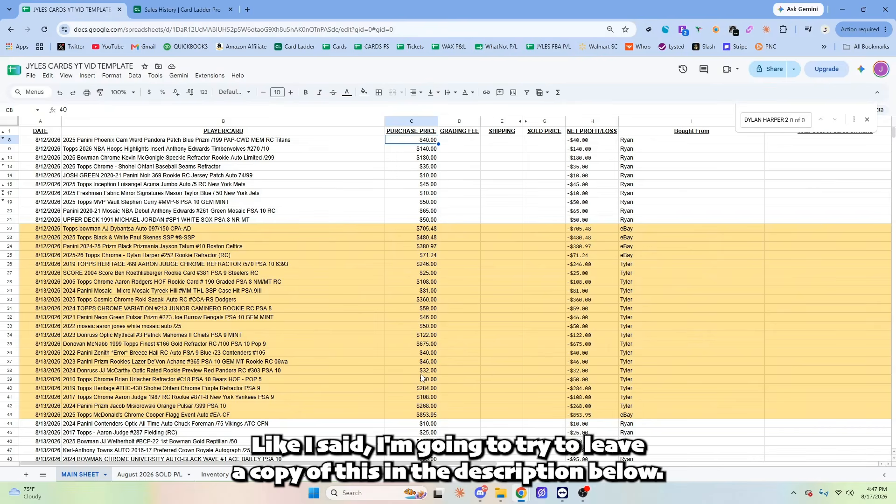
Review the August 2026 SOLD P/L, Inventory Cost and BAR GRAPH 2026 P/L sheets, and return to the main sheet.
{"action": "left_click", "coordinate": [148, 477]}
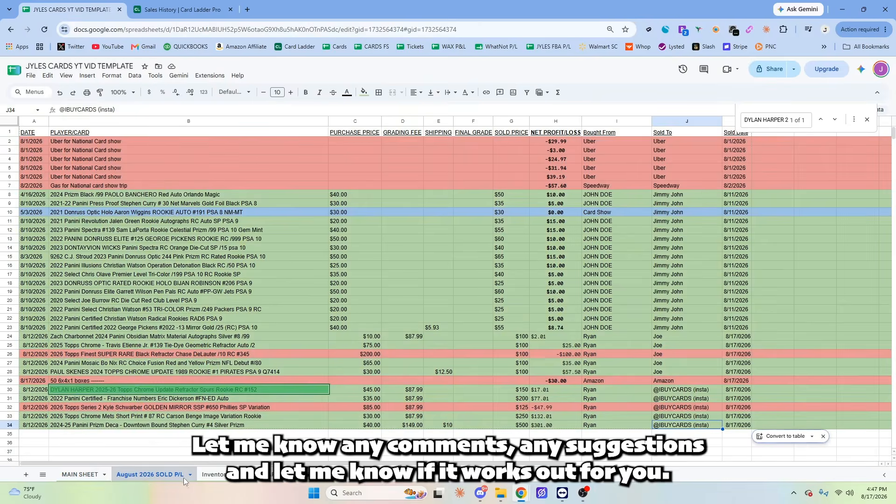
{"action": "left_click", "coordinate": [228, 478]}
{"action": "left_click", "coordinate": [278, 476]}
{"action": "left_click", "coordinate": [237, 475]}
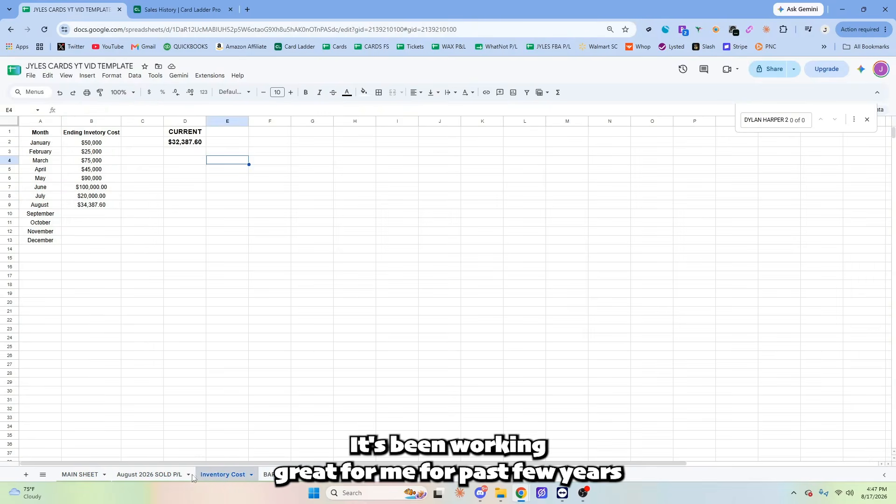
{"action": "left_click", "coordinate": [154, 475]}
{"action": "left_click", "coordinate": [233, 475]}
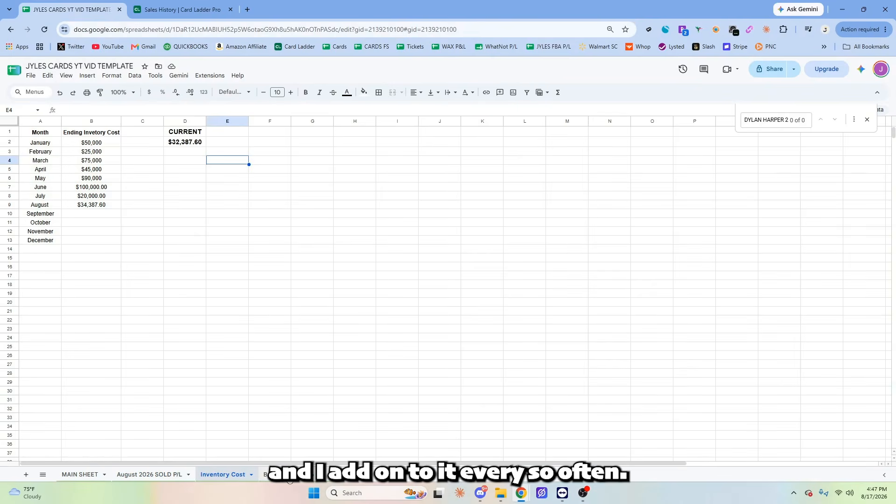
{"action": "left_click", "coordinate": [289, 476]}
{"action": "left_click", "coordinate": [226, 473]}
{"action": "left_click", "coordinate": [159, 473]}
{"action": "left_click", "coordinate": [226, 474]}
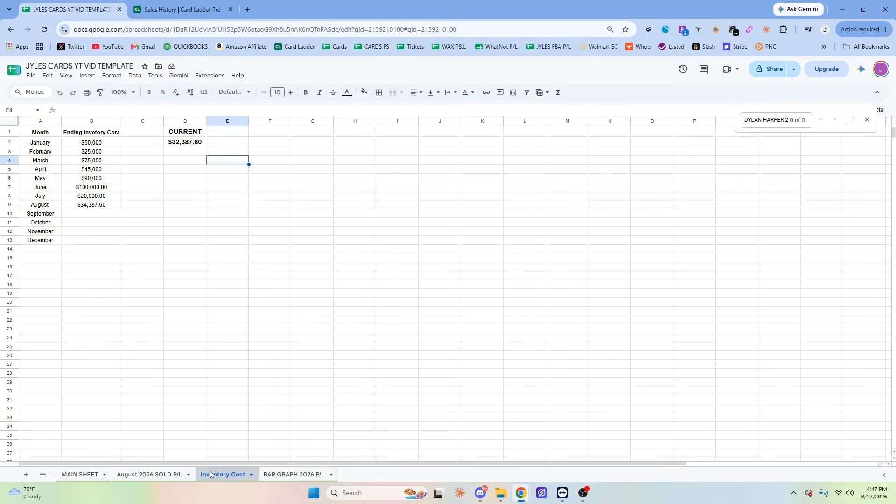
{"action": "left_click", "coordinate": [84, 475]}
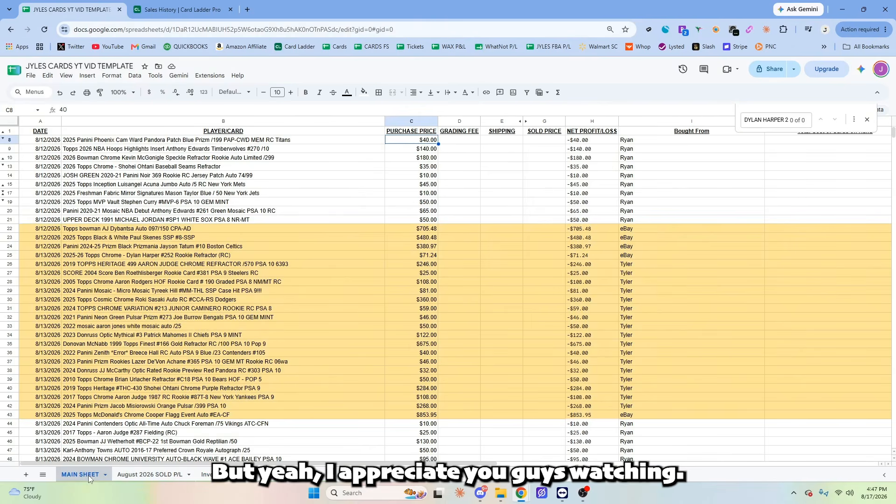